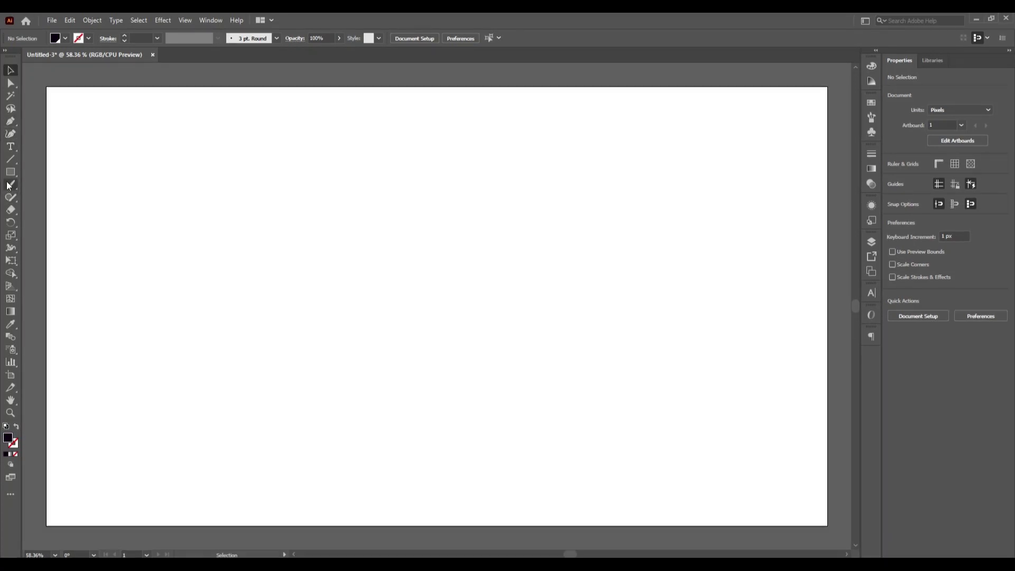
Draw a small 34 px dark circle on the left side of the artboard.
{"action": "left_click", "coordinate": [11, 172]}
{"action": "left_click", "coordinate": [59, 197]}
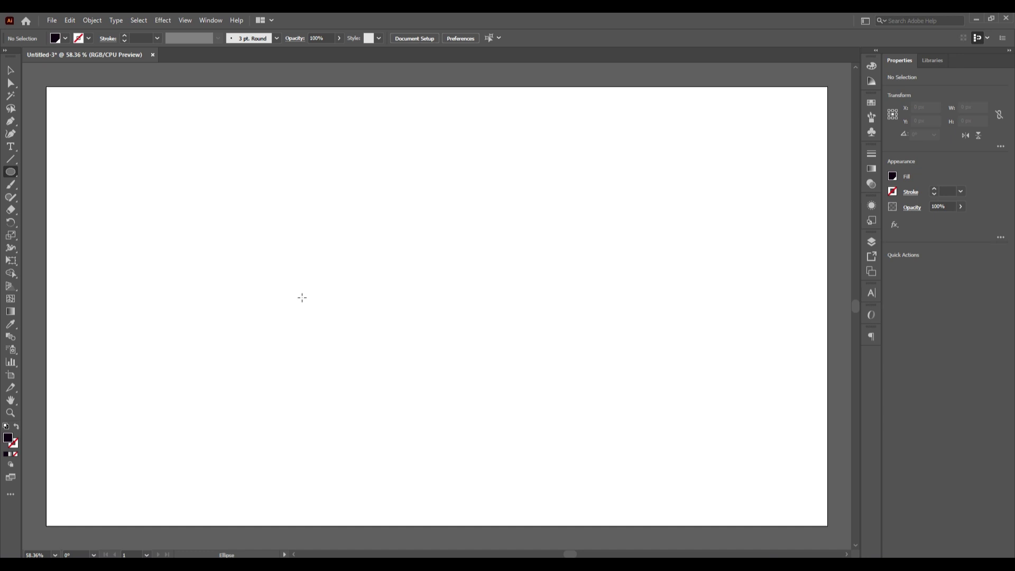
{"action": "left_click_drag", "start_coordinate": [302, 298], "coordinate": [309, 306]}
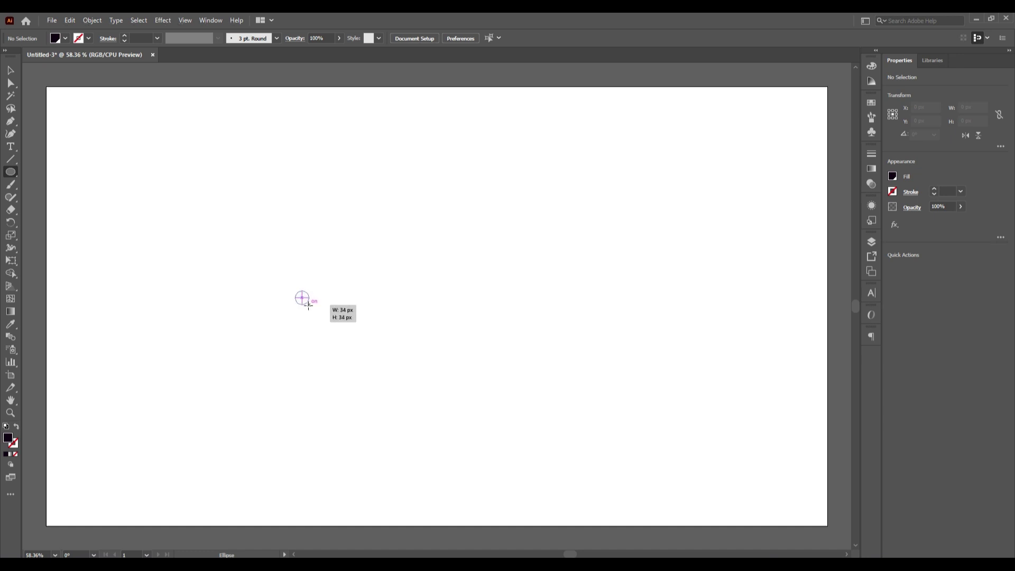
{"action": "left_click_drag", "start_coordinate": [308, 306], "coordinate": [310, 306]}
{"action": "key", "text": "v"}
{"action": "left_click", "coordinate": [416, 445]}
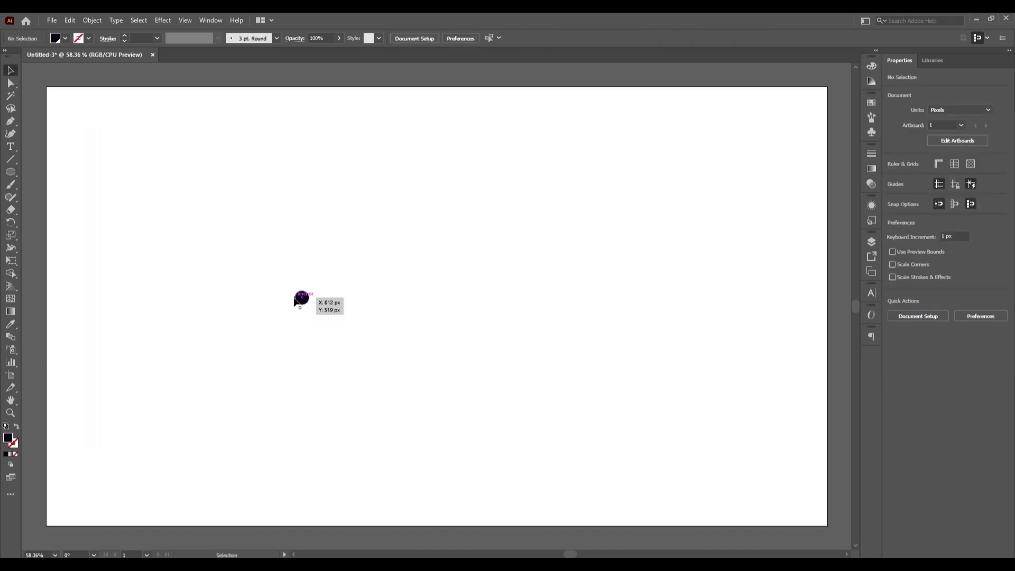
Stack an exact copy of the circle on top of it using Paste in Place.
{"action": "left_click", "coordinate": [302, 298]}
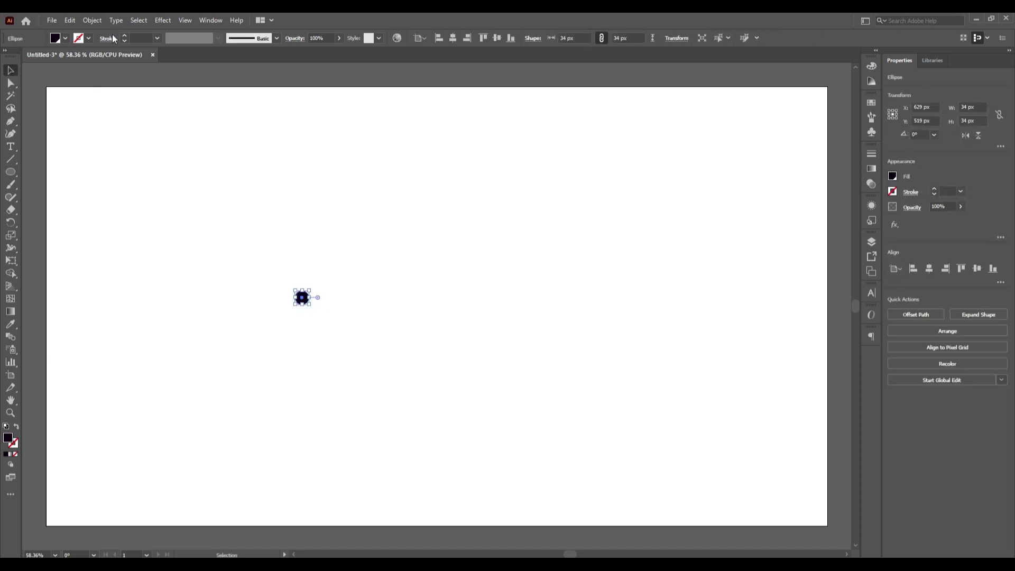
{"action": "left_click", "coordinate": [70, 22]}
{"action": "left_click", "coordinate": [110, 79]}
{"action": "left_click", "coordinate": [69, 20]}
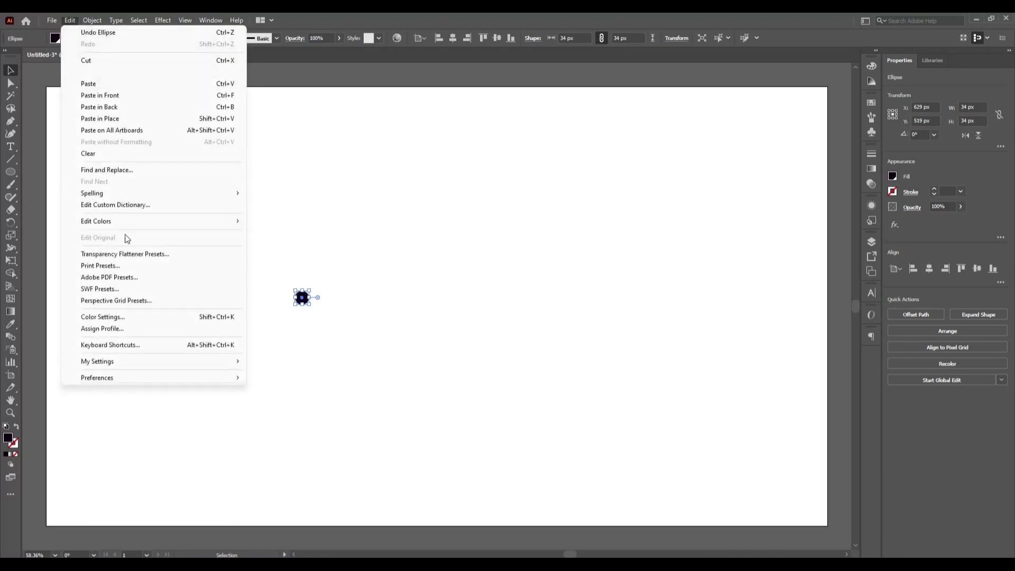
{"action": "left_click", "coordinate": [156, 118]}
{"action": "left_click", "coordinate": [439, 330]}
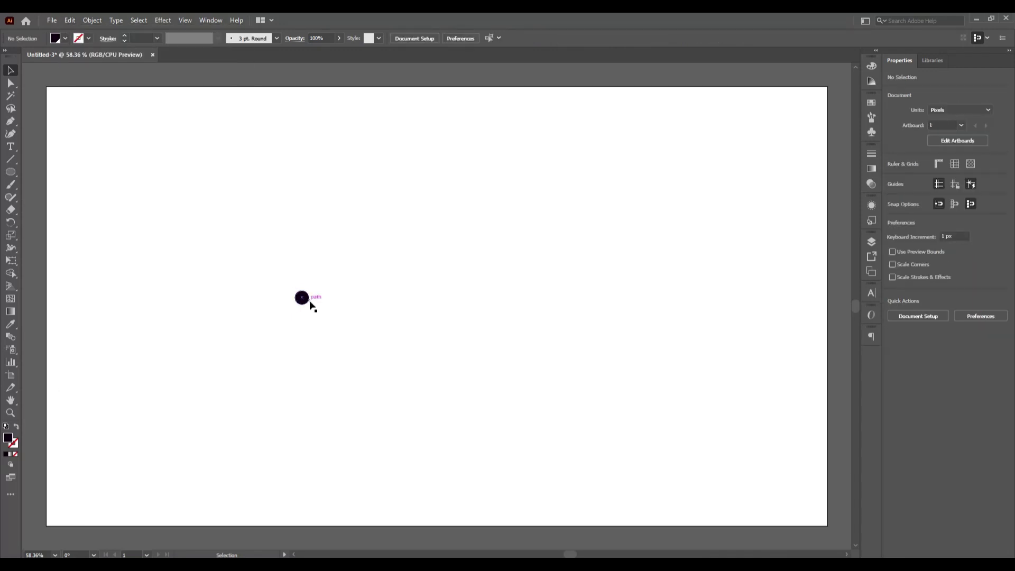
Drag the circle copy far to the right, level with the original.
{"action": "mouse_move", "coordinate": [310, 305]}
{"action": "left_mouse_down"}
{"action": "mouse_move", "coordinate": [674, 332]}
{"action": "mouse_move", "coordinate": [682, 318]}
{"action": "left_mouse_up"}
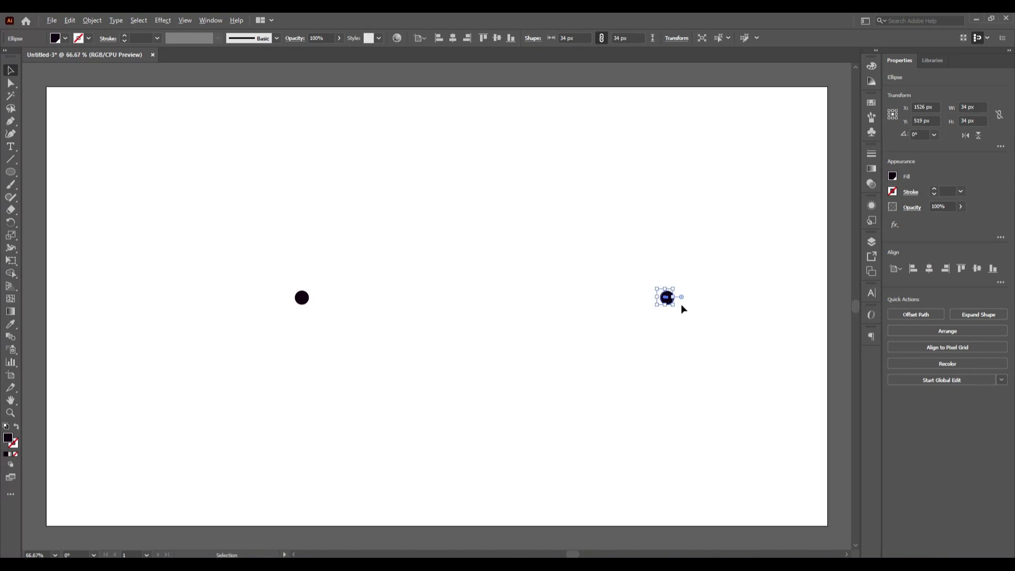
{"action": "scroll", "coordinate": [681, 304], "scroll_direction": "up", "scroll_amount": 3}
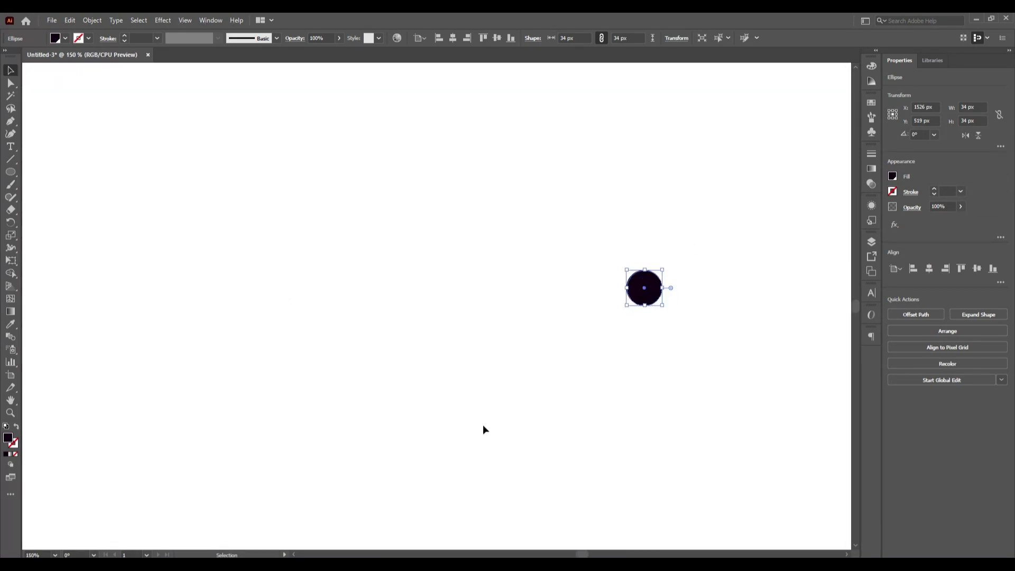
{"action": "left_click", "coordinate": [531, 375]}
{"action": "left_click", "coordinate": [651, 289]}
Scale the copy proportionally down to an 8 px dot and fit the artboard in view.
{"action": "key", "text": "shift"}
{"action": "left_click_drag", "start_coordinate": [663, 306], "coordinate": [649, 297]}
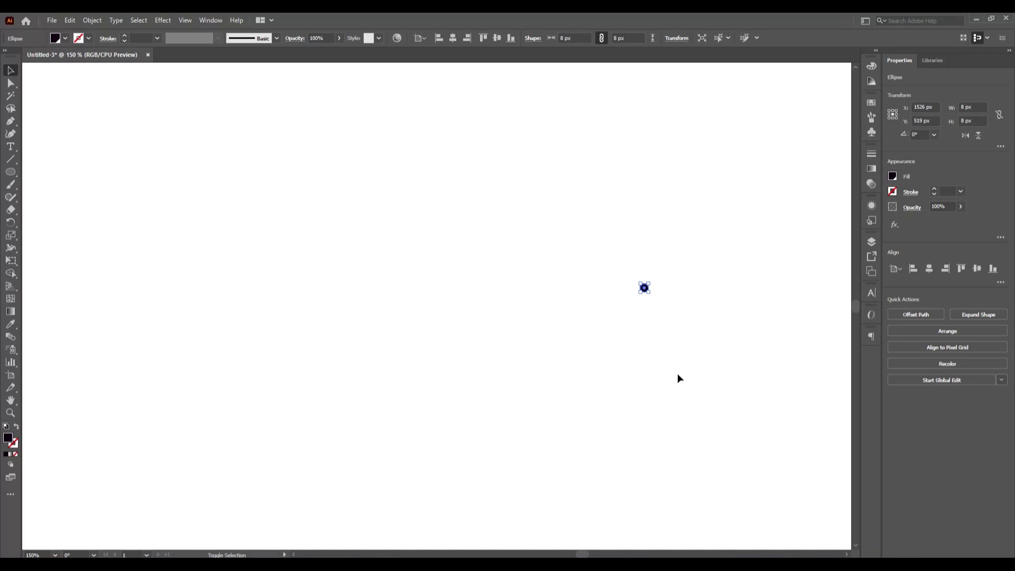
{"action": "key", "text": "a"}
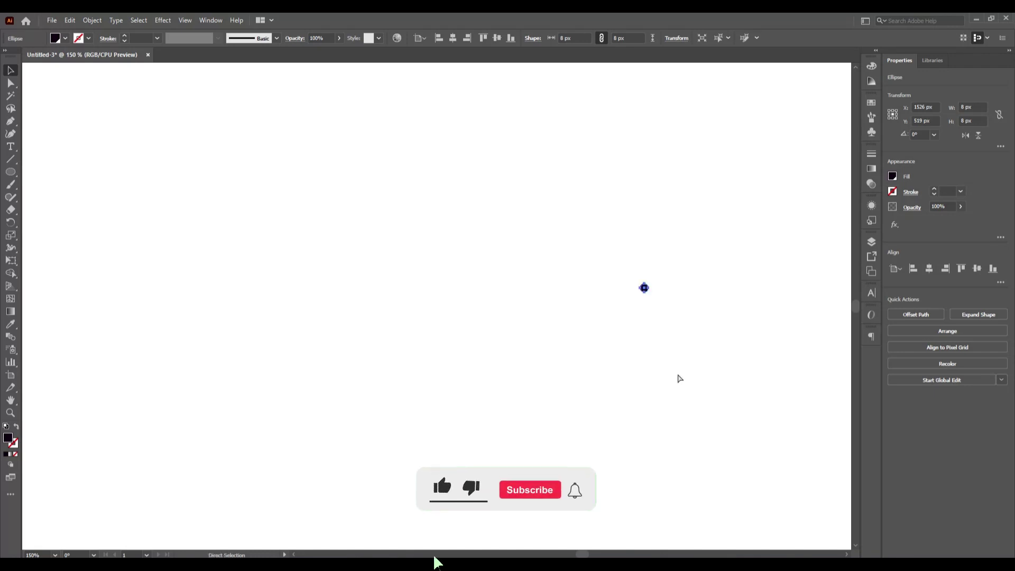
{"action": "key", "text": "ctrl+1"}
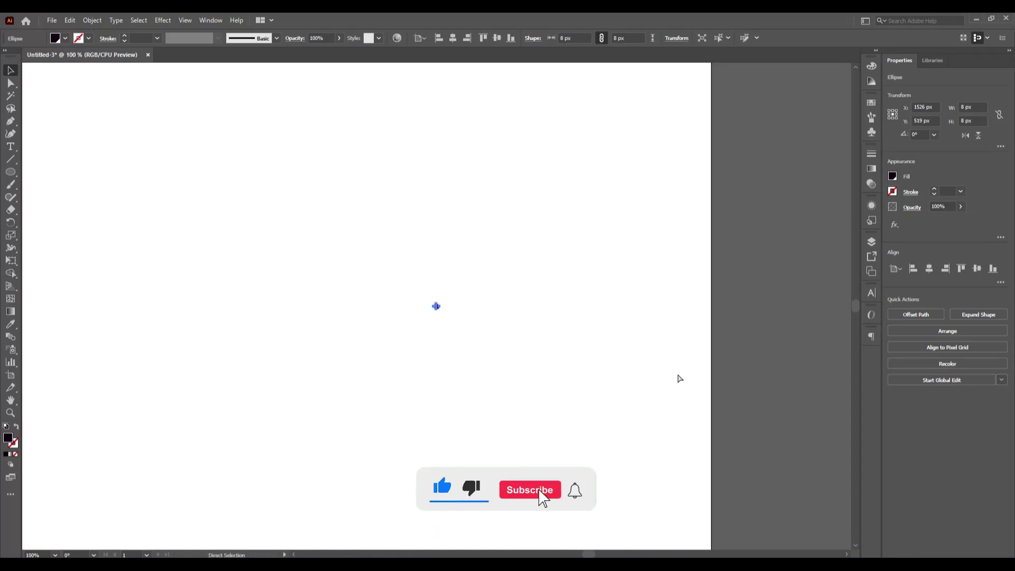
{"action": "key", "text": "v"}
{"action": "left_click", "coordinate": [678, 375]}
{"action": "key", "text": "ctrl+0"}
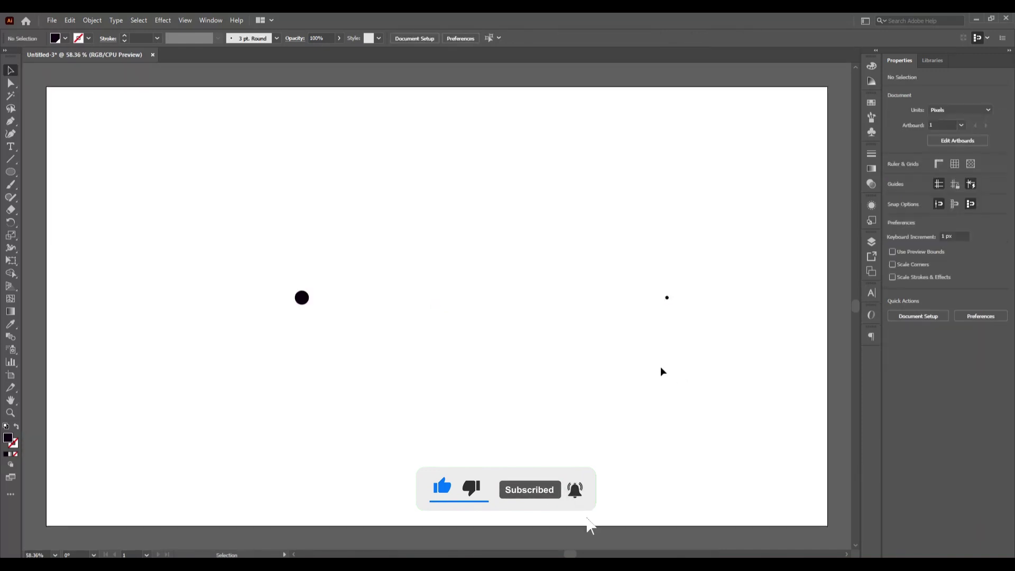
Blend the 34 px circle into the 8 px dot and drag the dot row lower.
{"action": "left_click", "coordinate": [11, 341]}
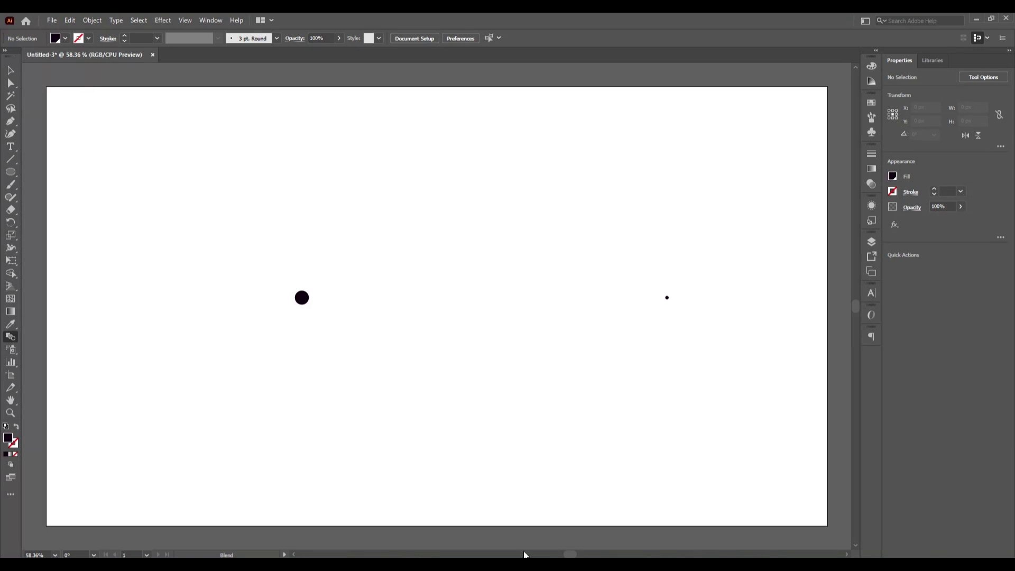
{"action": "left_click", "coordinate": [667, 299]}
{"action": "left_click", "coordinate": [302, 297]}
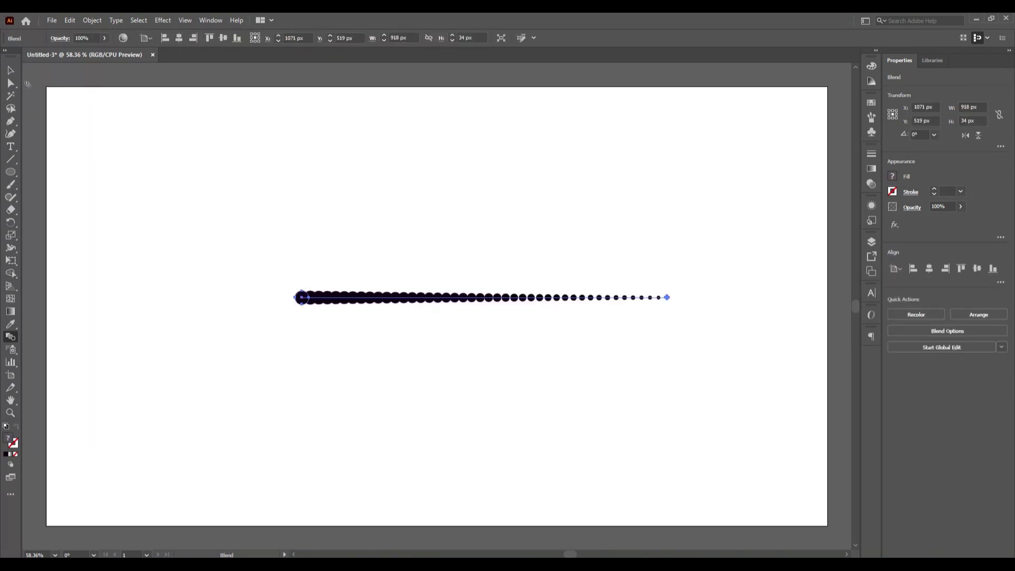
{"action": "left_click", "coordinate": [12, 71]}
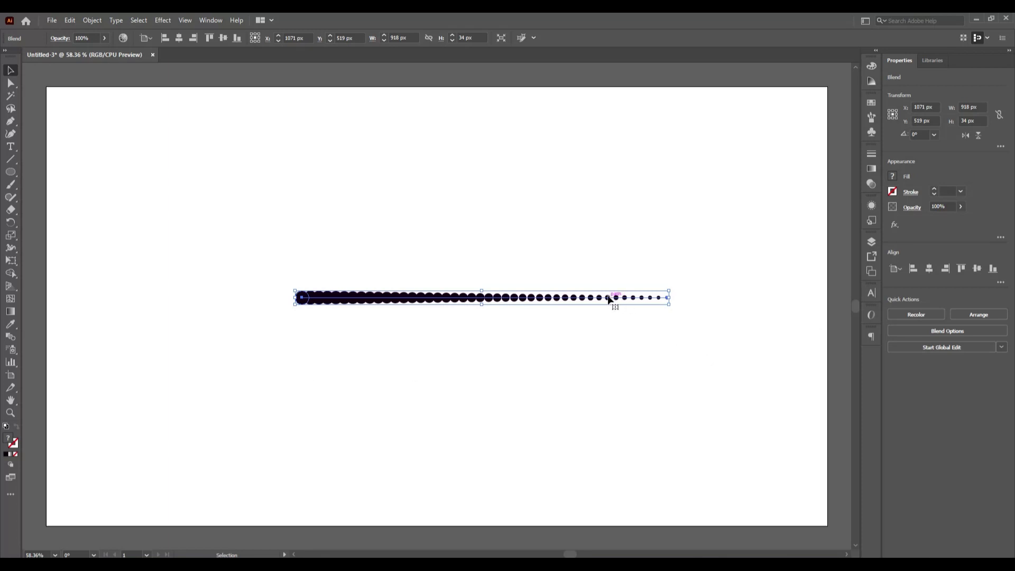
{"action": "left_click_drag", "start_coordinate": [611, 298], "coordinate": [554, 425]}
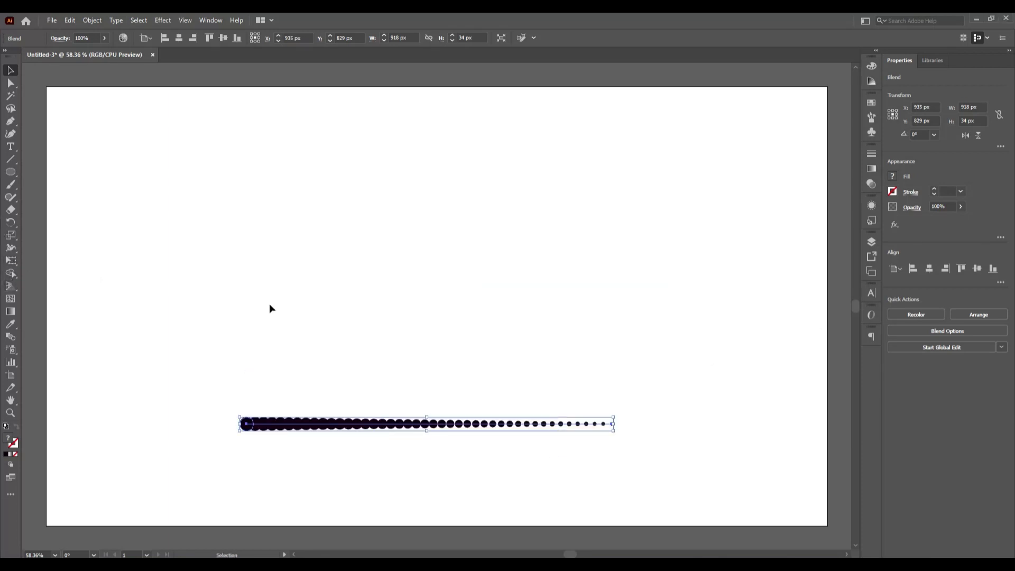
{"action": "left_click", "coordinate": [11, 178]}
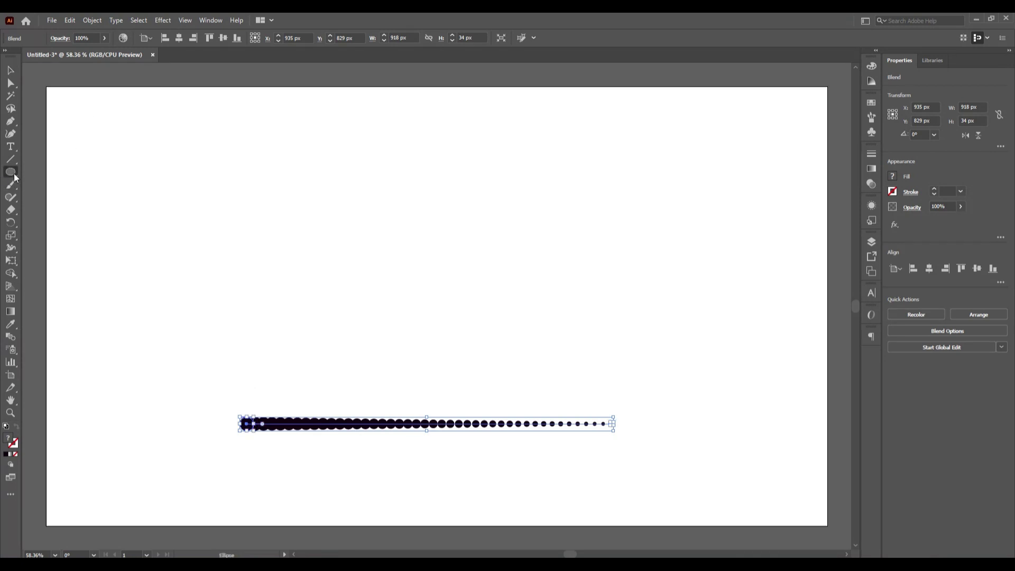
{"action": "left_click", "coordinate": [10, 73]}
{"action": "left_click", "coordinate": [247, 317]}
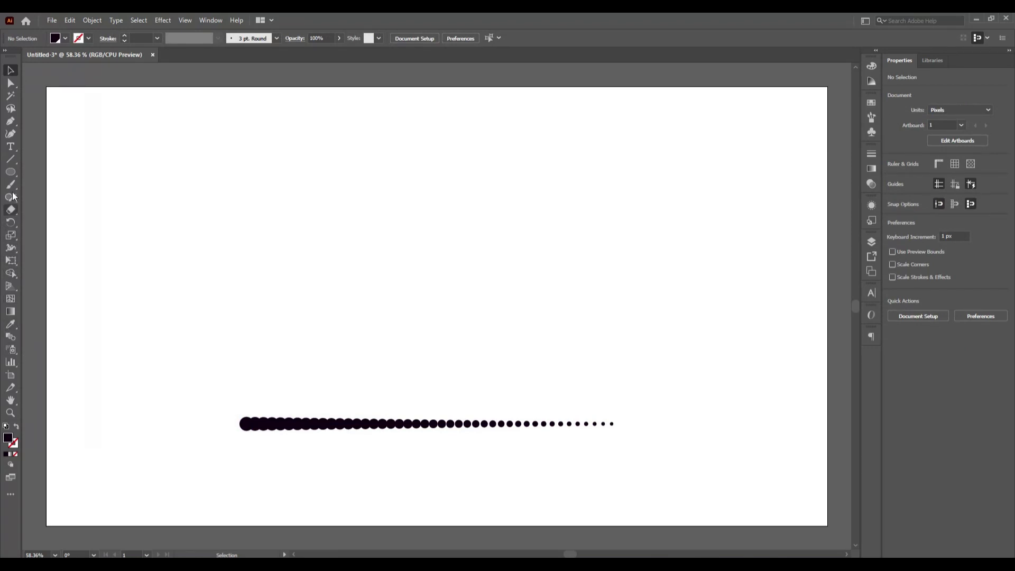
Draw a large circle with no fill and a black outline above the dot row.
{"action": "left_click", "coordinate": [11, 172]}
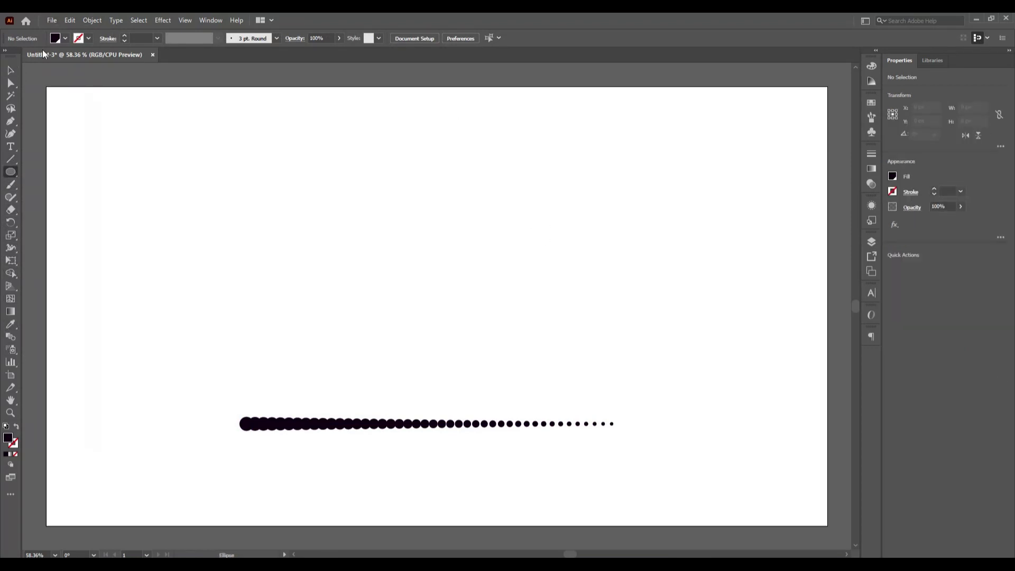
{"action": "left_click", "coordinate": [65, 39]}
{"action": "left_click", "coordinate": [7, 56]}
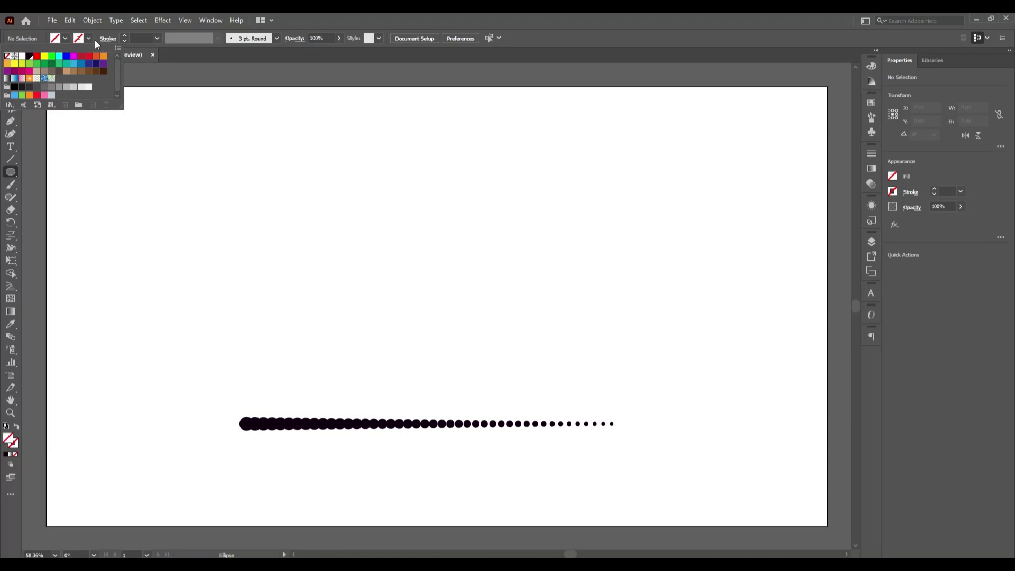
{"action": "left_click", "coordinate": [30, 56]}
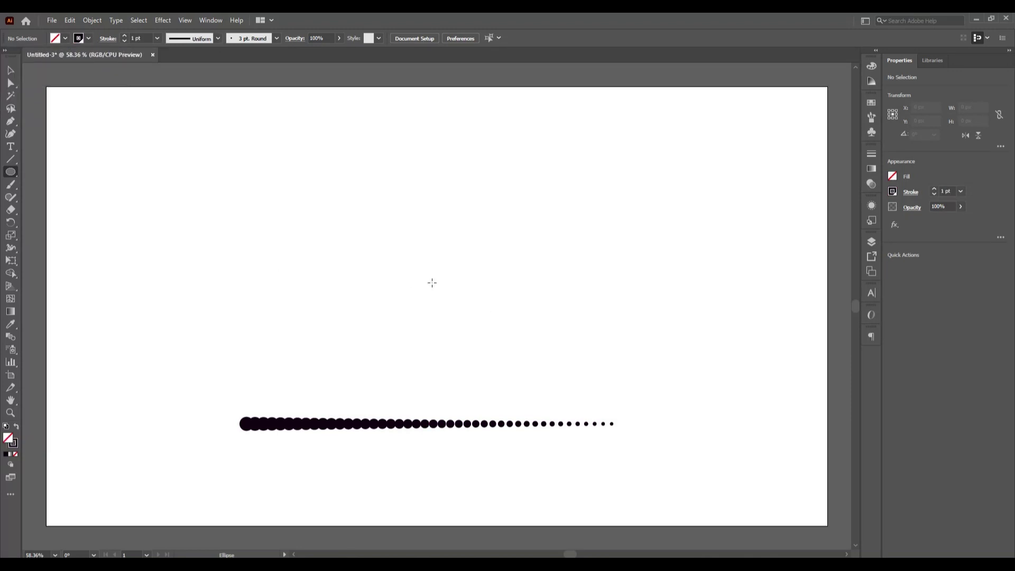
{"action": "left_click_drag", "start_coordinate": [432, 283], "coordinate": [531, 383]}
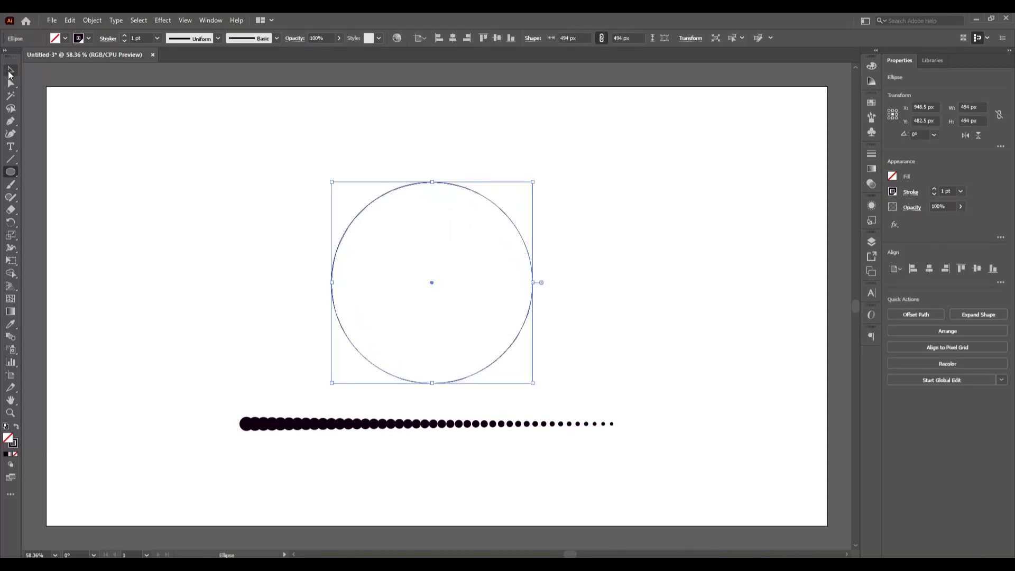
{"action": "key", "text": "v"}
Delete the circle's left anchor point to leave a half-circle arc.
{"action": "left_click", "coordinate": [10, 83]}
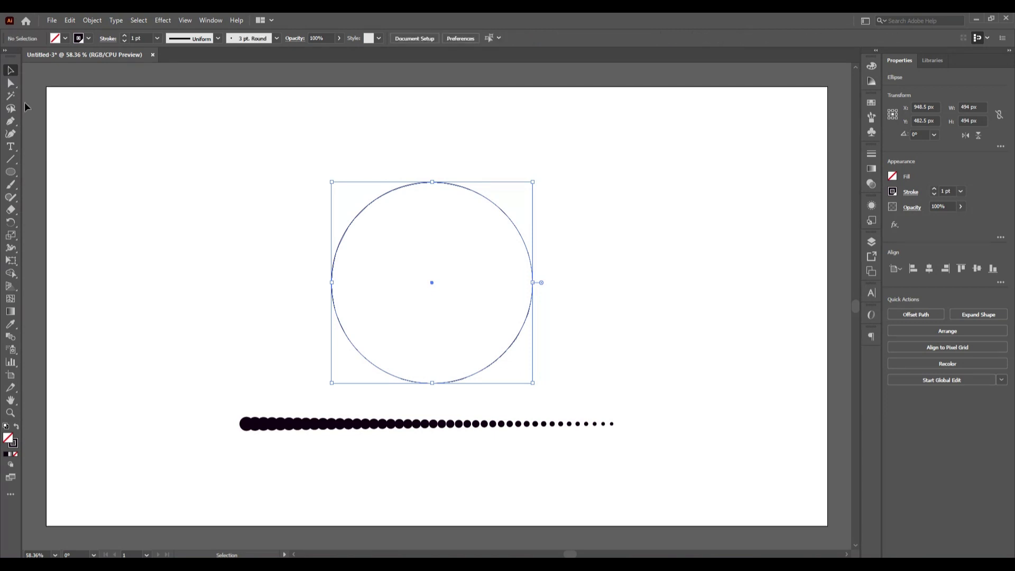
{"action": "key", "text": "ctrl+shift+a"}
{"action": "mouse_move", "coordinate": [323, 182]}
{"action": "left_mouse_down"}
{"action": "mouse_move", "coordinate": [405, 365]}
{"action": "mouse_move", "coordinate": [405, 397]}
{"action": "left_mouse_up"}
{"action": "key", "text": "Delete"}
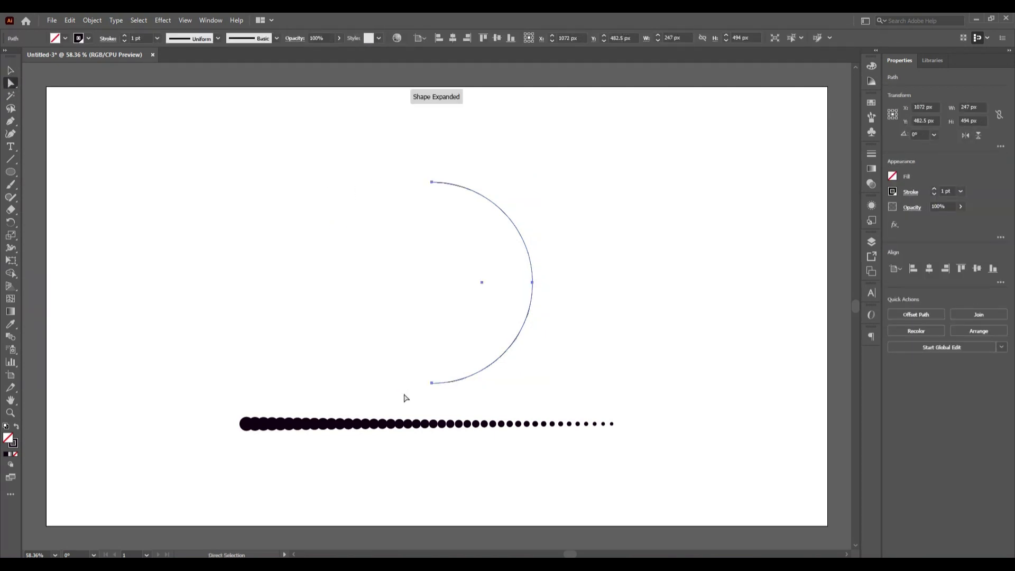
{"action": "left_click", "coordinate": [8, 70]}
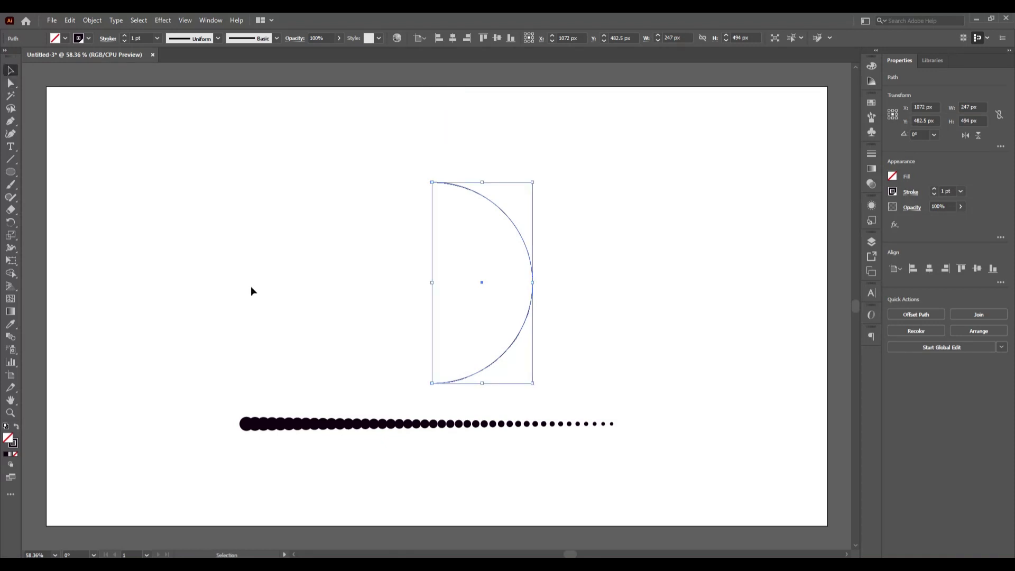
{"action": "left_click", "coordinate": [251, 287]}
Trim the arc to a quarter circle, enlarge it to 586 px, and move it down.
{"action": "left_click", "coordinate": [12, 83]}
{"action": "left_click_drag", "start_coordinate": [392, 309], "coordinate": [530, 409]}
{"action": "key", "text": "Delete"}
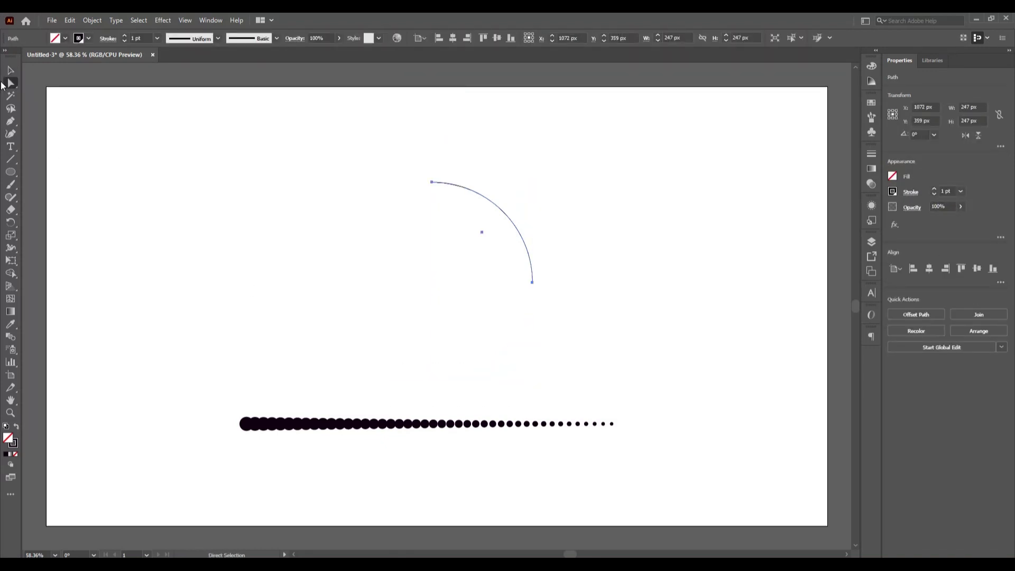
{"action": "left_click", "coordinate": [10, 69]}
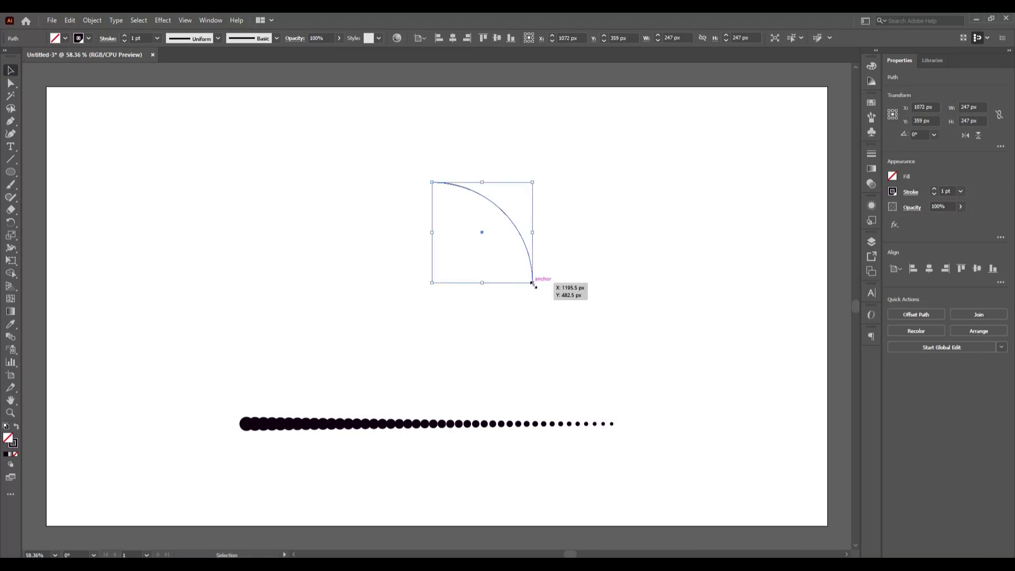
{"action": "left_click_drag", "start_coordinate": [533, 284], "coordinate": [602, 352]}
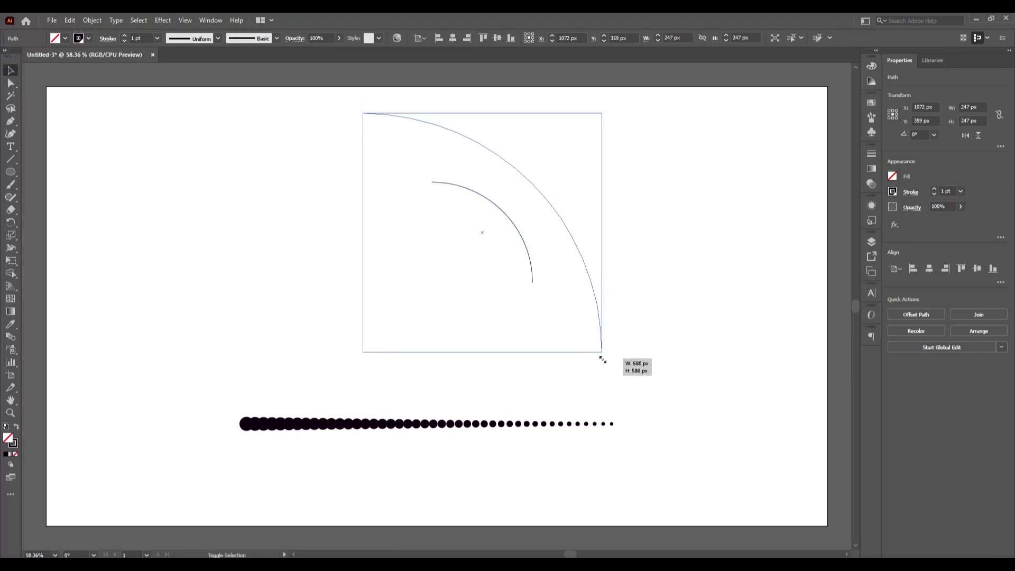
{"action": "left_click_drag", "start_coordinate": [554, 196], "coordinate": [554, 280]}
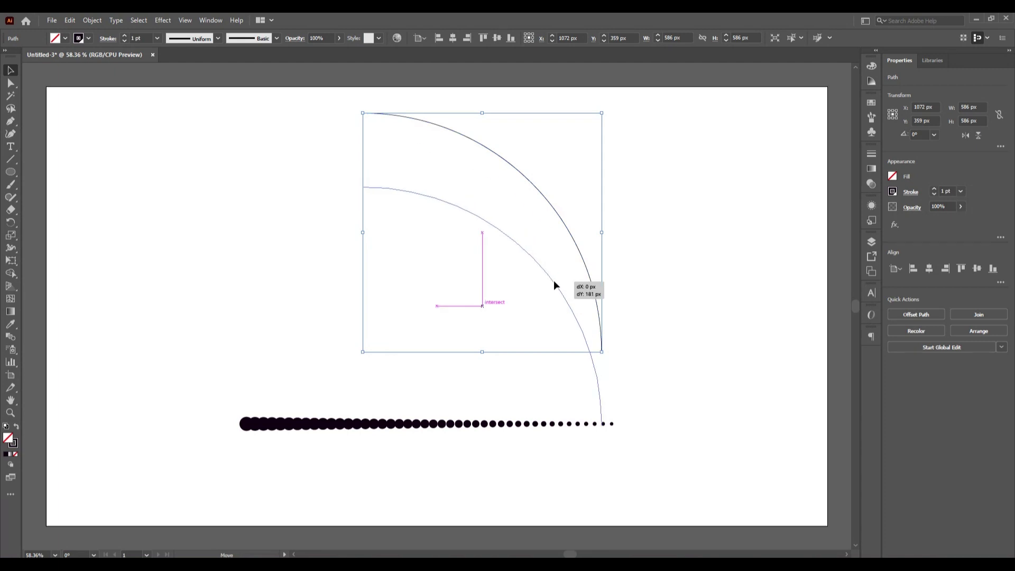
Select the dot blend and browse the menus for the blend commands.
{"action": "left_click_drag", "start_coordinate": [211, 301], "coordinate": [478, 485]}
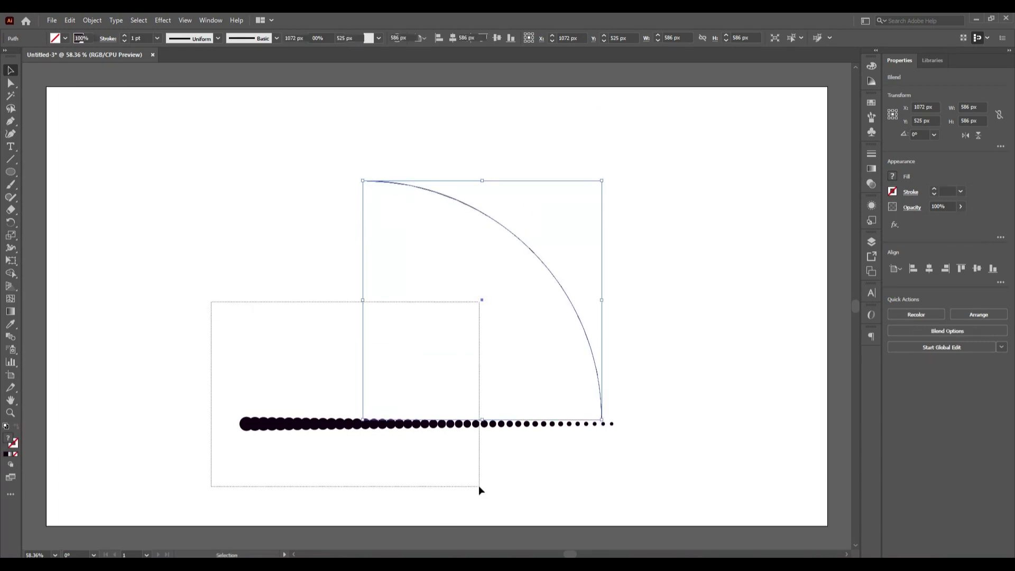
{"action": "left_click", "coordinate": [95, 21]}
{"action": "mouse_move", "coordinate": [107, 324]}
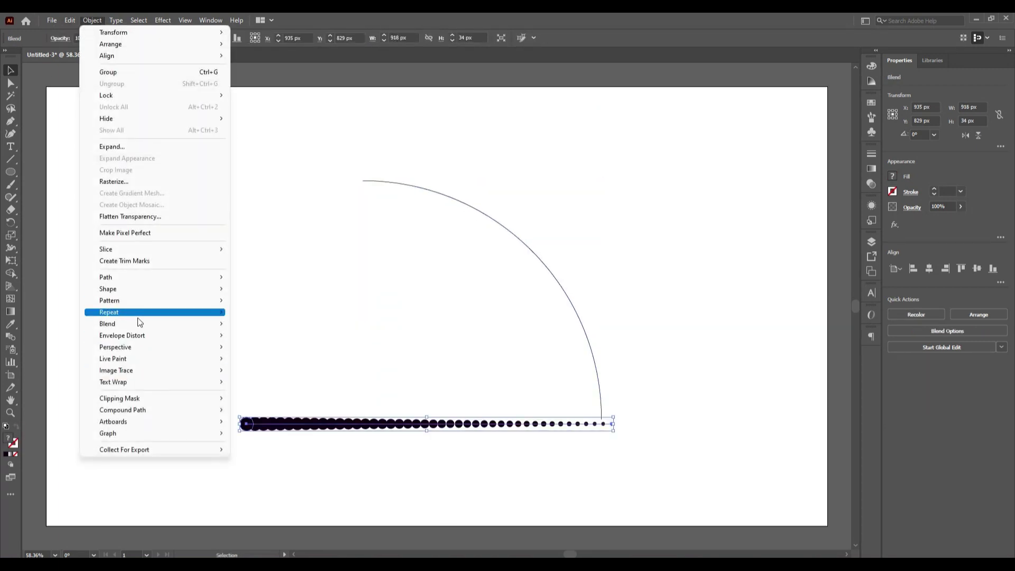
{"action": "left_click", "coordinate": [270, 351]}
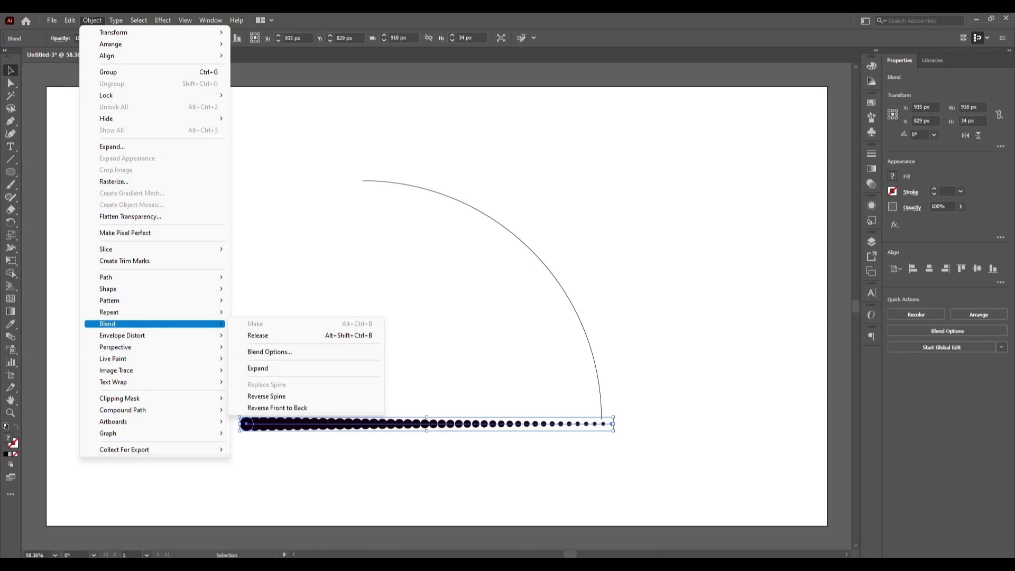
{"action": "key", "text": "Escape"}
{"action": "key", "text": "alt+t"}
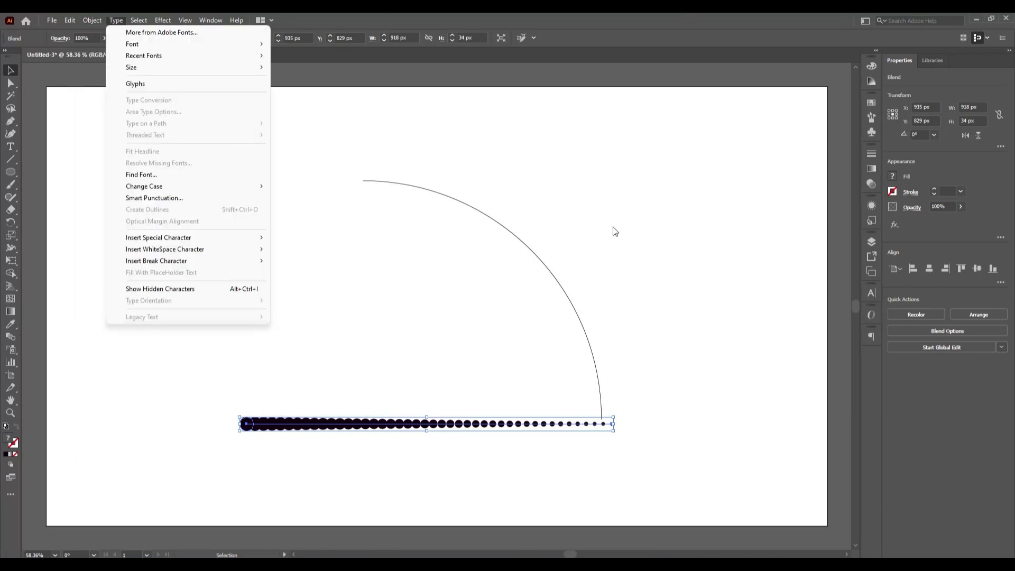
{"action": "left_click", "coordinate": [630, 246]}
{"action": "left_click", "coordinate": [604, 347]}
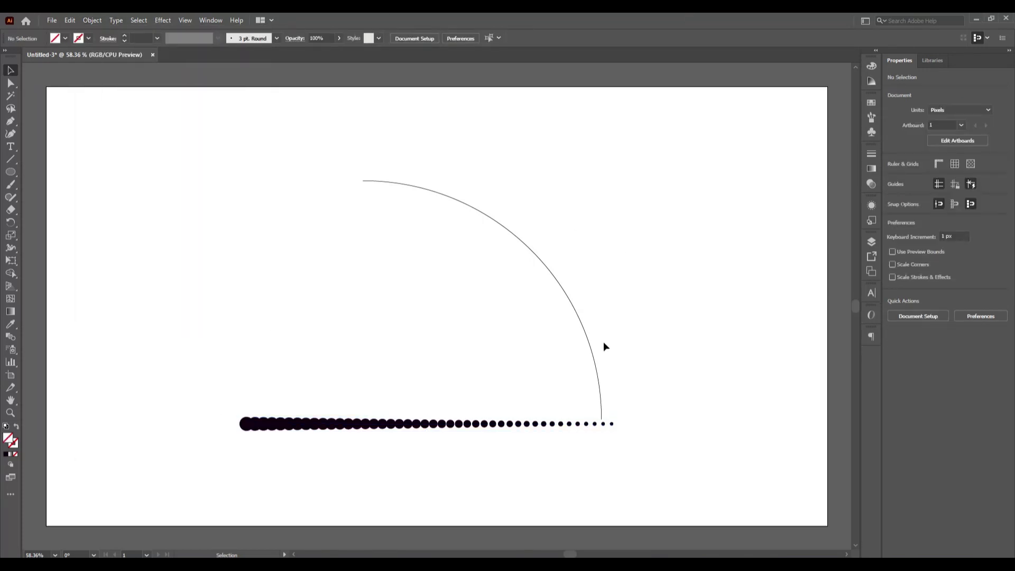
Select the blend and arc together and apply Replace Spine so the dots follow the arc.
{"action": "left_click", "coordinate": [581, 424]}
{"action": "left_click_drag", "start_coordinate": [355, 126], "coordinate": [560, 469]}
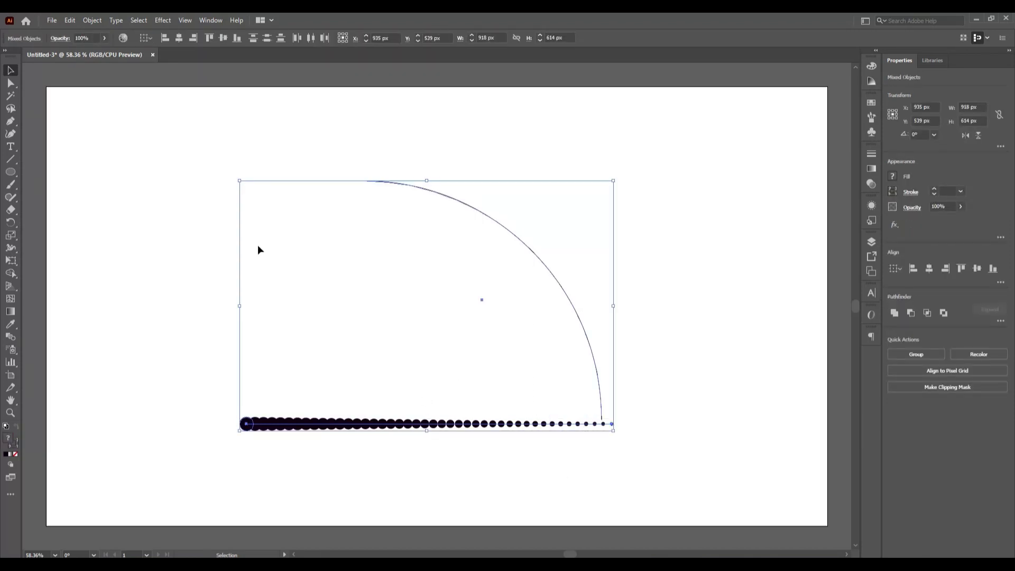
{"action": "left_click", "coordinate": [85, 21]}
{"action": "mouse_move", "coordinate": [127, 324]}
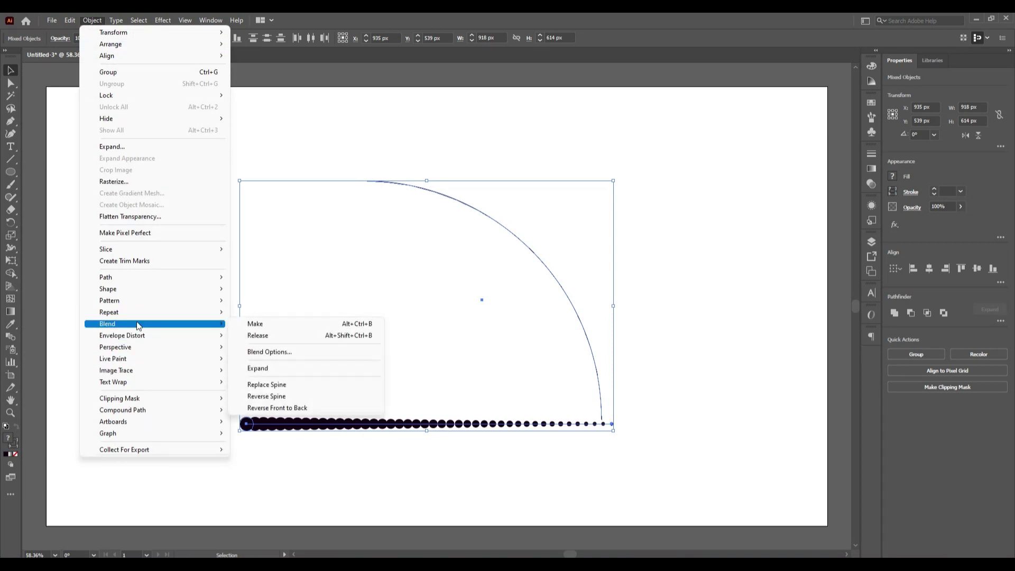
{"action": "left_click", "coordinate": [292, 385]}
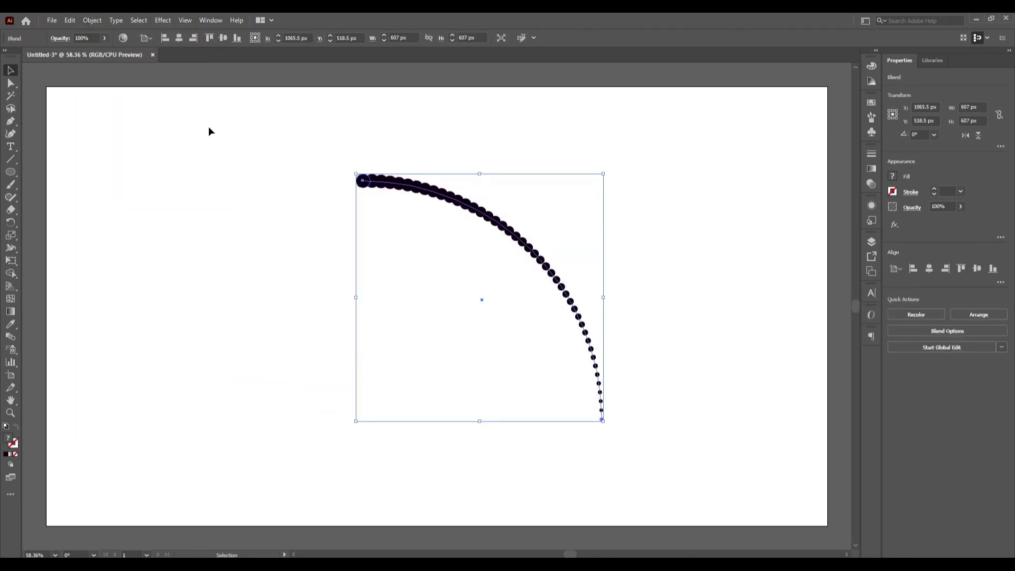
{"action": "double_click", "coordinate": [14, 338]}
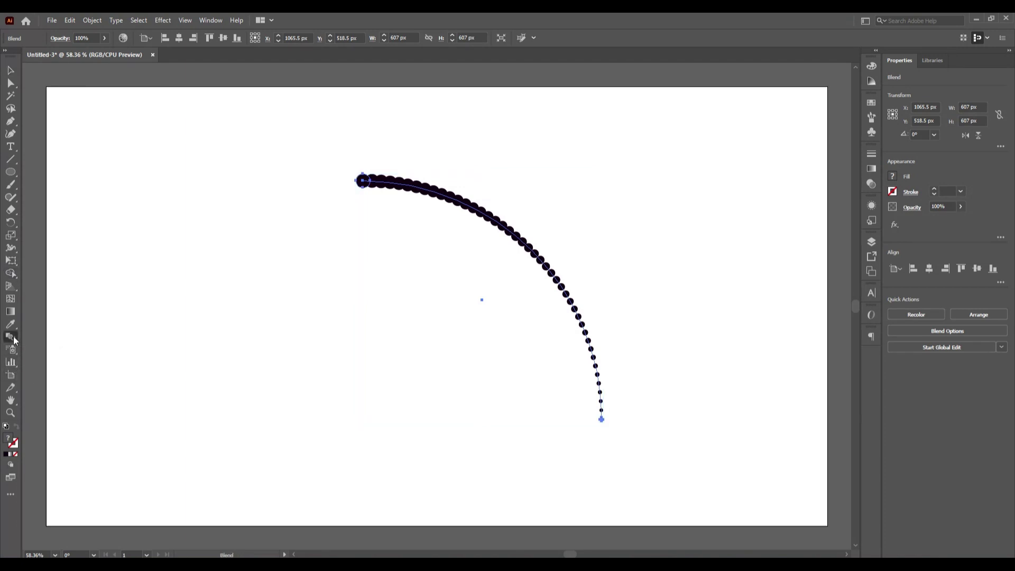
Set the blend spacing to 15 Specified Steps.
{"action": "left_click", "coordinate": [189, 427]}
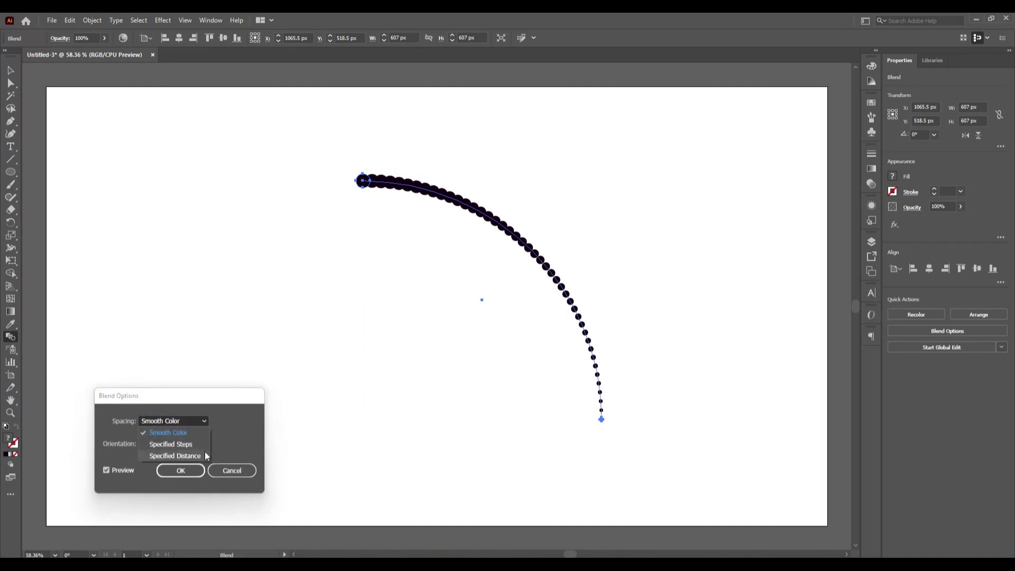
{"action": "left_click", "coordinate": [201, 449]}
{"action": "key", "text": "Down"}
{"action": "key", "text": "Down"}
{"action": "key", "text": "Down"}
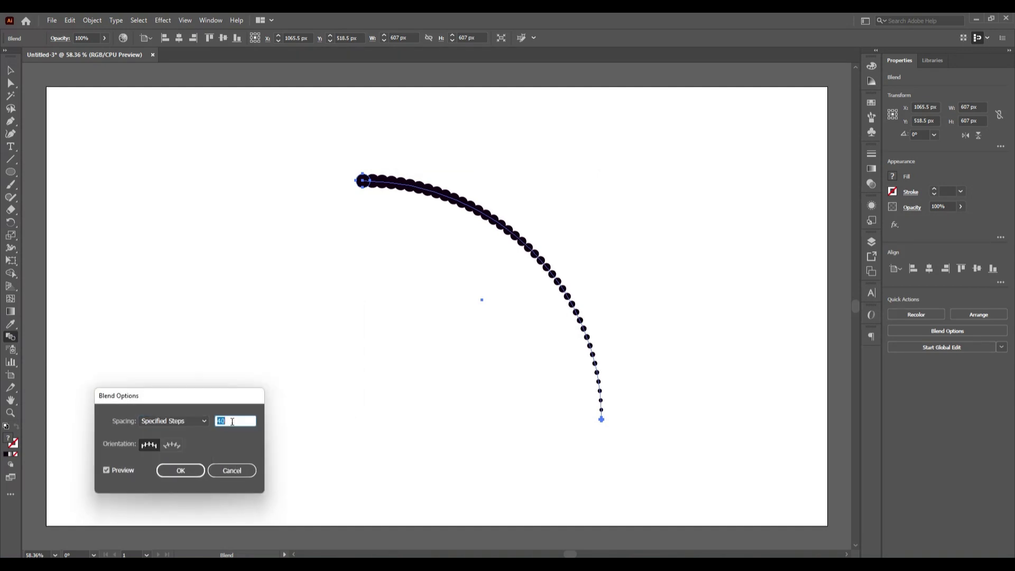
{"action": "key", "text": "Down"}
{"action": "key", "text": "Down"}
{"action": "key", "text": "Down"}
{"action": "key", "text": "Down"}
{"action": "key", "text": "Down"}
{"action": "key", "text": "Down"}
{"action": "key", "text": "Down"}
{"action": "key", "text": "Down"}
{"action": "key", "text": "Down"}
{"action": "key", "text": "Down"}
{"action": "key", "text": "Down"}
{"action": "key", "text": "Down"}
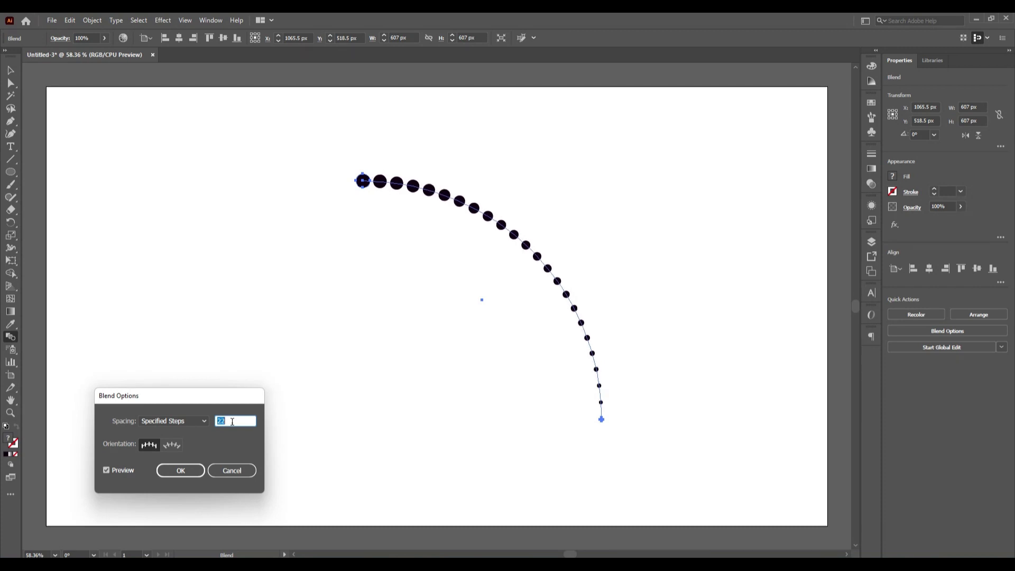
{"action": "key", "text": "Down"}
{"action": "key", "text": "Down"}
{"action": "key", "text": "Down"}
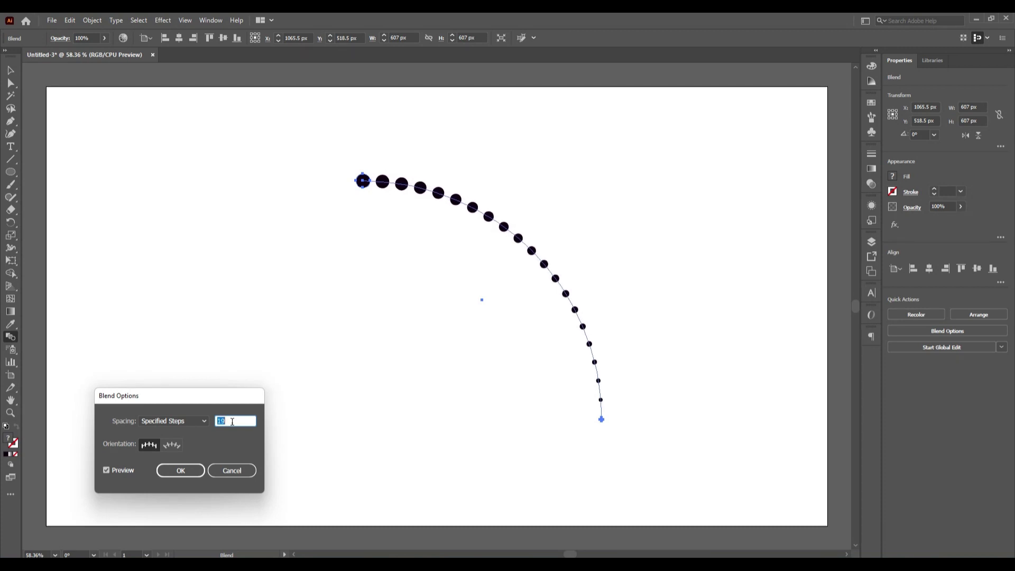
{"action": "key", "text": "Down"}
{"action": "key", "text": "Down"}
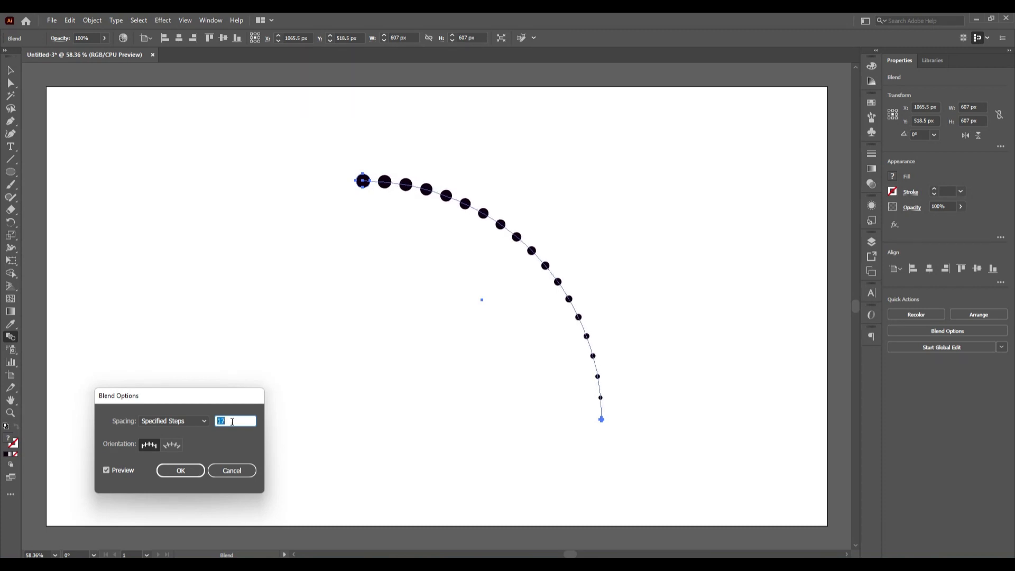
{"action": "key", "text": "Down"}
{"action": "key", "text": "Down"}
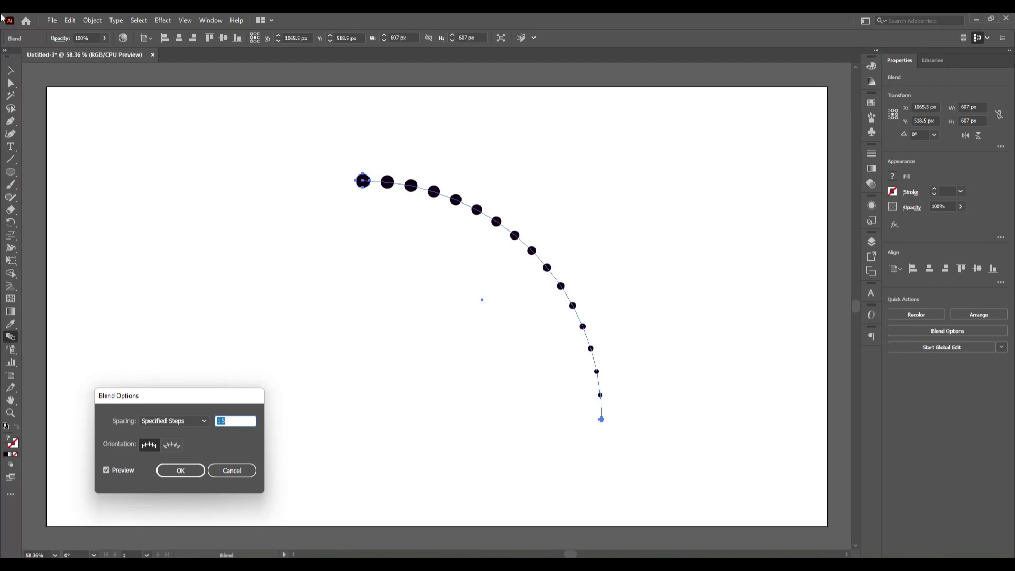
{"action": "left_click", "coordinate": [185, 476]}
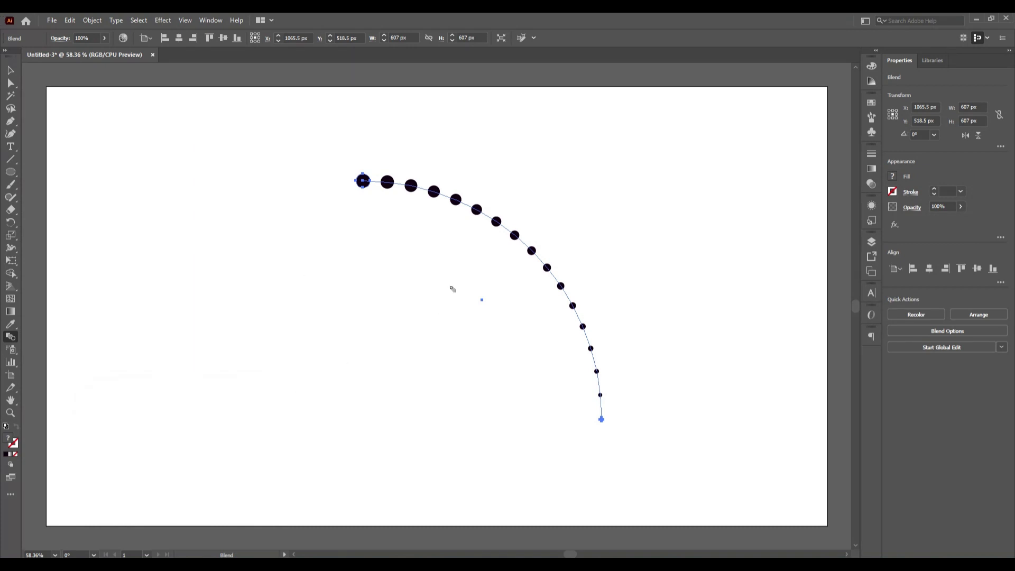
Draw an unfilled, black-outlined 585 × 585 px square from the first dot to the arc's end.
{"action": "left_click", "coordinate": [10, 70]}
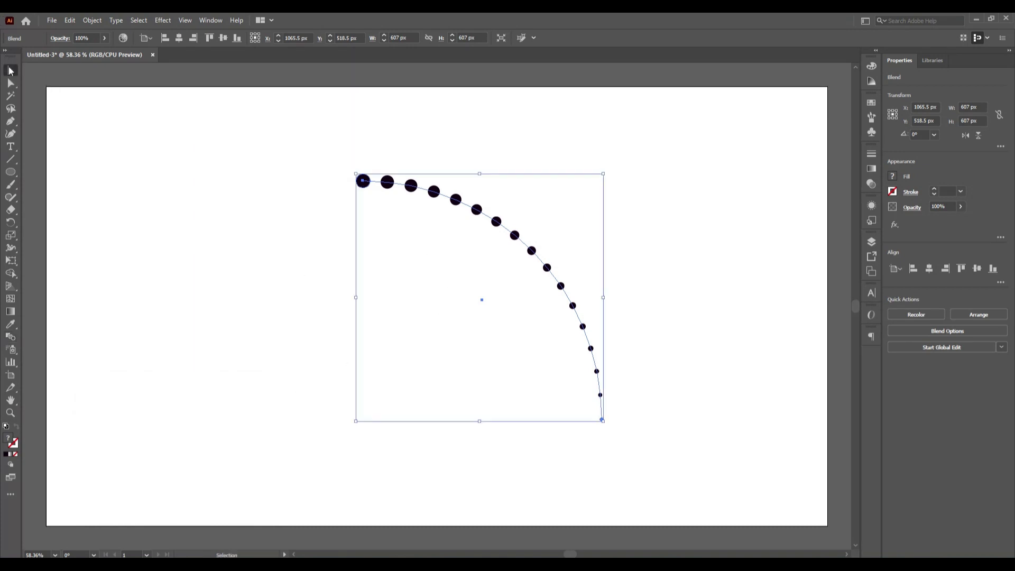
{"action": "left_click", "coordinate": [637, 335]}
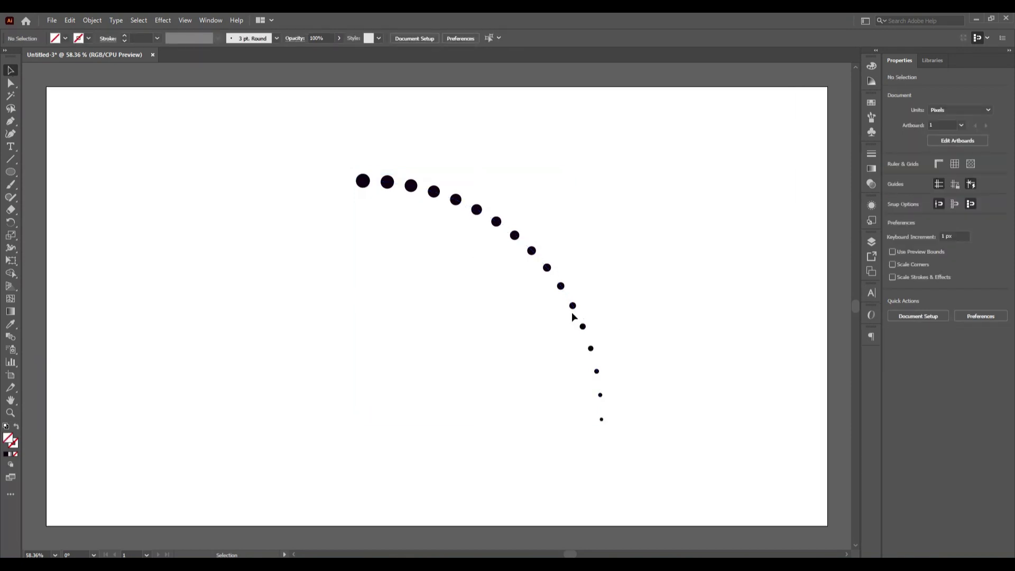
{"action": "left_click", "coordinate": [11, 171]}
{"action": "left_click", "coordinate": [57, 173]}
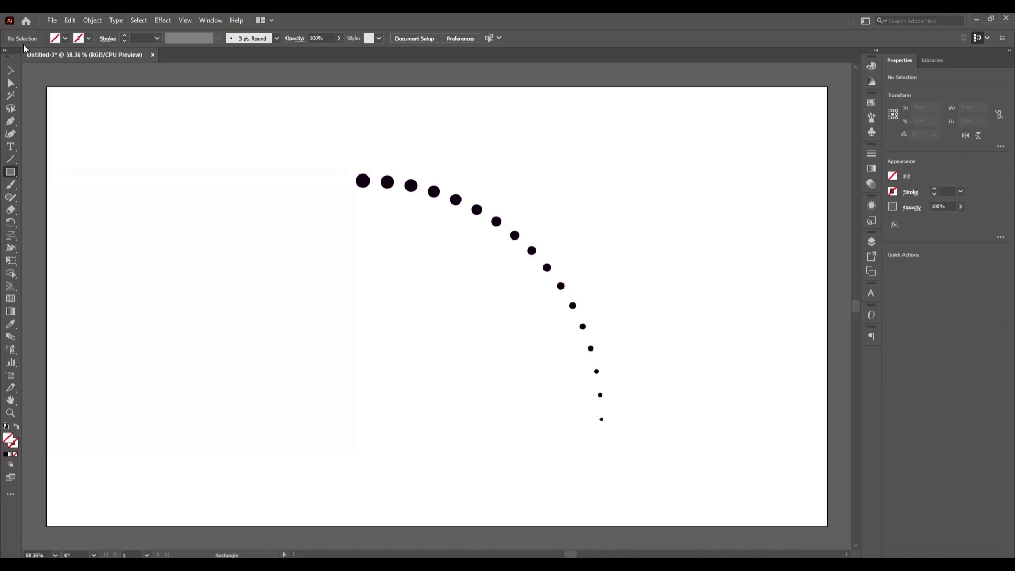
{"action": "left_click", "coordinate": [65, 38]}
{"action": "left_click", "coordinate": [69, 40]}
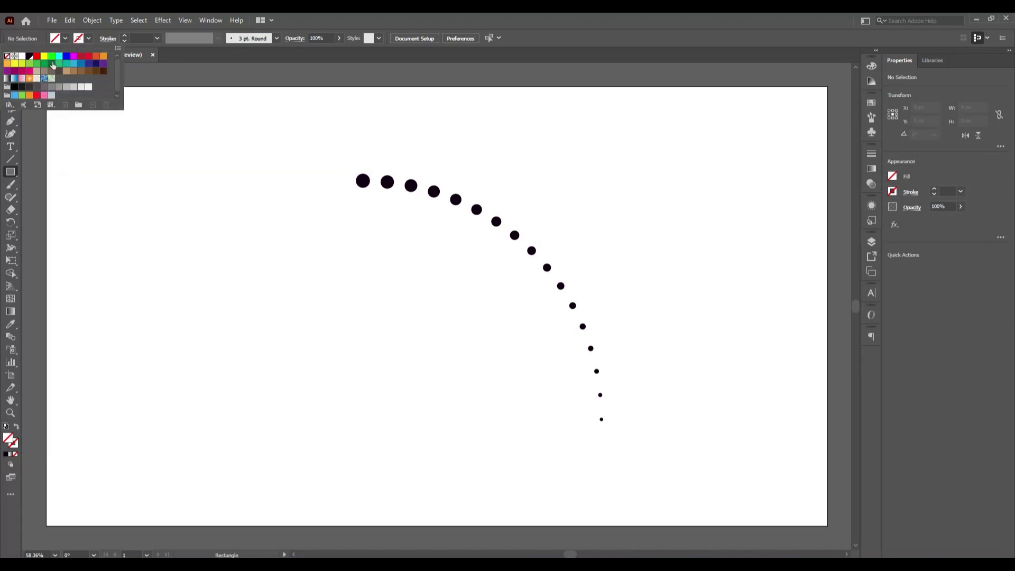
{"action": "left_click", "coordinate": [29, 56]}
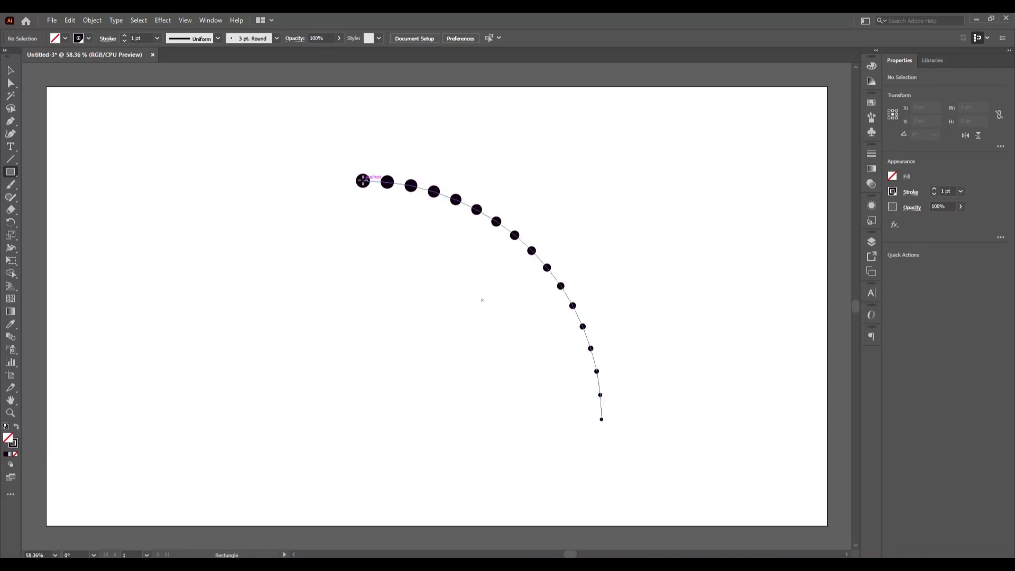
{"action": "mouse_move", "coordinate": [363, 181]}
{"action": "left_mouse_down"}
{"action": "mouse_move", "coordinate": [536, 434]}
{"action": "mouse_move", "coordinate": [524, 420]}
{"action": "left_mouse_up"}
{"action": "left_click", "coordinate": [10, 71]}
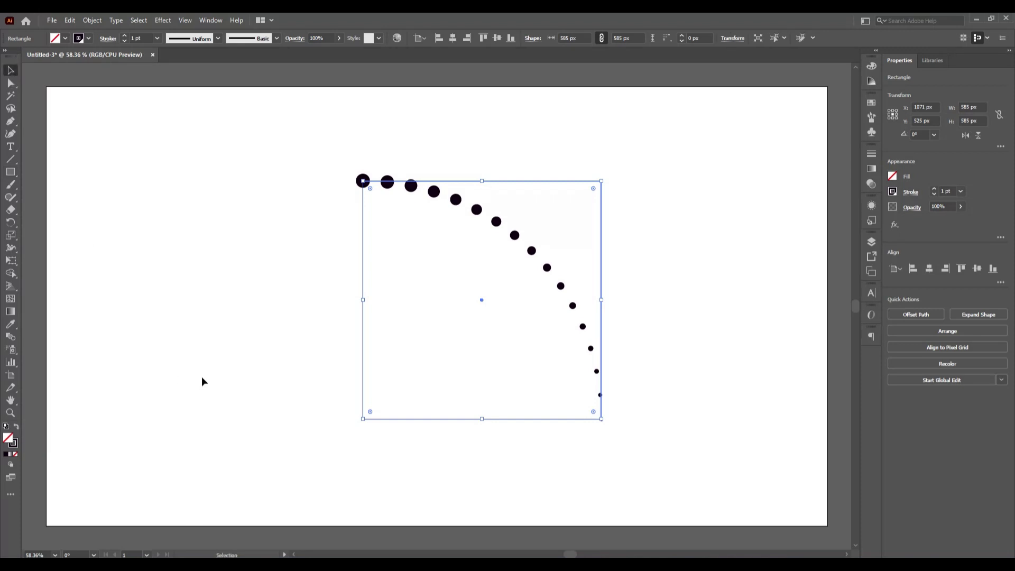
Duplicate the dotted arc blend with Copy and Paste in Place.
{"action": "left_click", "coordinate": [202, 378]}
{"action": "scroll", "coordinate": [676, 420], "scroll_direction": "down", "scroll_amount": 1}
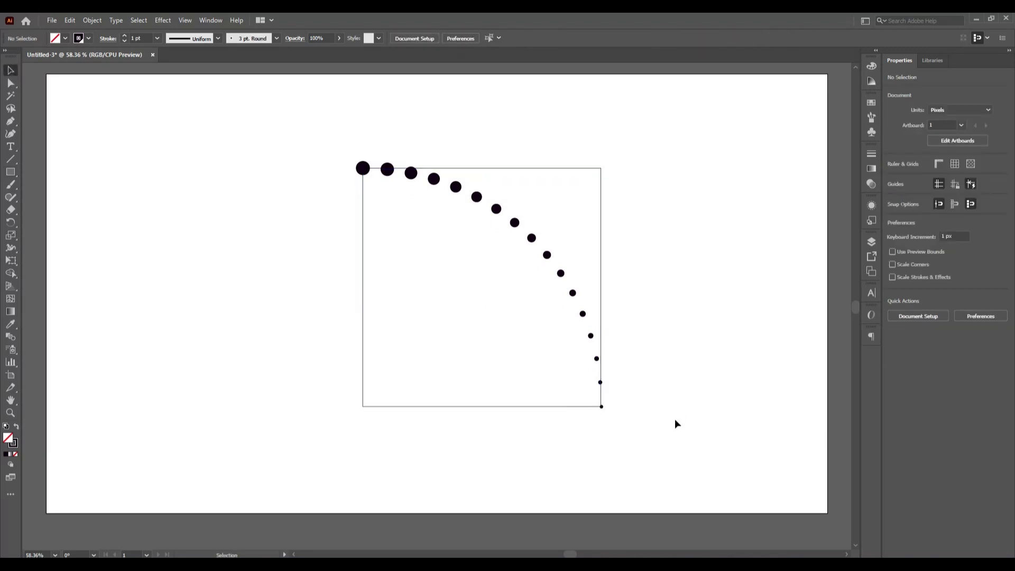
{"action": "scroll", "coordinate": [675, 419], "scroll_direction": "down", "scroll_amount": 1}
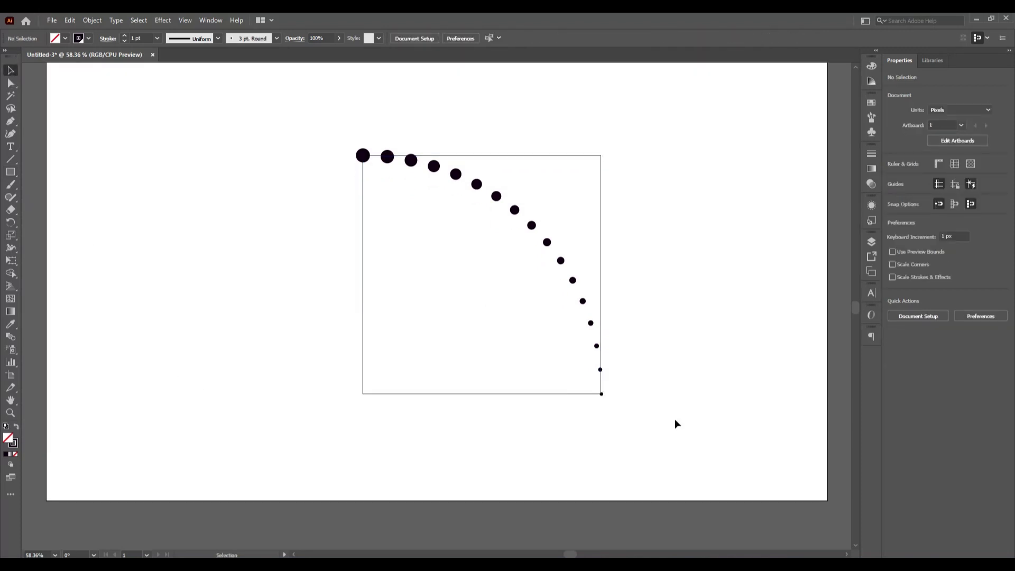
{"action": "left_click", "coordinate": [572, 280]}
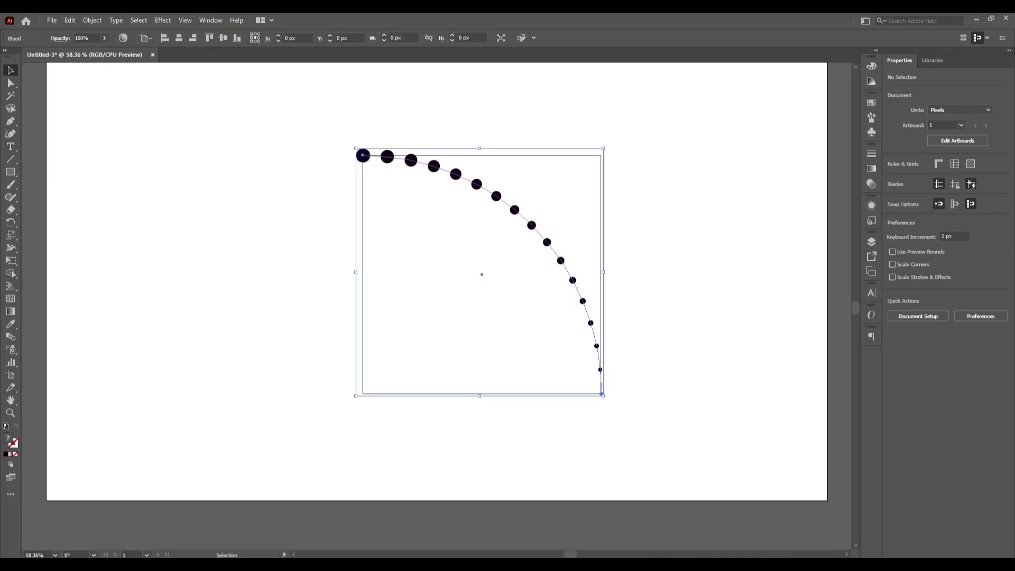
{"action": "left_click", "coordinate": [69, 20]}
{"action": "left_click", "coordinate": [104, 76]}
{"action": "left_click", "coordinate": [70, 20]}
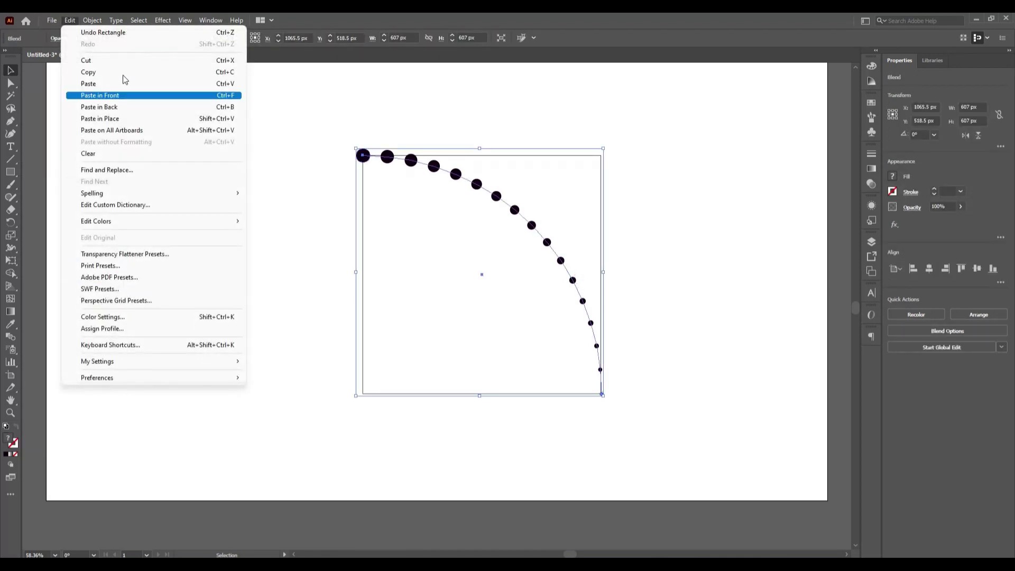
{"action": "left_click", "coordinate": [121, 119]}
{"action": "left_click", "coordinate": [442, 371]}
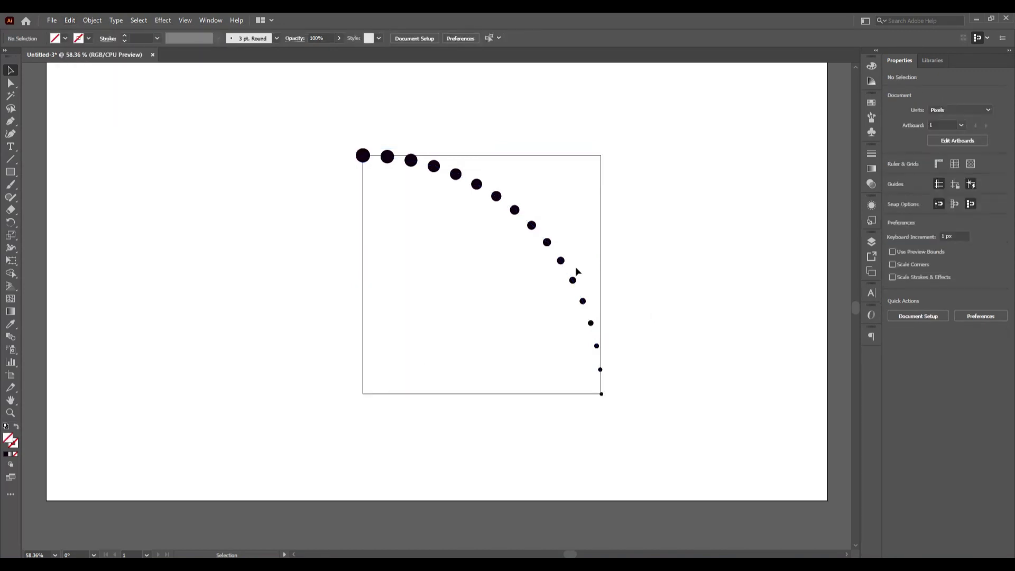
Move the copy to the artboard's lower left and rotate it 180°.
{"action": "left_click_drag", "start_coordinate": [565, 266], "coordinate": [272, 352]}
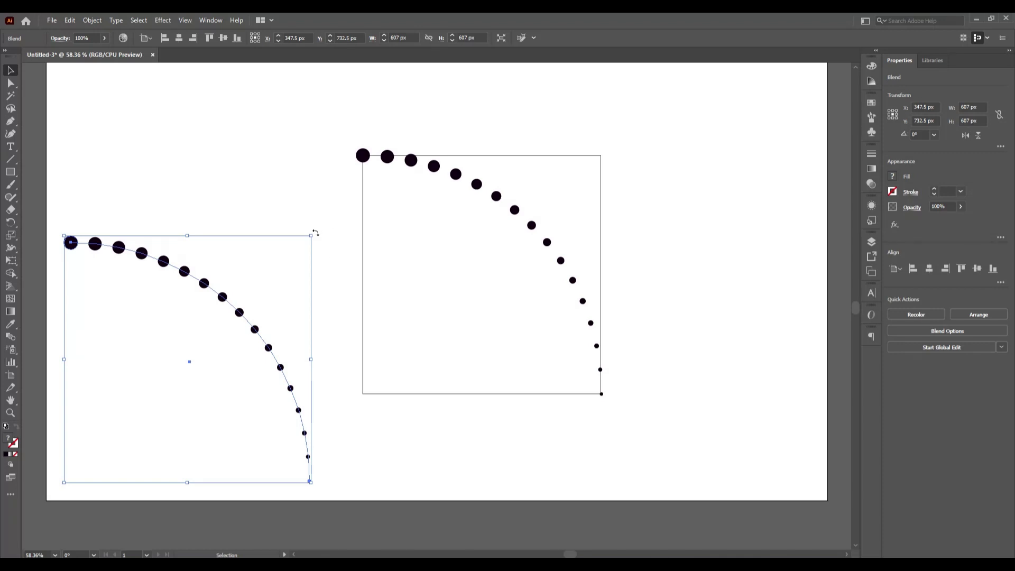
{"action": "left_click_drag", "start_coordinate": [316, 233], "coordinate": [338, 322]}
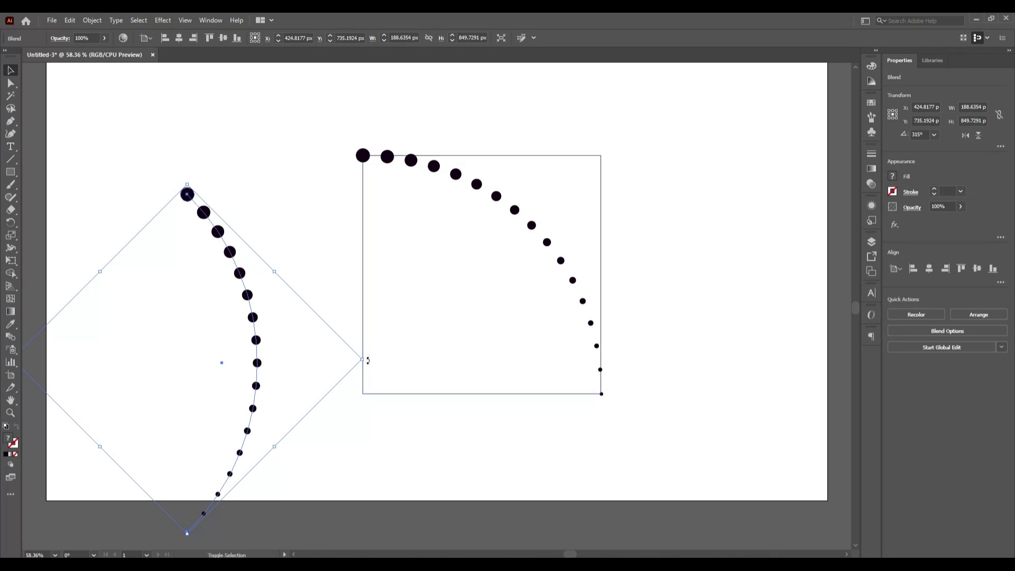
{"action": "mouse_move", "coordinate": [362, 358]}
{"action": "left_mouse_down"}
{"action": "mouse_move", "coordinate": [311, 466]}
{"action": "mouse_move", "coordinate": [135, 408]}
{"action": "left_mouse_up"}
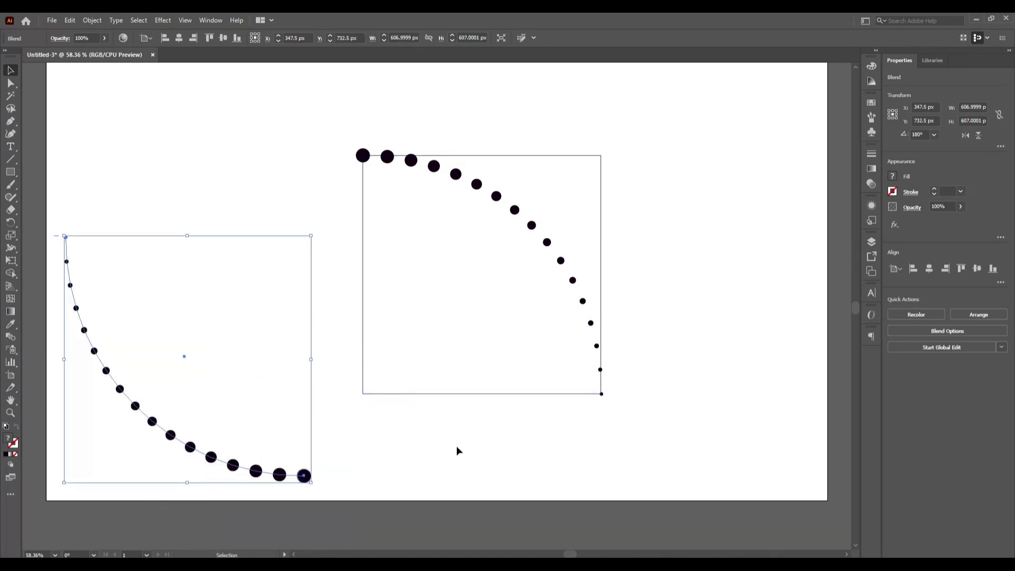
{"action": "scroll", "coordinate": [460, 445], "scroll_direction": "down", "scroll_amount": 1}
Drag the rotated arc copy down until its top dot is level with the square's bottom edge.
{"action": "left_click_drag", "start_coordinate": [255, 449], "coordinate": [285, 460]}
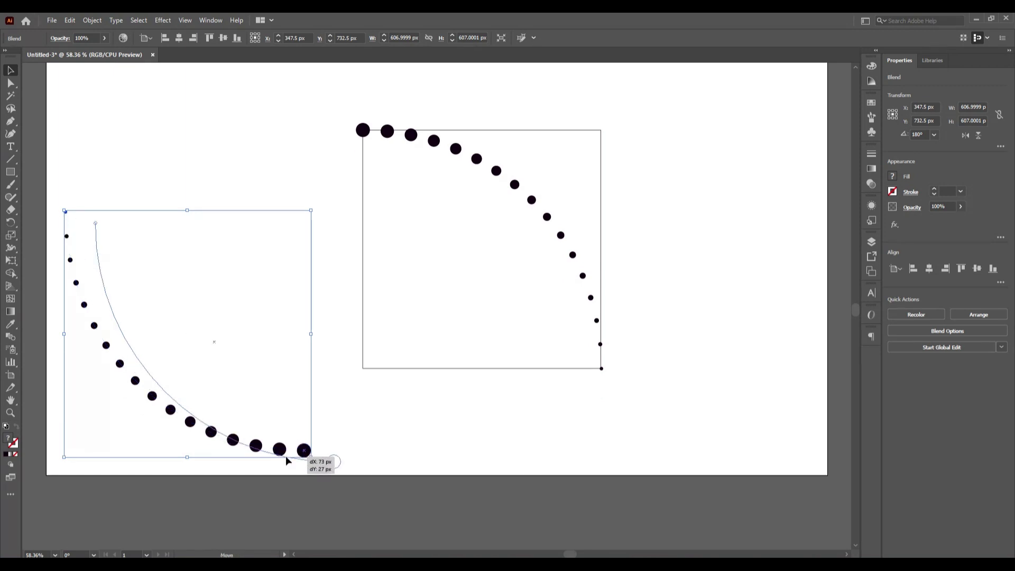
{"action": "key", "text": "ctrl+z"}
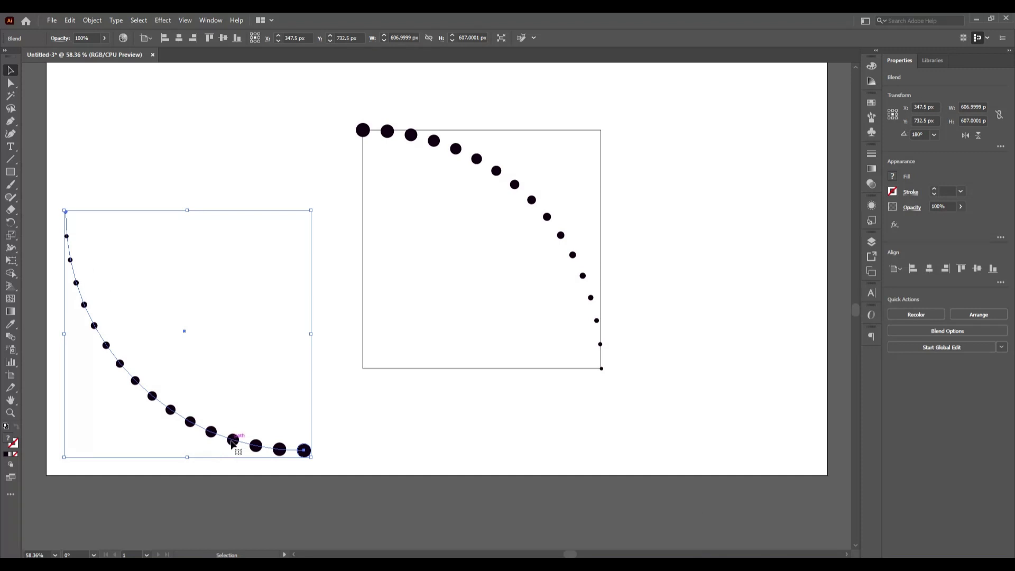
{"action": "scroll", "coordinate": [254, 432], "scroll_direction": "down", "scroll_amount": 1}
{"action": "scroll", "coordinate": [263, 429], "scroll_direction": "down", "scroll_amount": 1}
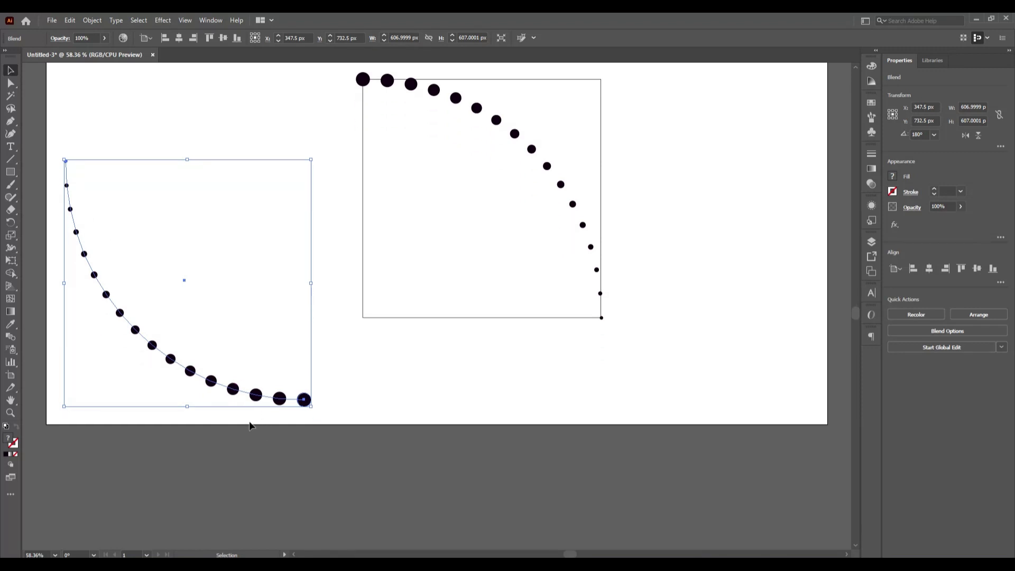
{"action": "left_click_drag", "start_coordinate": [265, 398], "coordinate": [291, 547]}
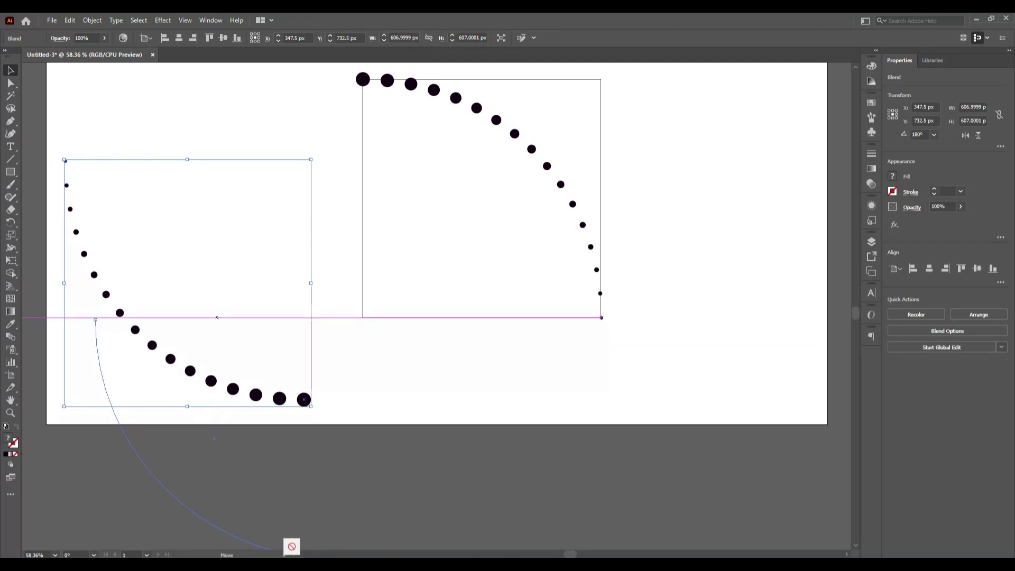
{"action": "left_click_drag", "start_coordinate": [290, 545], "coordinate": [310, 451]}
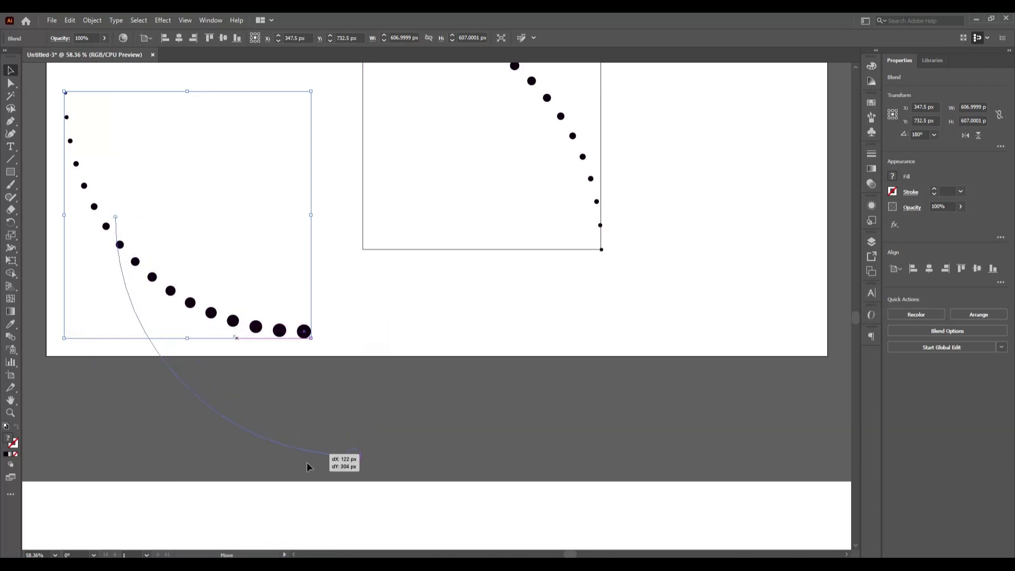
{"action": "left_click_drag", "start_coordinate": [310, 451], "coordinate": [310, 493]}
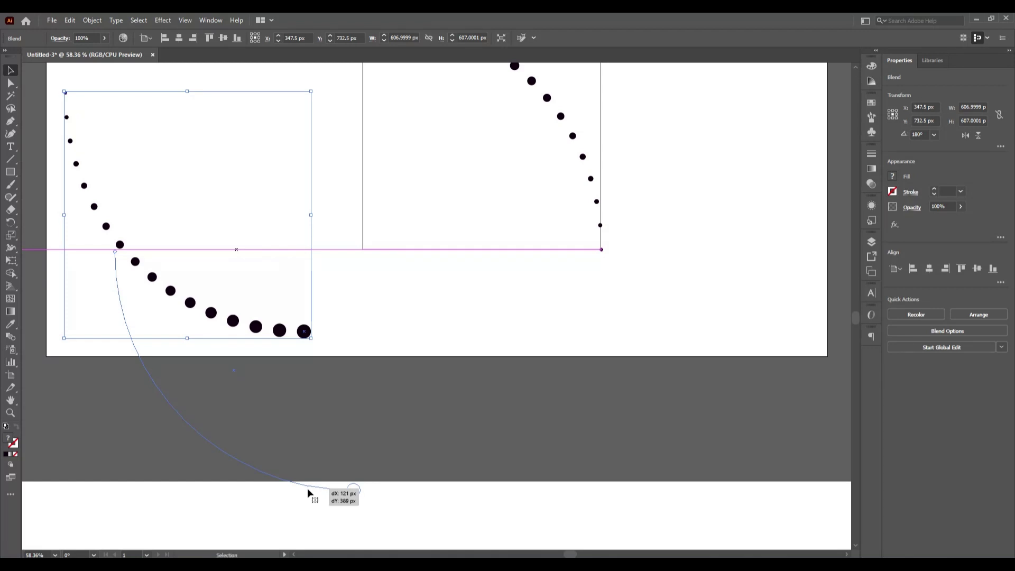
{"action": "left_click_drag", "start_coordinate": [308, 490], "coordinate": [309, 490]}
{"action": "left_click", "coordinate": [663, 364]}
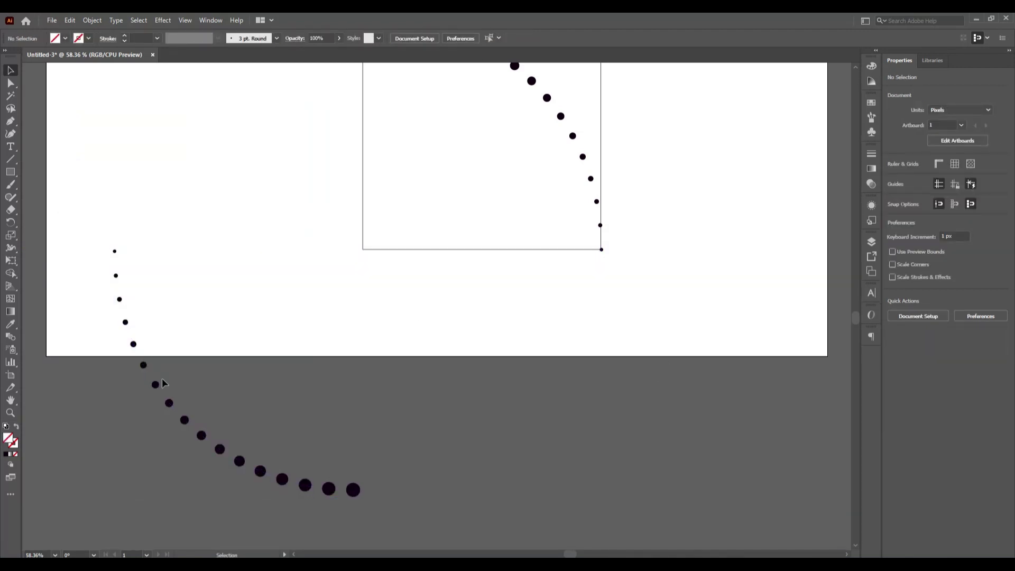
Select both the lower and upper dotted arcs together.
{"action": "left_click", "coordinate": [184, 432]}
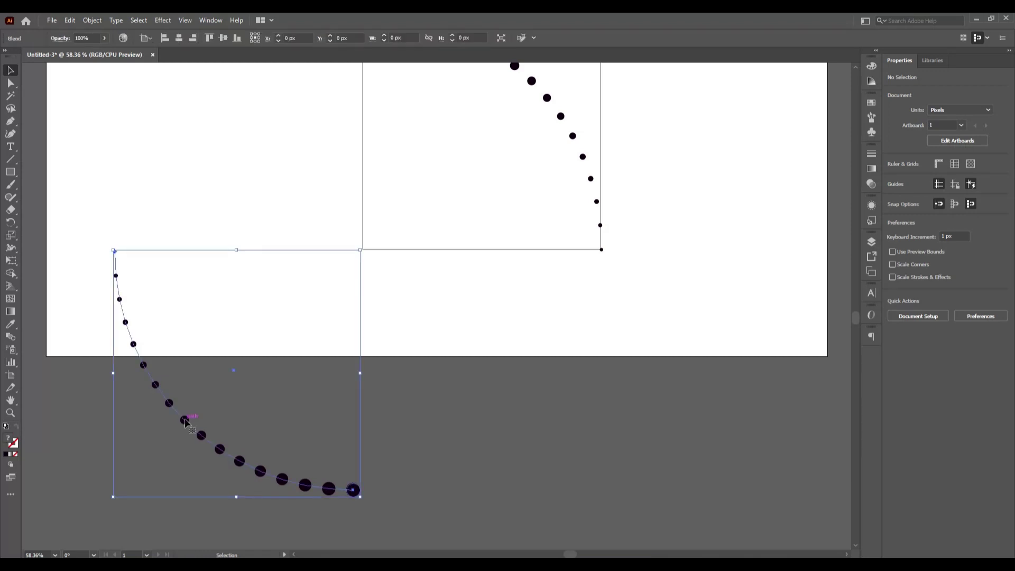
{"action": "scroll", "coordinate": [486, 407], "scroll_direction": "down", "scroll_amount": 1}
{"action": "scroll", "coordinate": [485, 407], "scroll_direction": "up", "scroll_amount": 2}
{"action": "scroll", "coordinate": [486, 407], "scroll_direction": "up", "scroll_amount": 1}
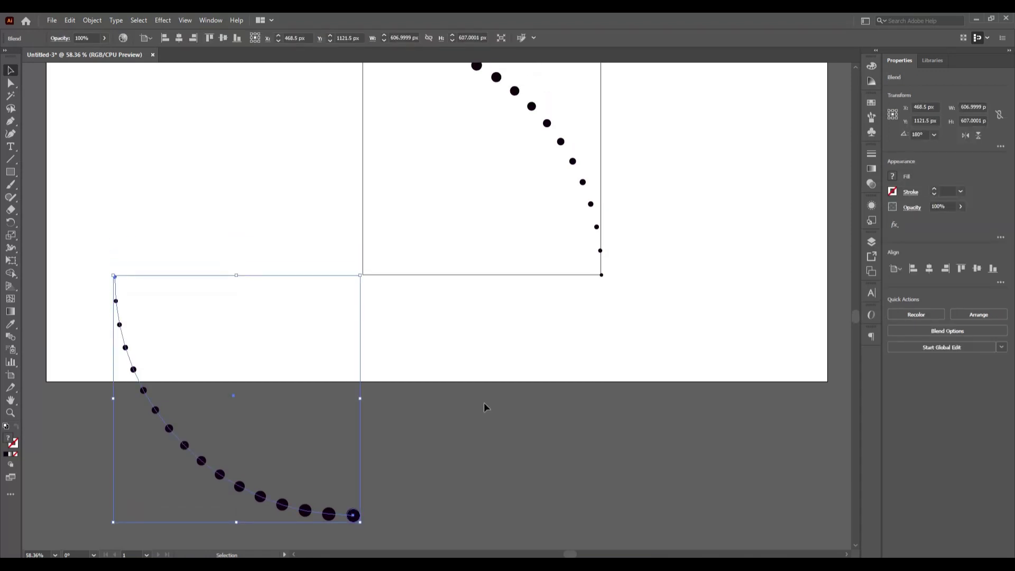
{"action": "key", "text": "shift"}
{"action": "left_click", "coordinate": [565, 151], "text": "shift"}
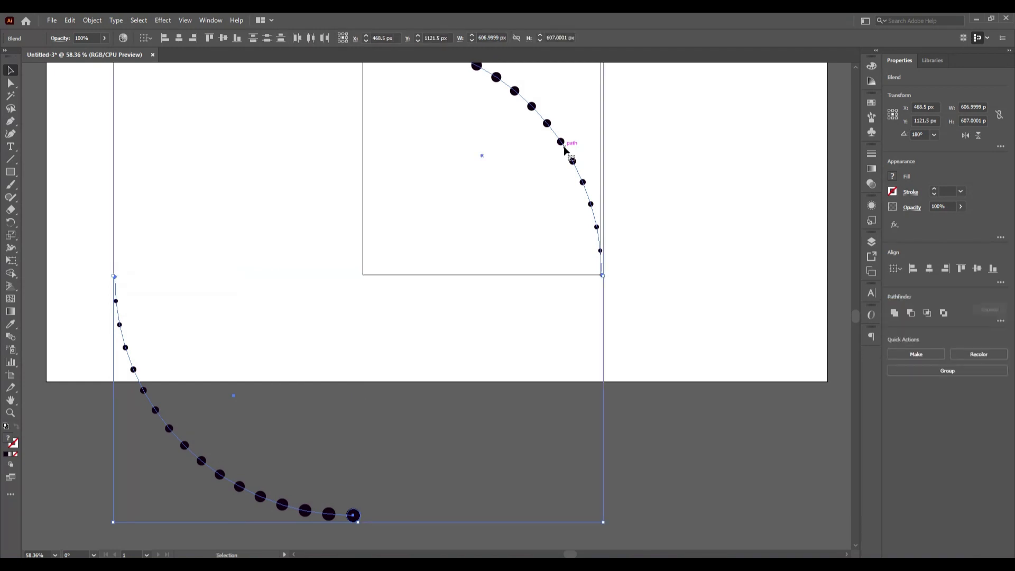
Copy and paste both arcs in place, then rotate the copy to complete the ring.
{"action": "left_click", "coordinate": [71, 21]}
{"action": "left_click", "coordinate": [107, 77]}
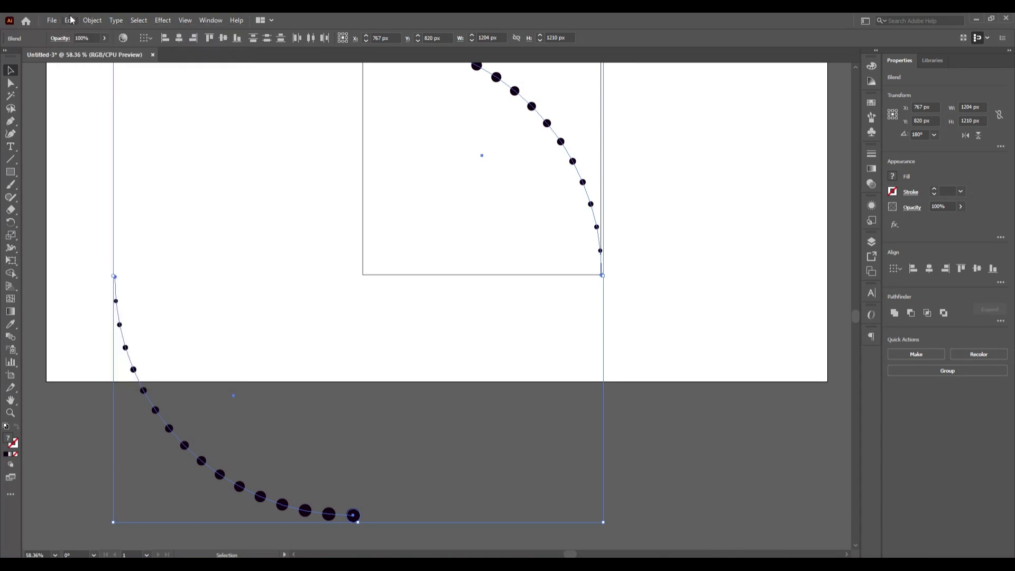
{"action": "left_click", "coordinate": [71, 20]}
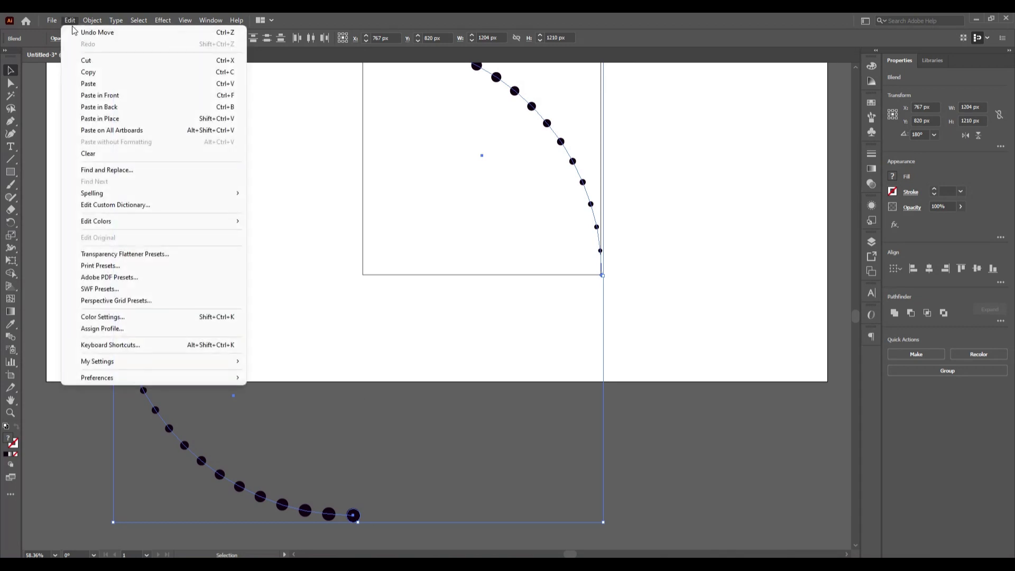
{"action": "left_click", "coordinate": [120, 119]}
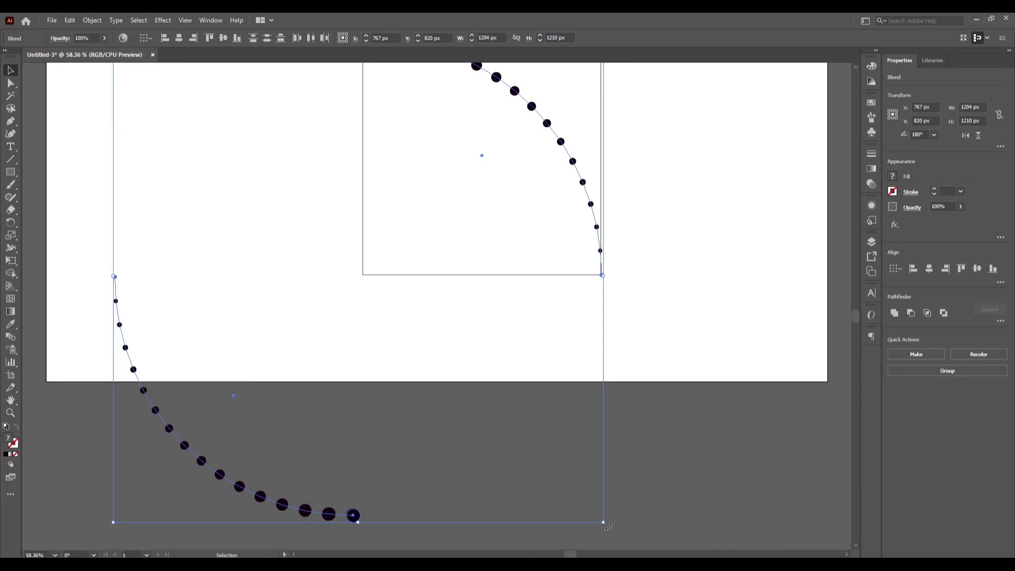
{"action": "left_click_drag", "start_coordinate": [608, 527], "coordinate": [344, 516]}
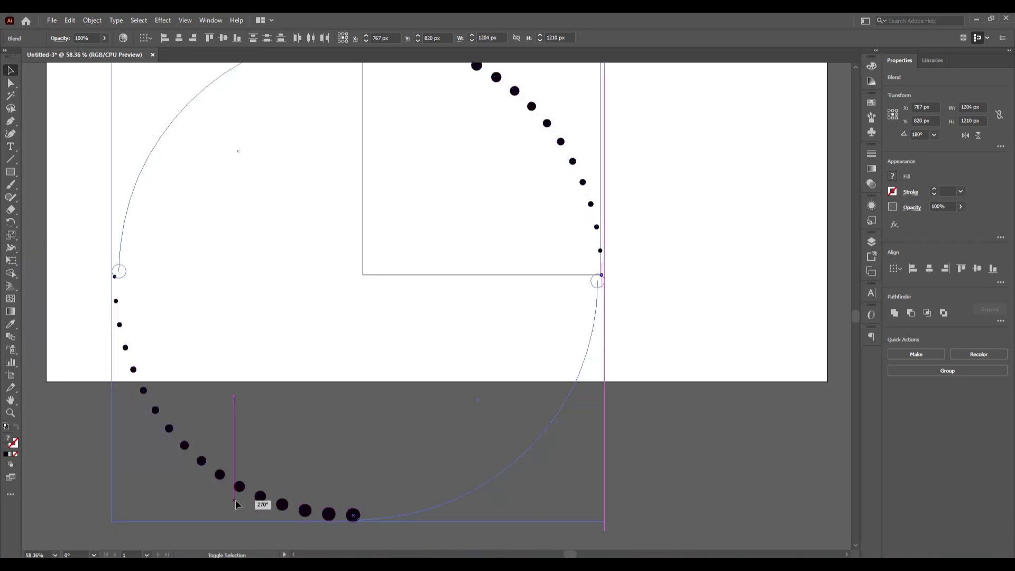
{"action": "left_click", "coordinate": [719, 404]}
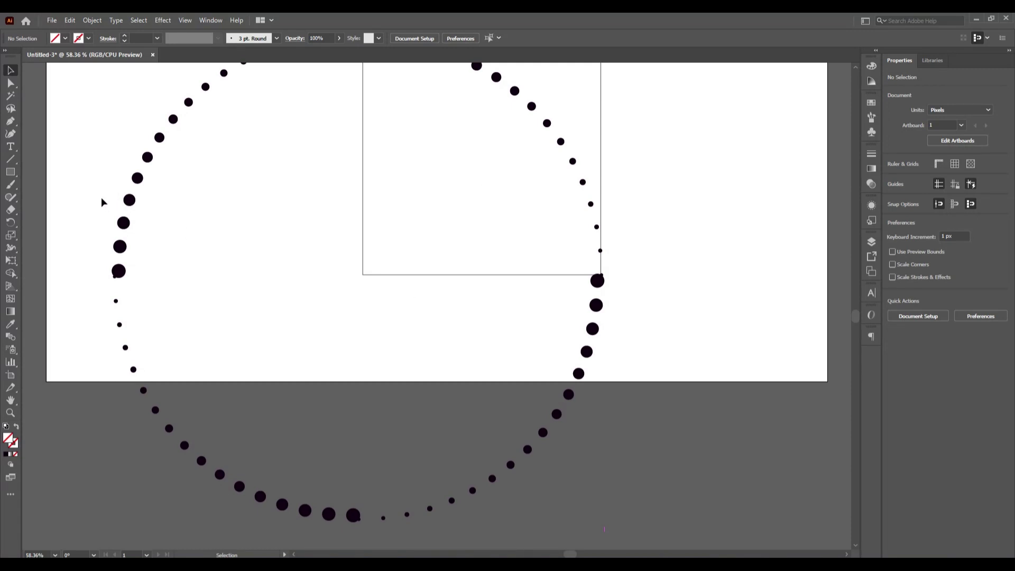
Select all dot blends, scale the ring to 654 px across, and move it onto the artboard's left side.
{"action": "left_click_drag", "start_coordinate": [93, 179], "coordinate": [168, 399]}
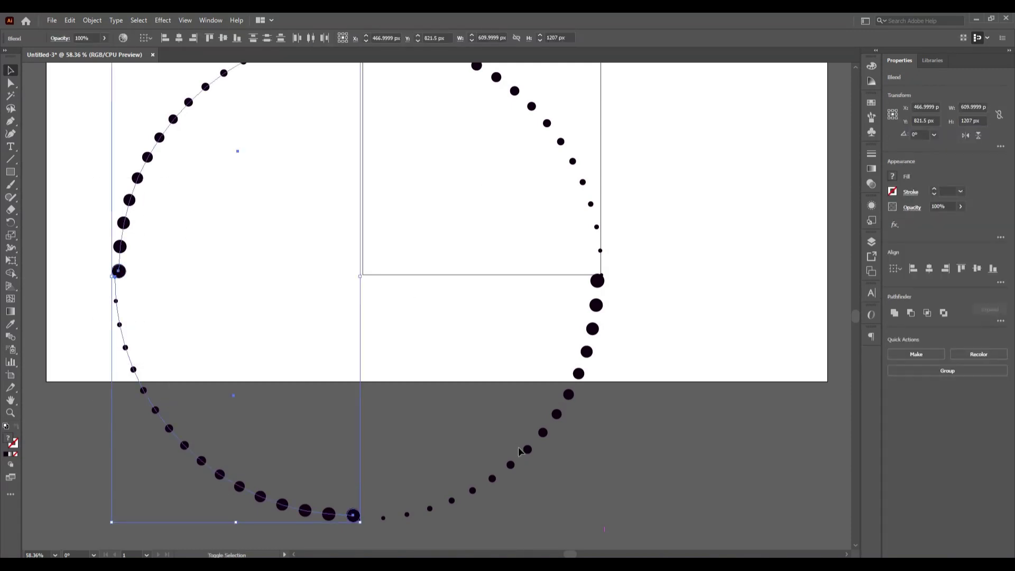
{"action": "left_click", "coordinate": [597, 280], "text": "shift"}
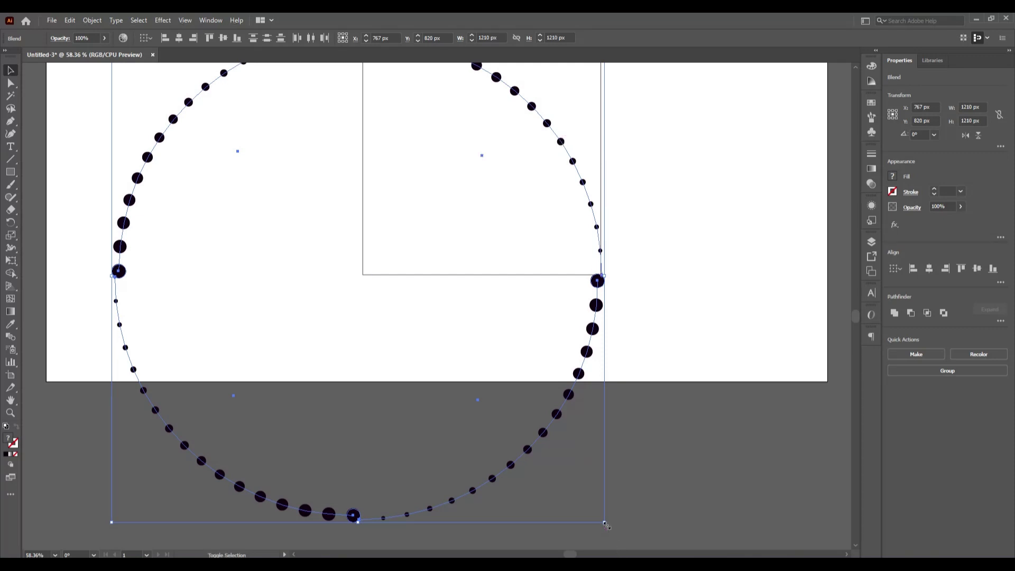
{"action": "left_click_drag", "start_coordinate": [605, 524], "coordinate": [492, 410]}
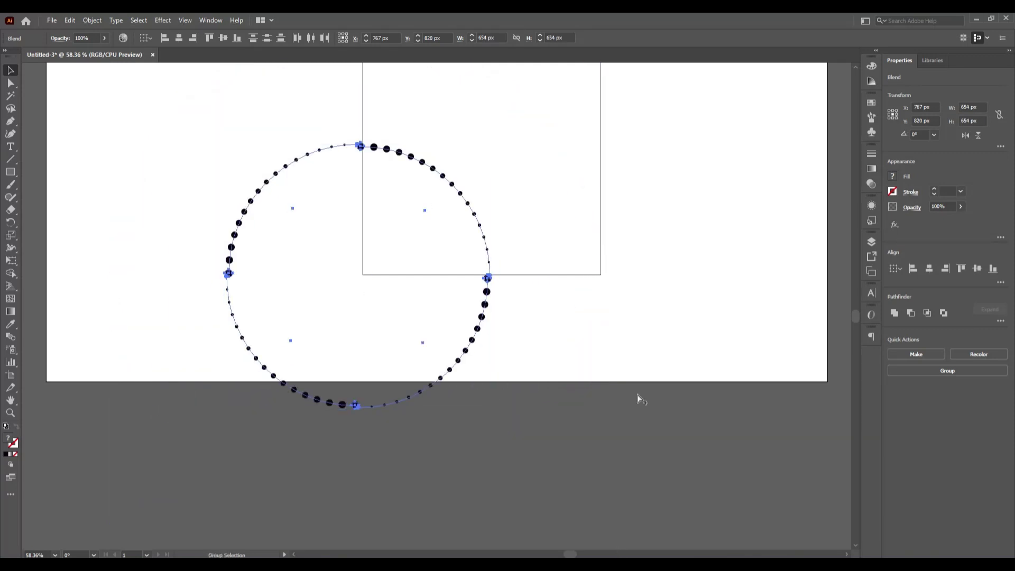
{"action": "scroll", "coordinate": [636, 393], "scroll_direction": "up", "scroll_amount": 3}
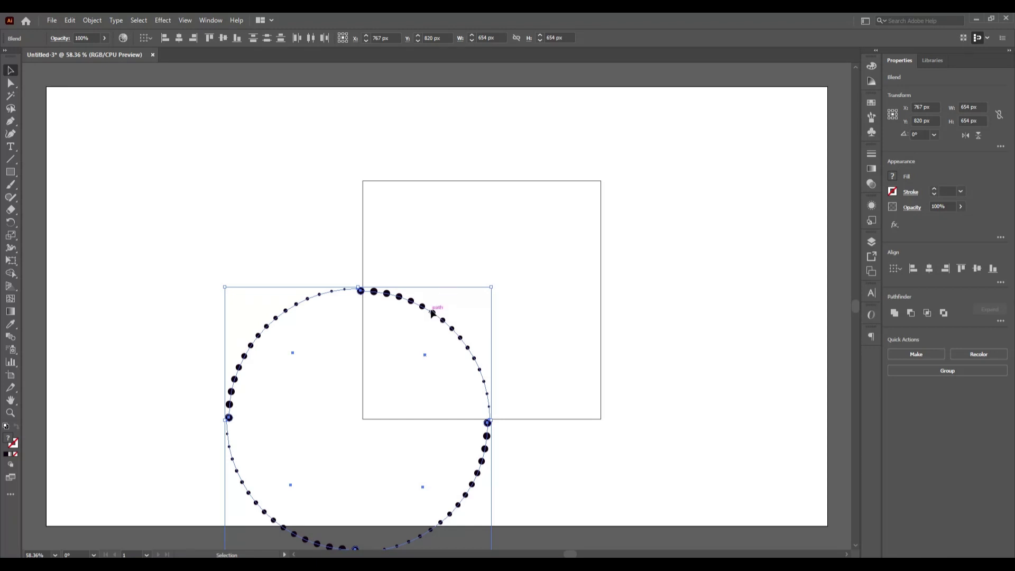
{"action": "left_click_drag", "start_coordinate": [434, 313], "coordinate": [327, 211]}
Delete the leftover square outline and centre the dot ring on the artboard.
{"action": "left_click_drag", "start_coordinate": [539, 148], "coordinate": [664, 337]}
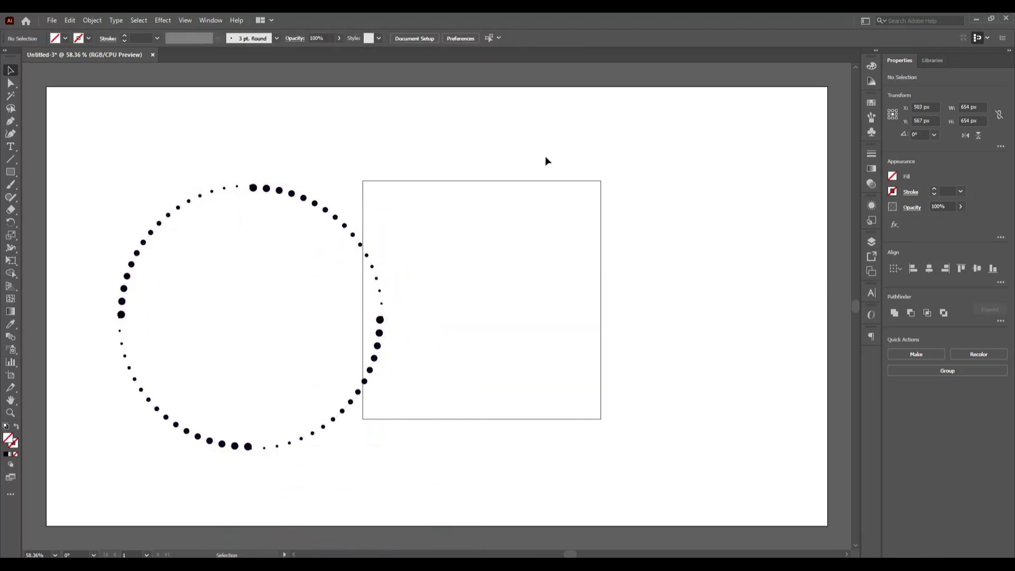
{"action": "key", "text": "Delete"}
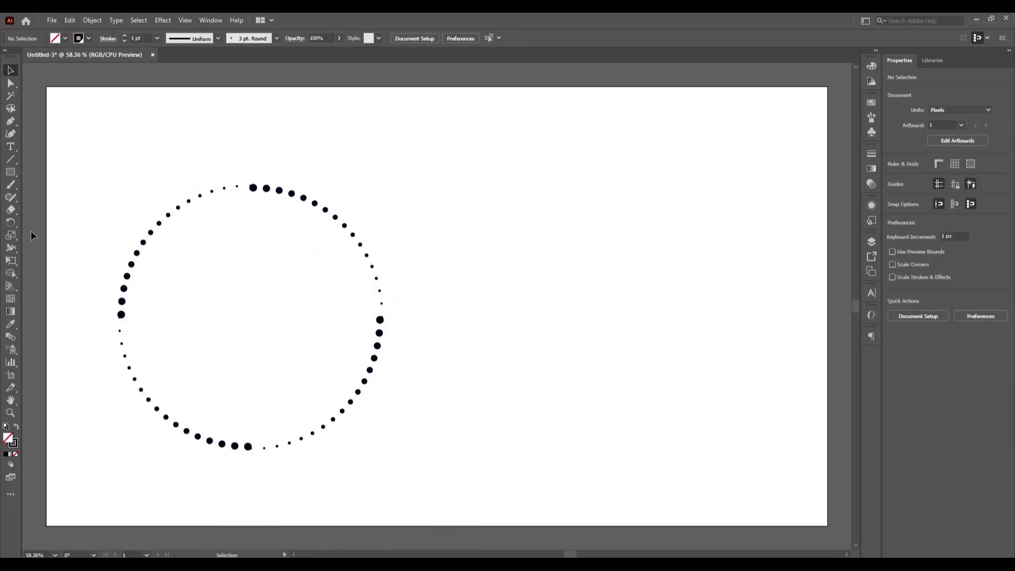
{"action": "left_click_drag", "start_coordinate": [106, 190], "coordinate": [414, 445]}
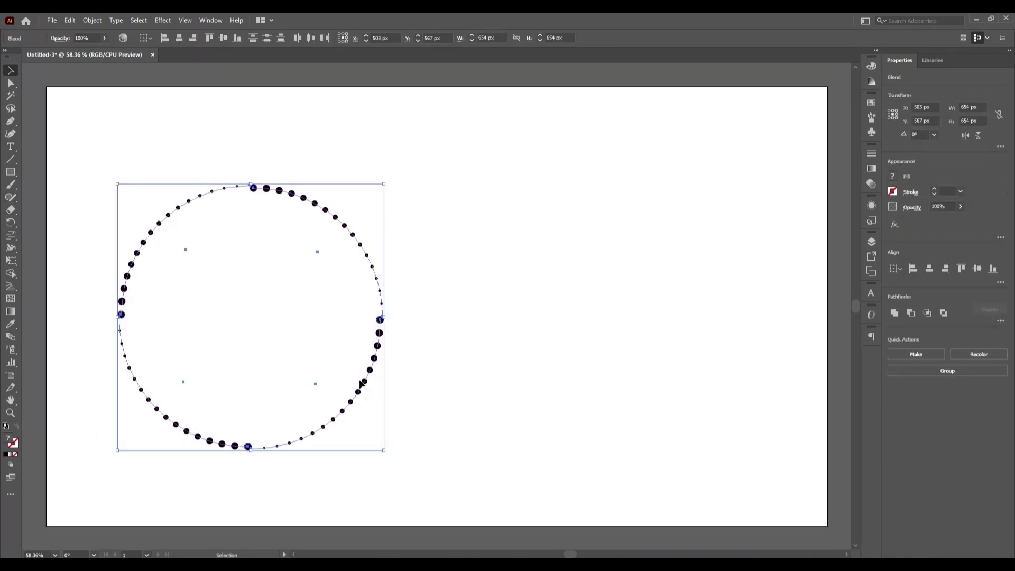
{"action": "left_click_drag", "start_coordinate": [364, 384], "coordinate": [568, 369]}
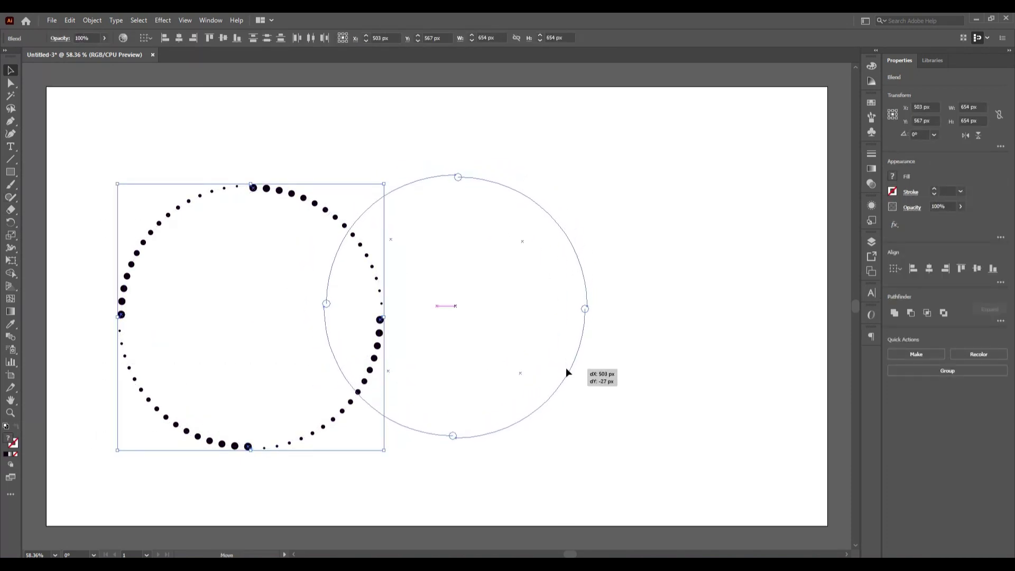
{"action": "left_click", "coordinate": [701, 347]}
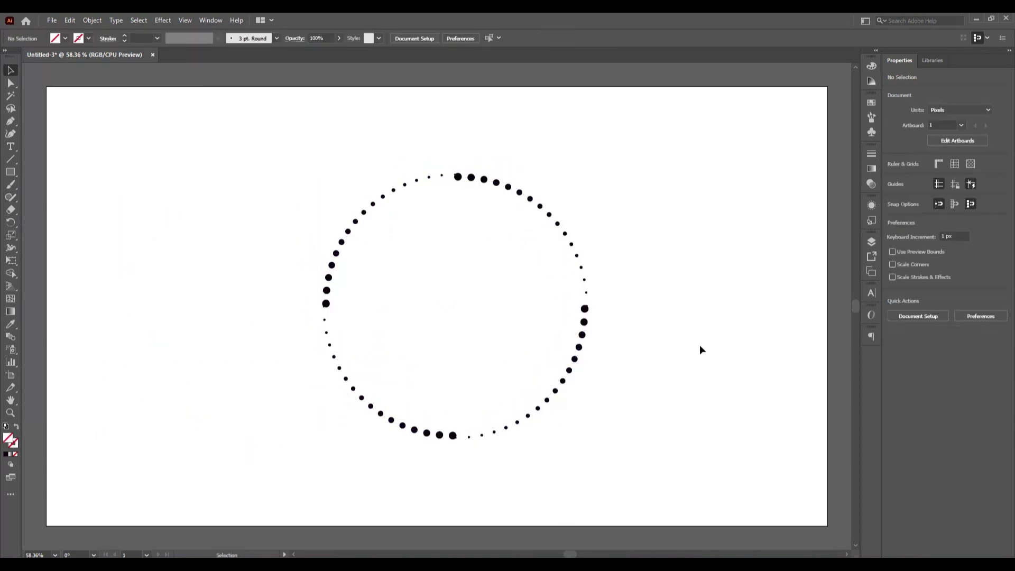
Colour the upper-right quarter of dots magenta from the Swatches.
{"action": "left_click", "coordinate": [562, 229]}
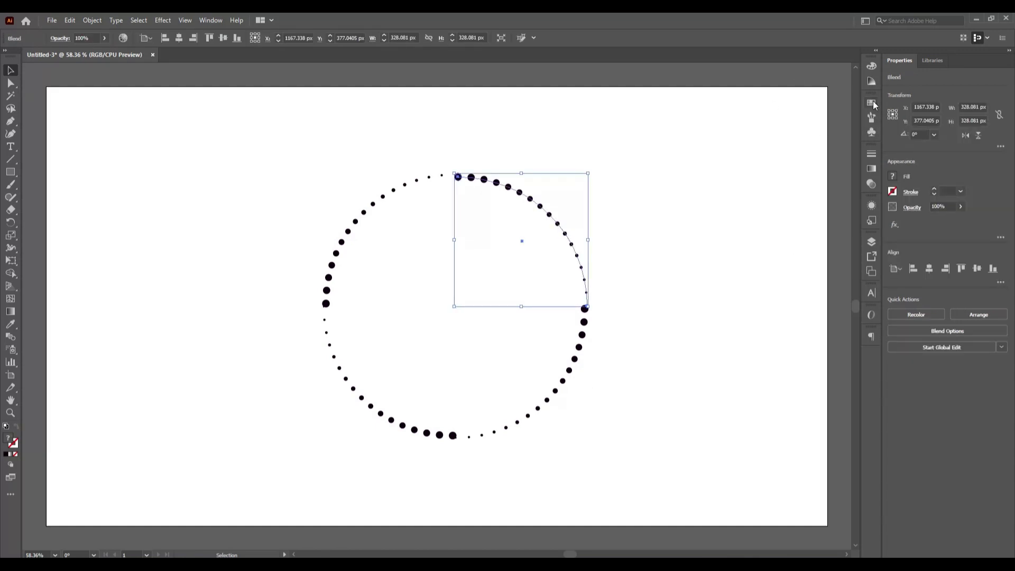
{"action": "left_click", "coordinate": [871, 102]}
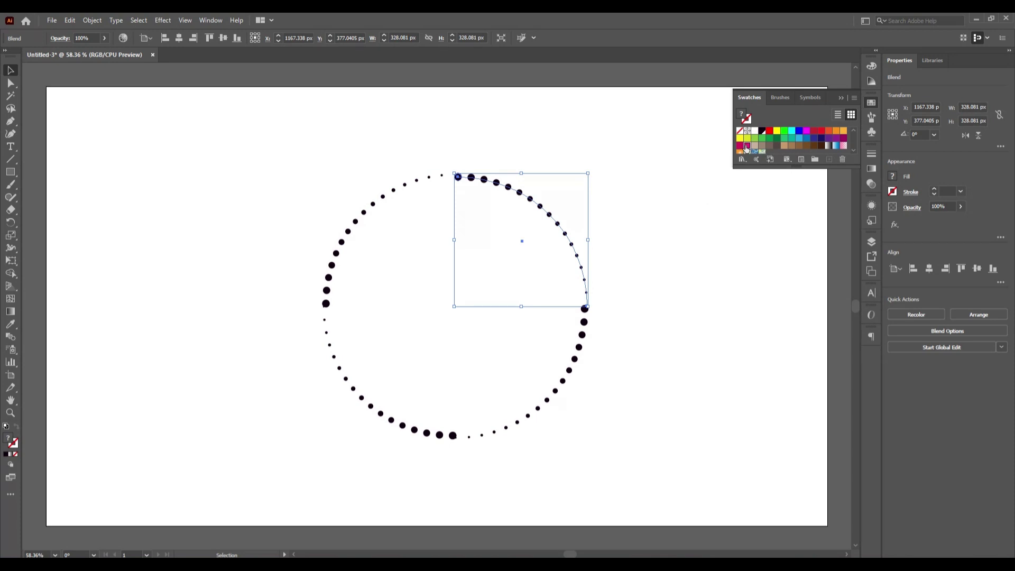
{"action": "left_click", "coordinate": [746, 145]}
{"action": "left_click", "coordinate": [269, 370]}
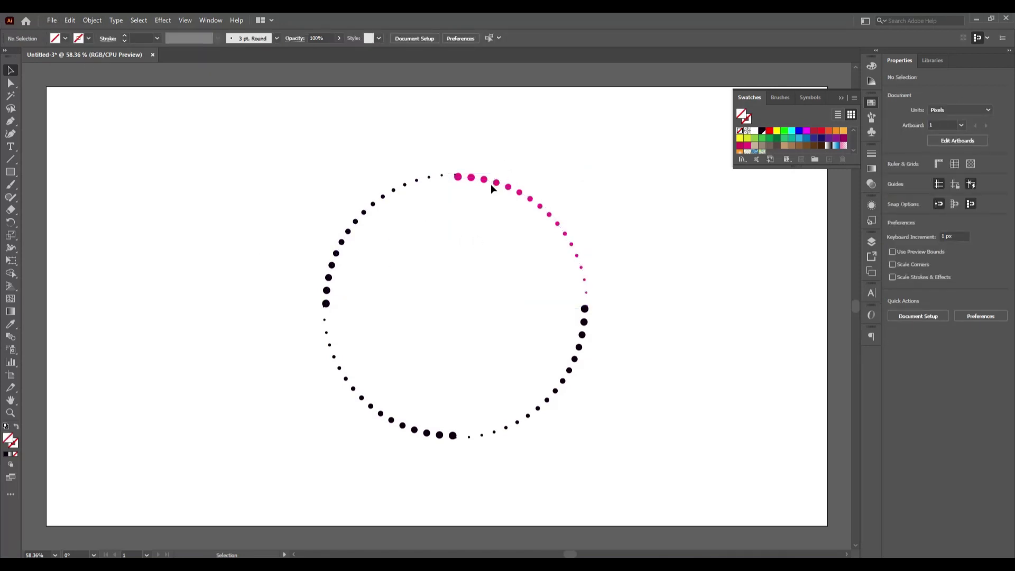
Expand the whole ring's blends via Object > Expand with Object and Fill checked.
{"action": "left_click_drag", "start_coordinate": [270, 174], "coordinate": [644, 437]}
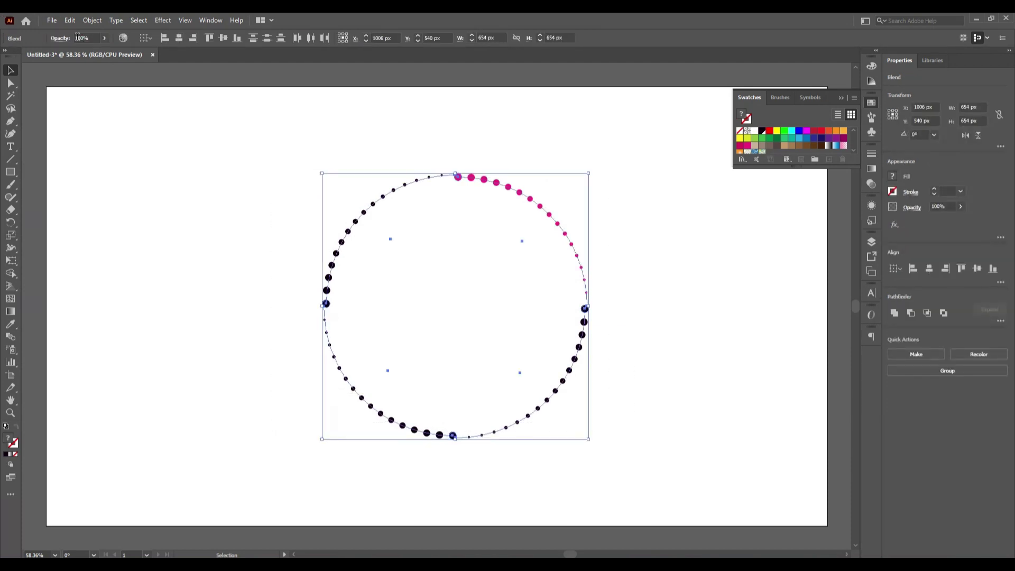
{"action": "left_click", "coordinate": [92, 20]}
{"action": "left_click", "coordinate": [134, 146]}
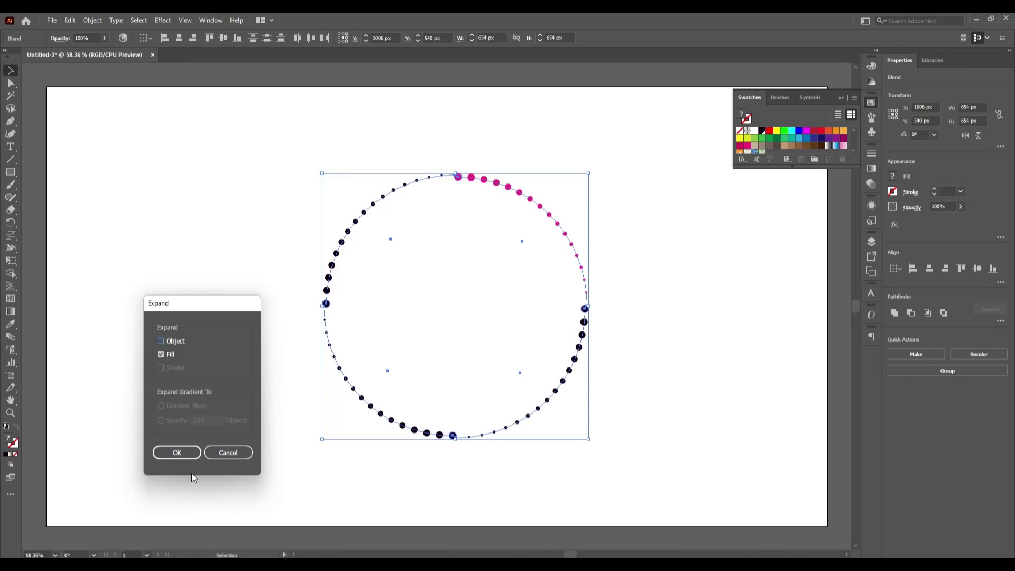
{"action": "left_click", "coordinate": [185, 454]}
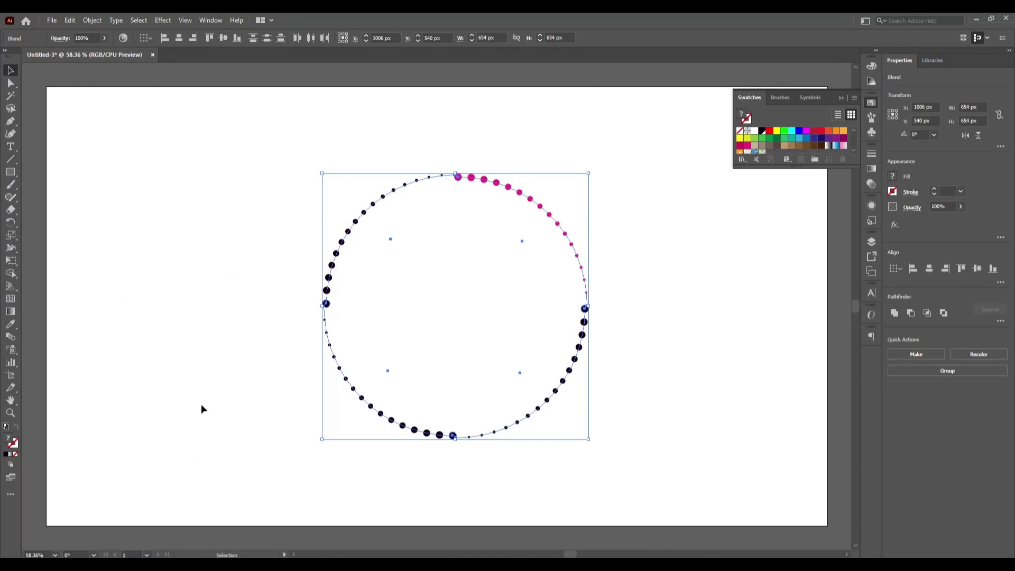
{"action": "left_click", "coordinate": [213, 342]}
{"action": "left_click", "coordinate": [512, 195]}
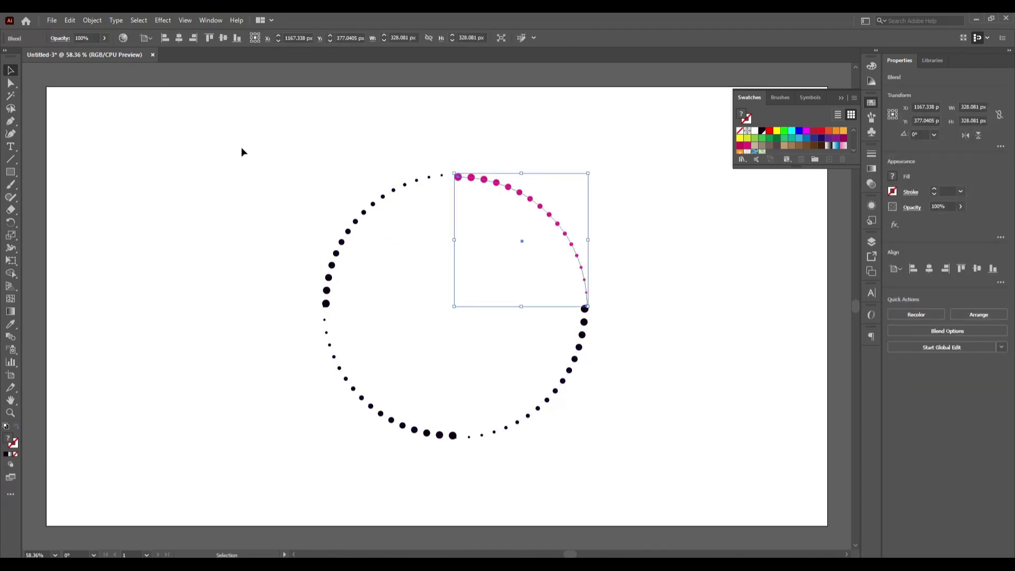
{"action": "left_click_drag", "start_coordinate": [254, 140], "coordinate": [609, 445]}
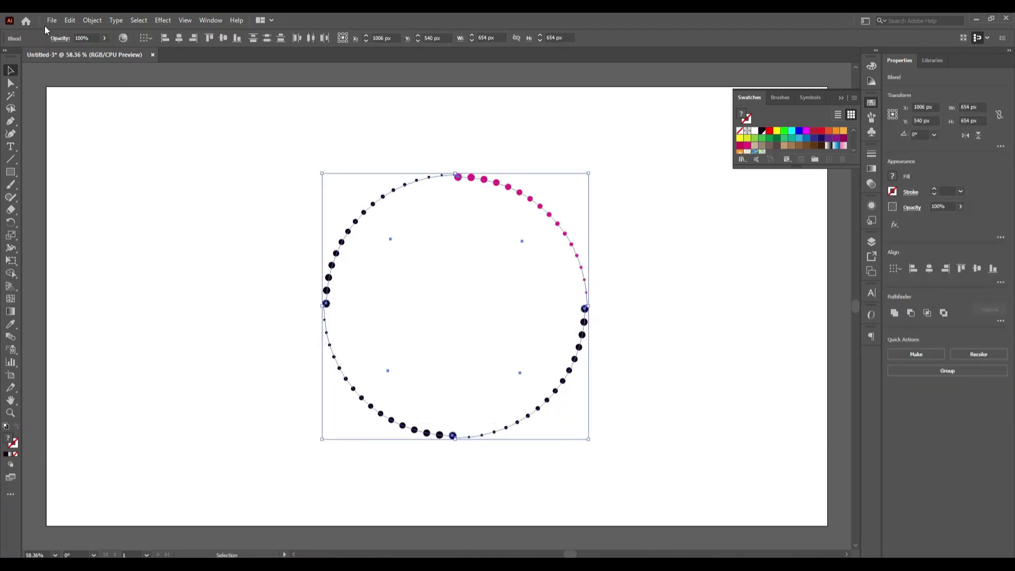
{"action": "left_click", "coordinate": [90, 24]}
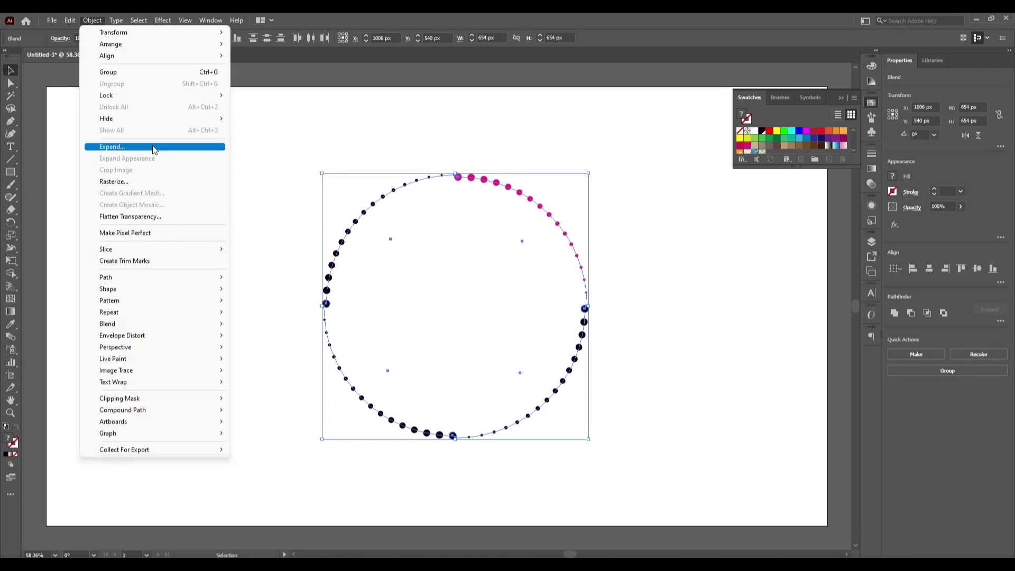
{"action": "left_click", "coordinate": [217, 145]}
{"action": "left_click", "coordinate": [180, 453]}
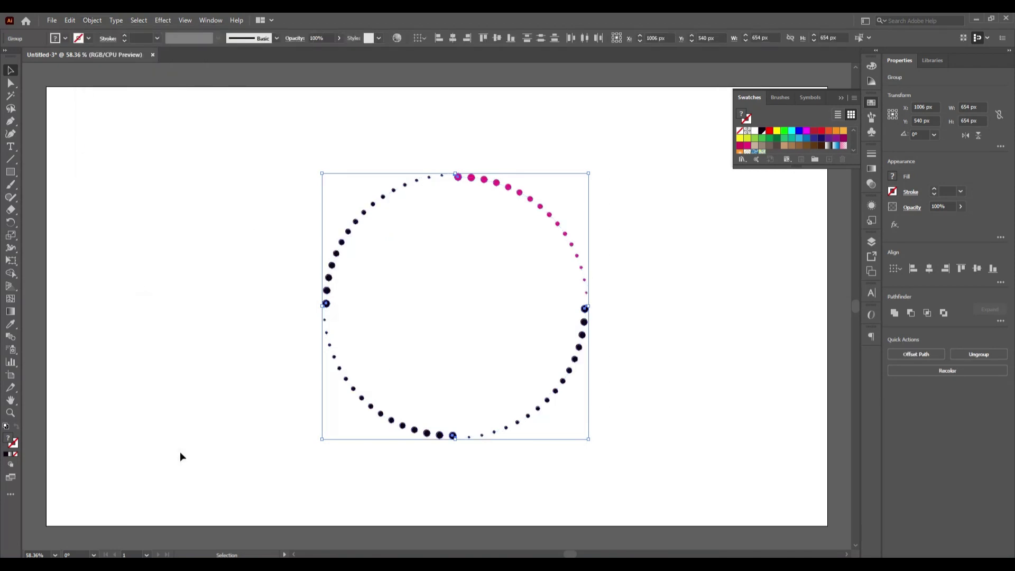
{"action": "left_click", "coordinate": [188, 286]}
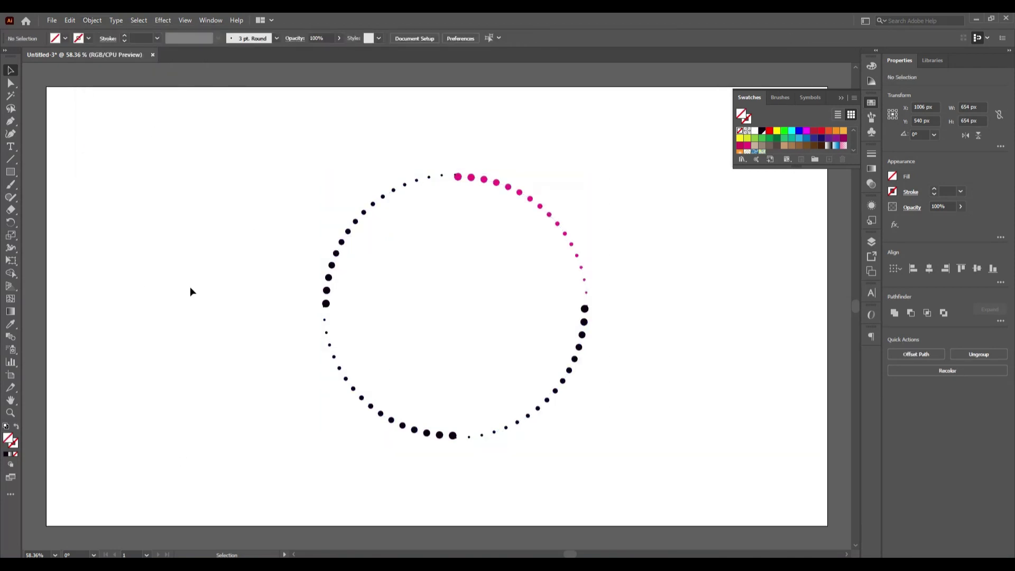
Save the magenta quarter's colour as a new swatch.
{"action": "left_click", "coordinate": [520, 197]}
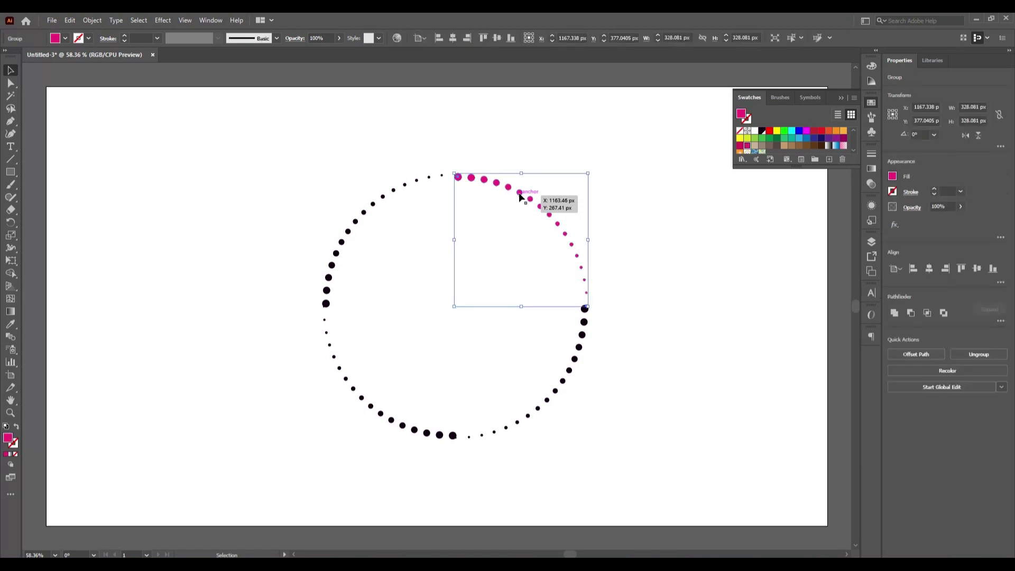
{"action": "left_click", "coordinate": [832, 160]}
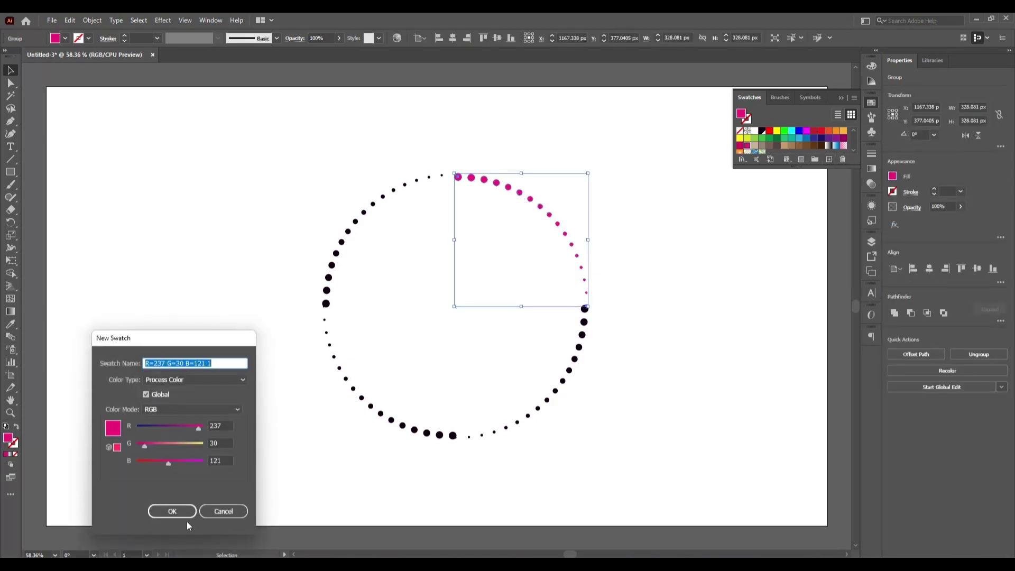
{"action": "left_click", "coordinate": [177, 515]}
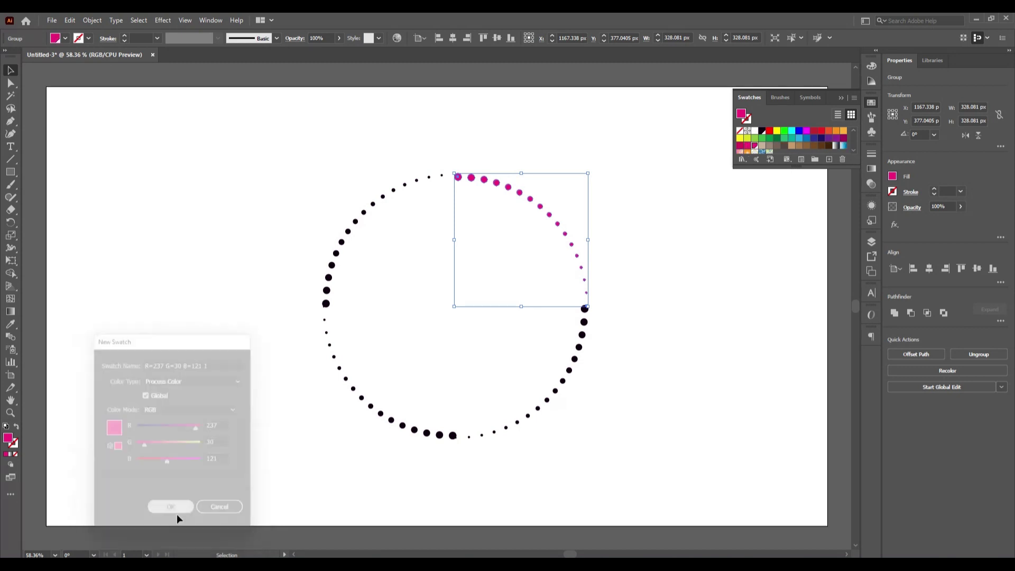
{"action": "left_click", "coordinate": [737, 380]}
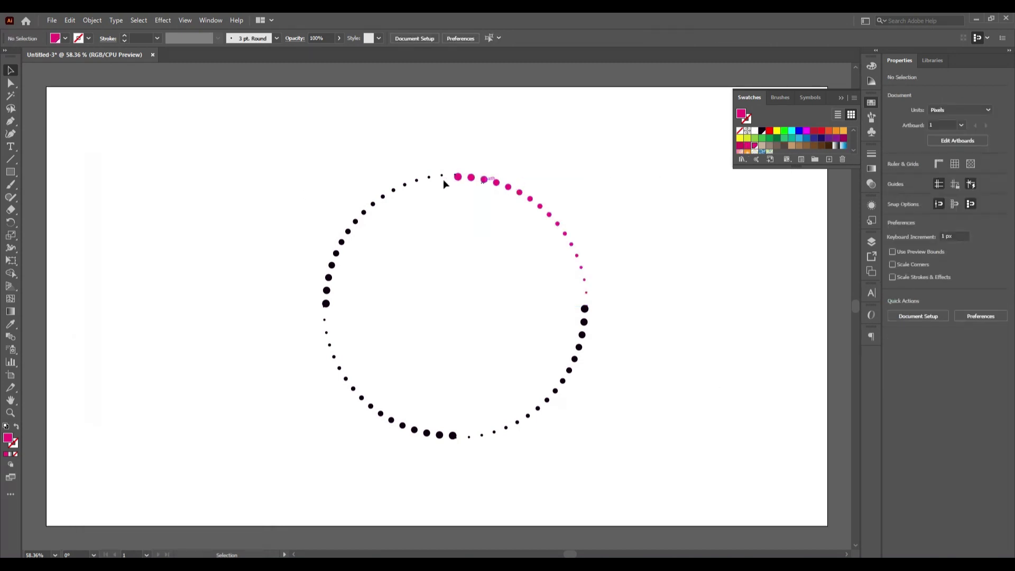
Send the top-left quarter of dots one step backward.
{"action": "left_click_drag", "start_coordinate": [386, 239], "coordinate": [389, 240]}
{"action": "right_click", "coordinate": [384, 234]}
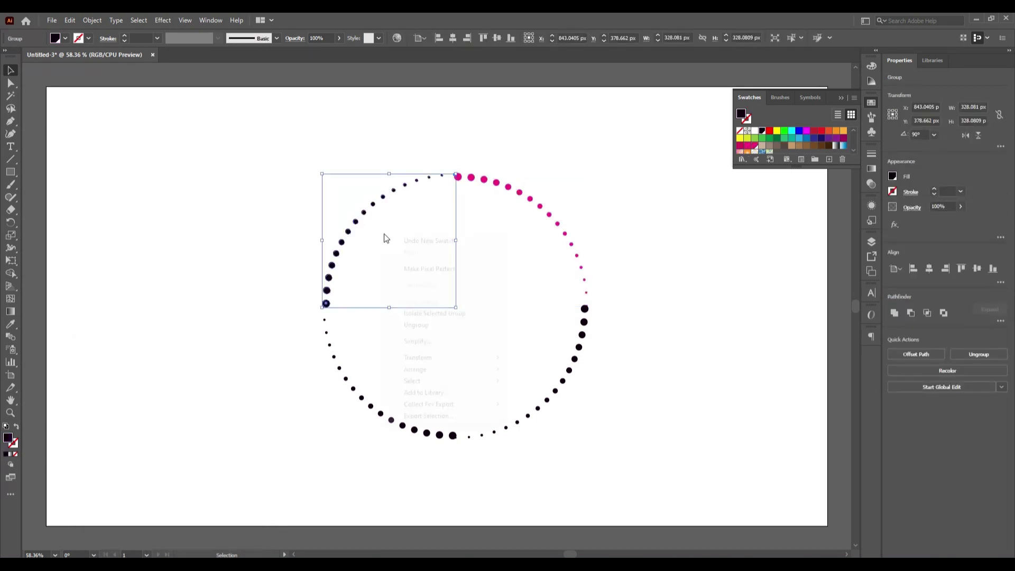
{"action": "mouse_move", "coordinate": [414, 370]}
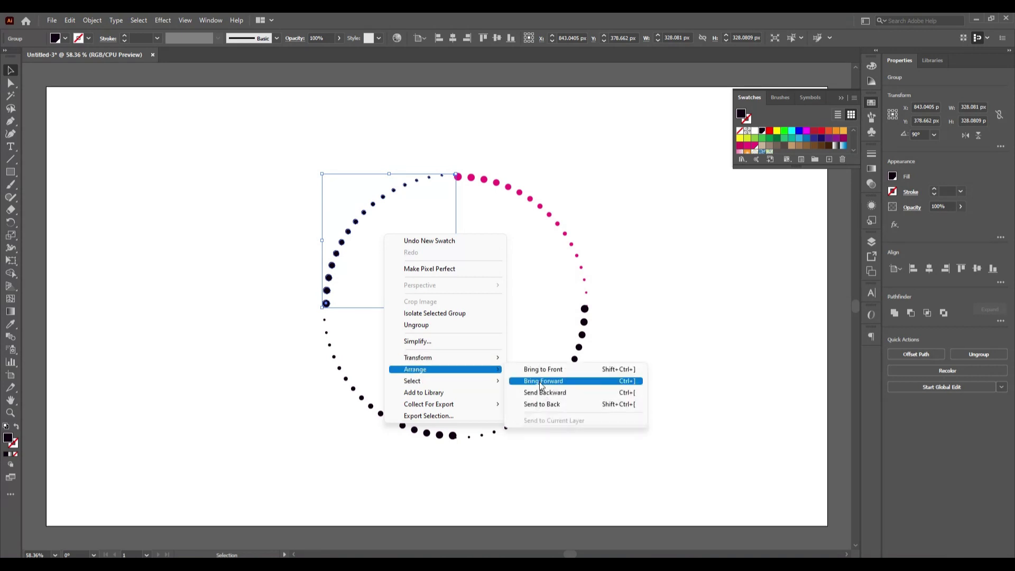
{"action": "left_click", "coordinate": [566, 397]}
{"action": "left_click", "coordinate": [669, 318]}
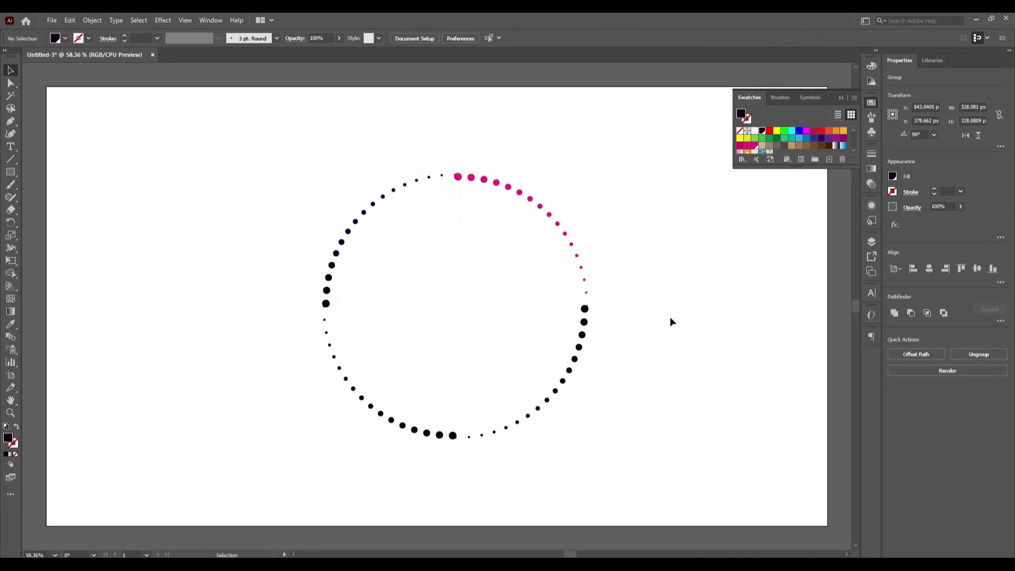
Recolour the top-left quarter light blue and save that blue as a new swatch.
{"action": "left_click", "coordinate": [407, 187]}
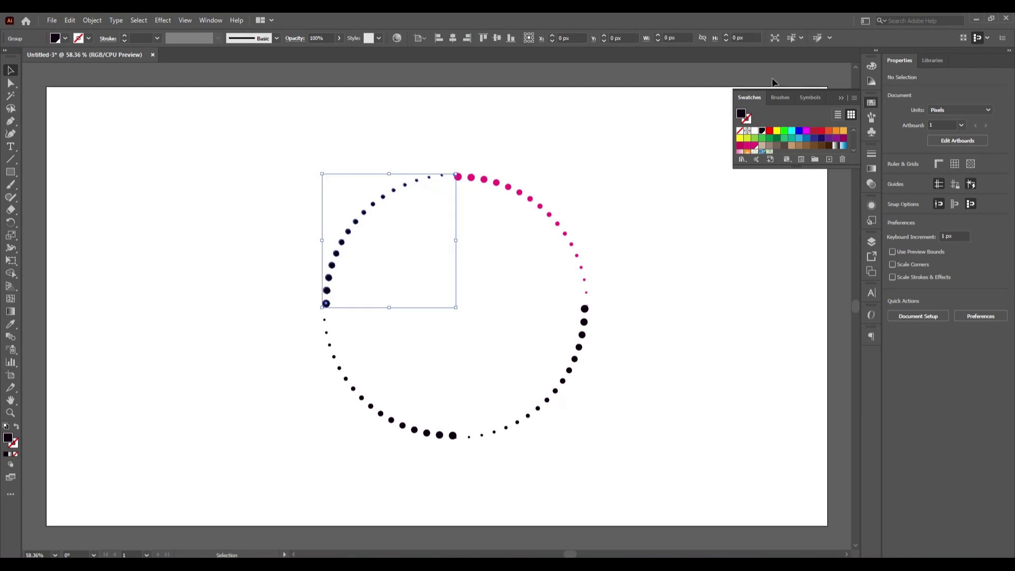
{"action": "left_click", "coordinate": [799, 138]}
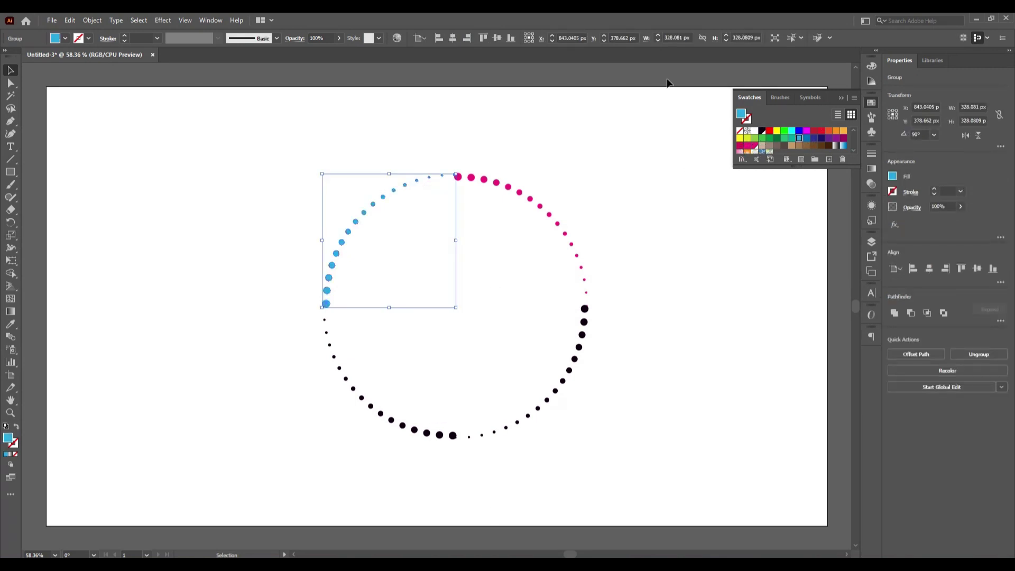
{"action": "left_click", "coordinate": [829, 159]}
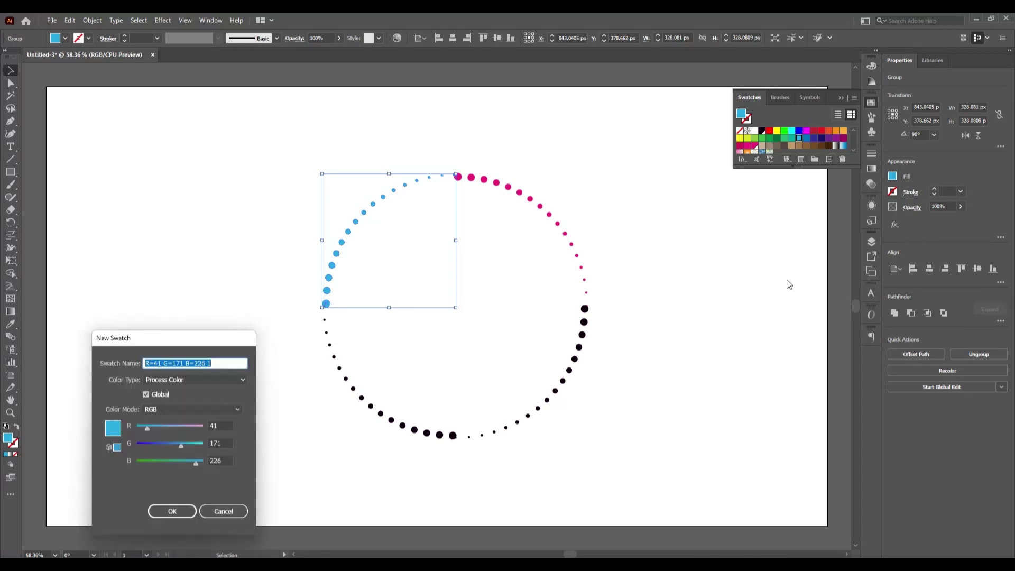
{"action": "left_click", "coordinate": [165, 512]}
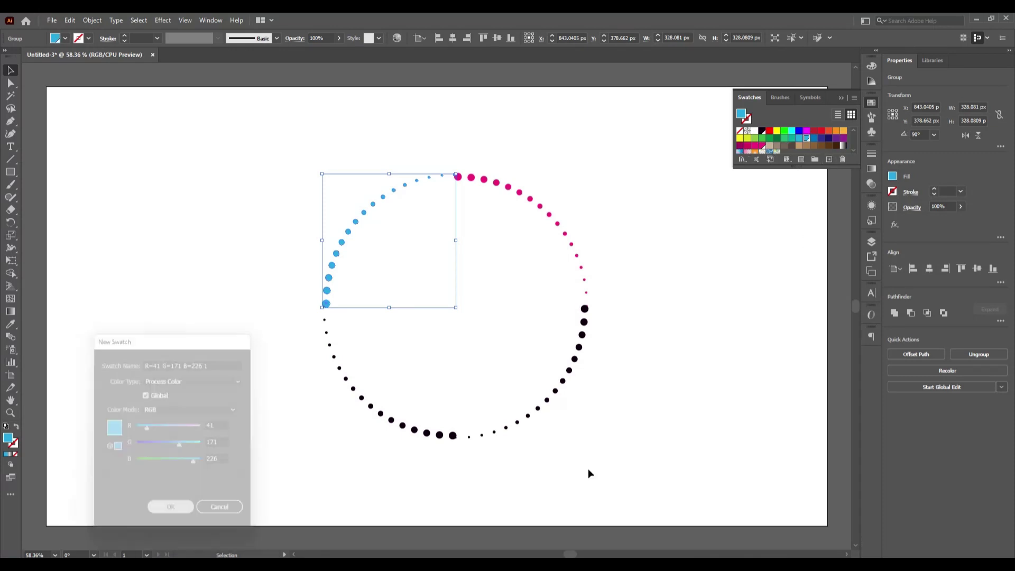
{"action": "left_click", "coordinate": [693, 409]}
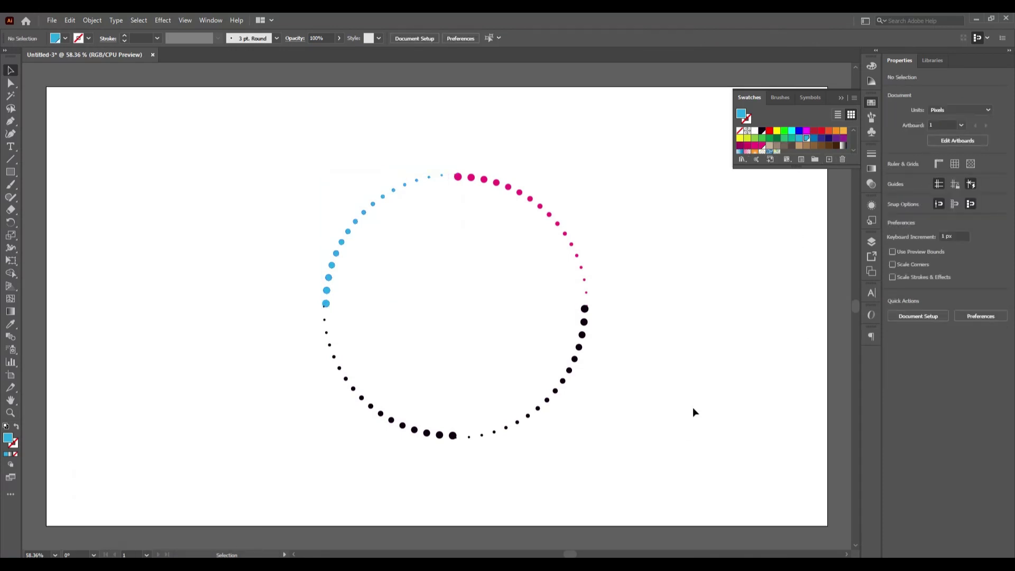
Send the bottom-left quarter of dots to the back.
{"action": "left_click", "coordinate": [415, 434]}
{"action": "right_click", "coordinate": [415, 435]}
{"action": "mouse_move", "coordinate": [474, 378]}
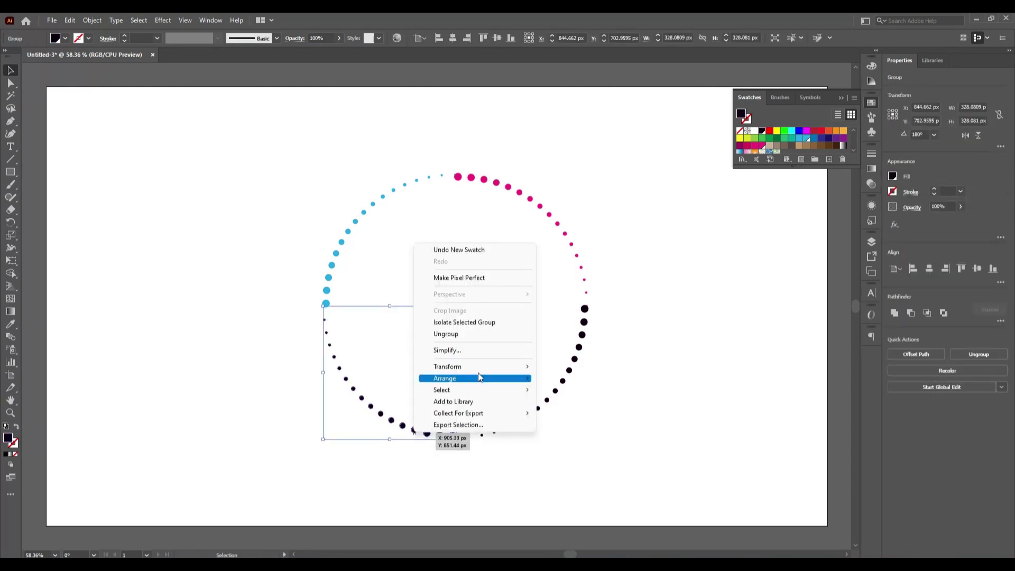
{"action": "left_click", "coordinate": [595, 417]}
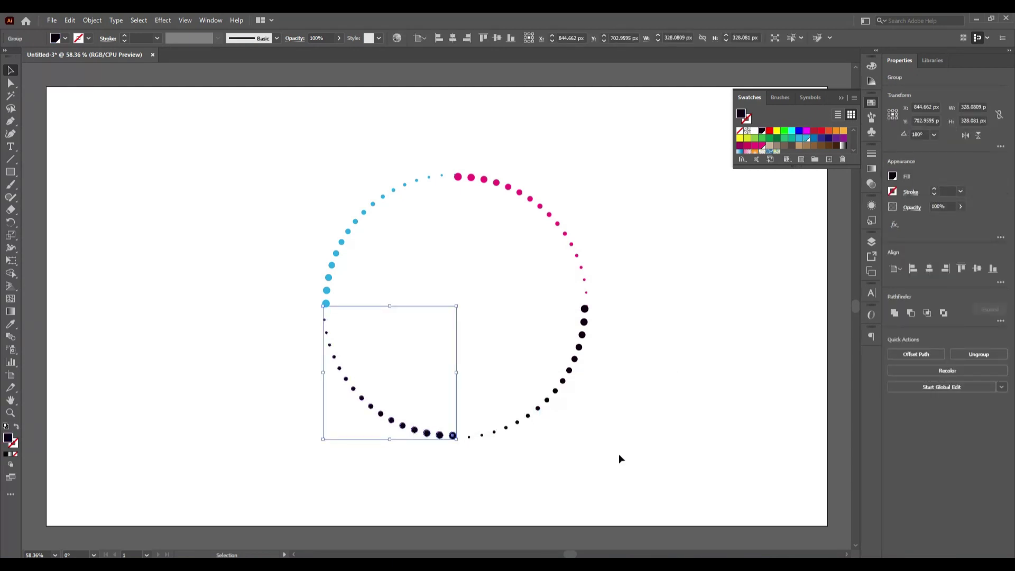
{"action": "left_click", "coordinate": [328, 421]}
Recolour the bottom-left quarter yellow-green and save it as a new swatch.
{"action": "left_click", "coordinate": [381, 414]}
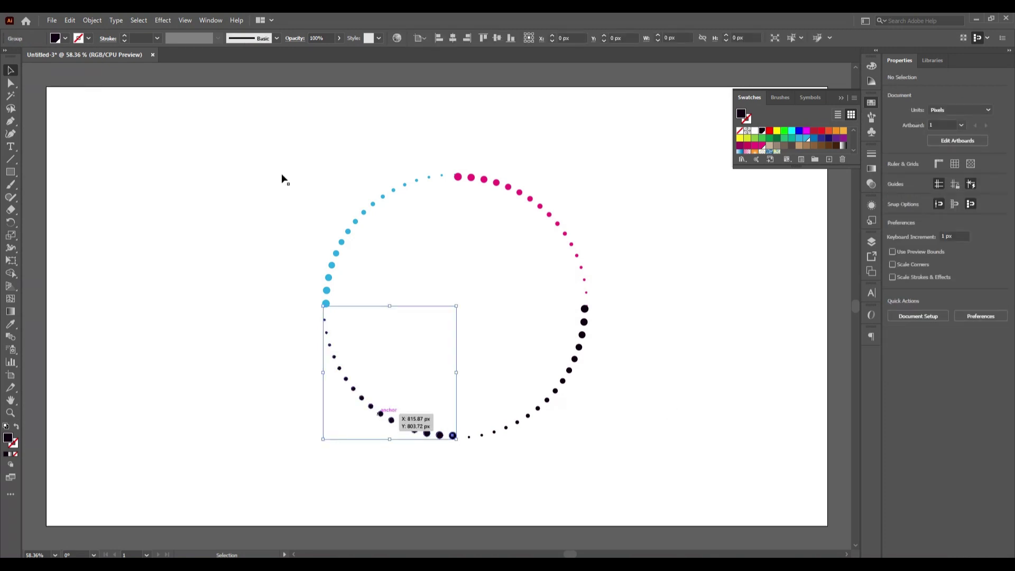
{"action": "left_click", "coordinate": [748, 138]}
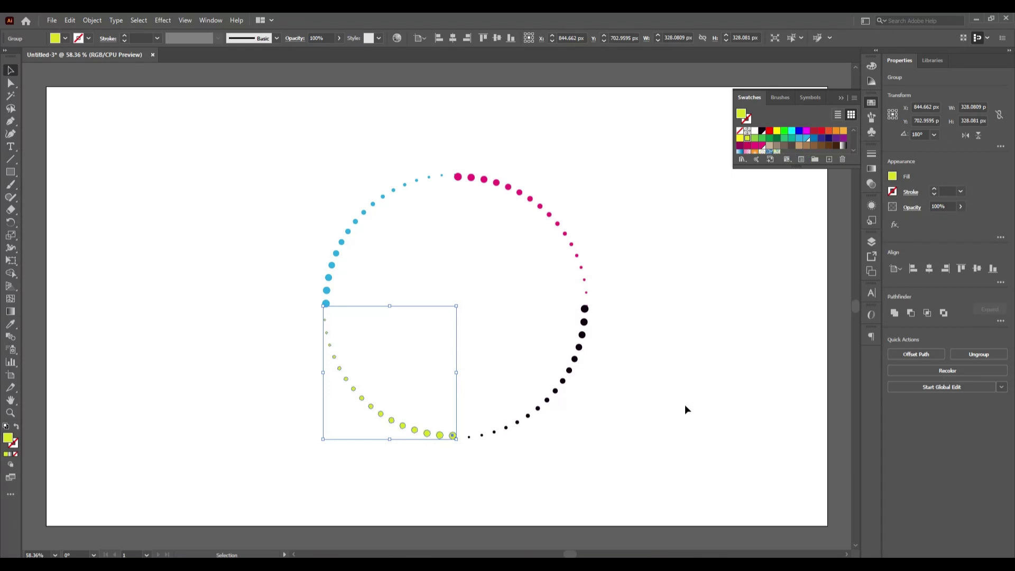
{"action": "left_click", "coordinate": [685, 410]}
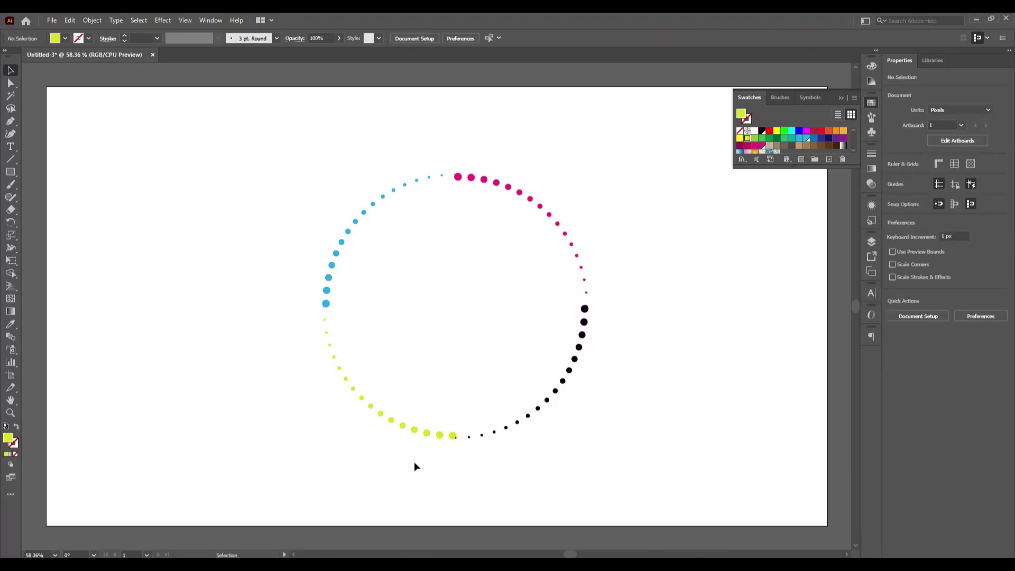
{"action": "left_click", "coordinate": [405, 431]}
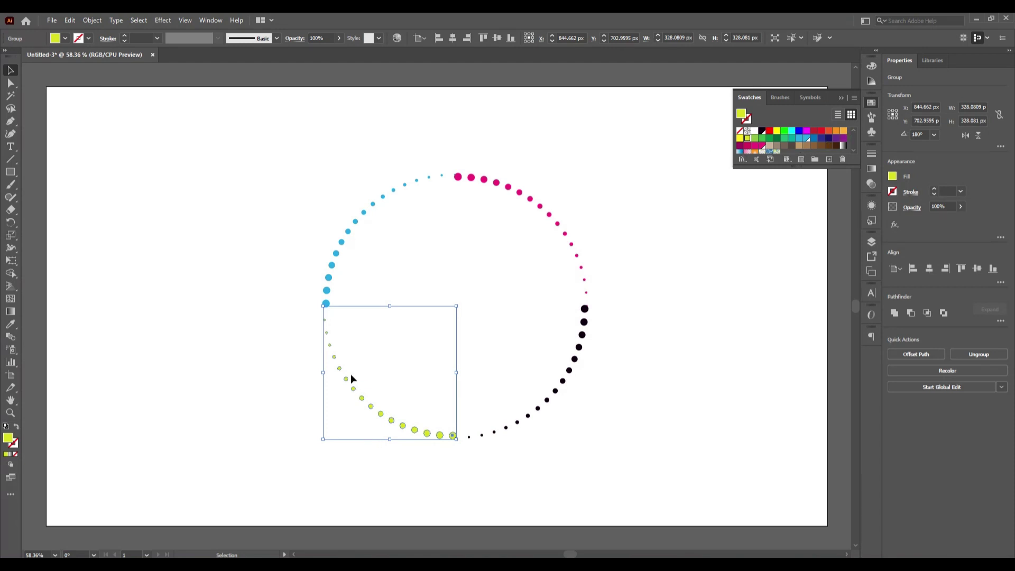
{"action": "left_click", "coordinate": [830, 159]}
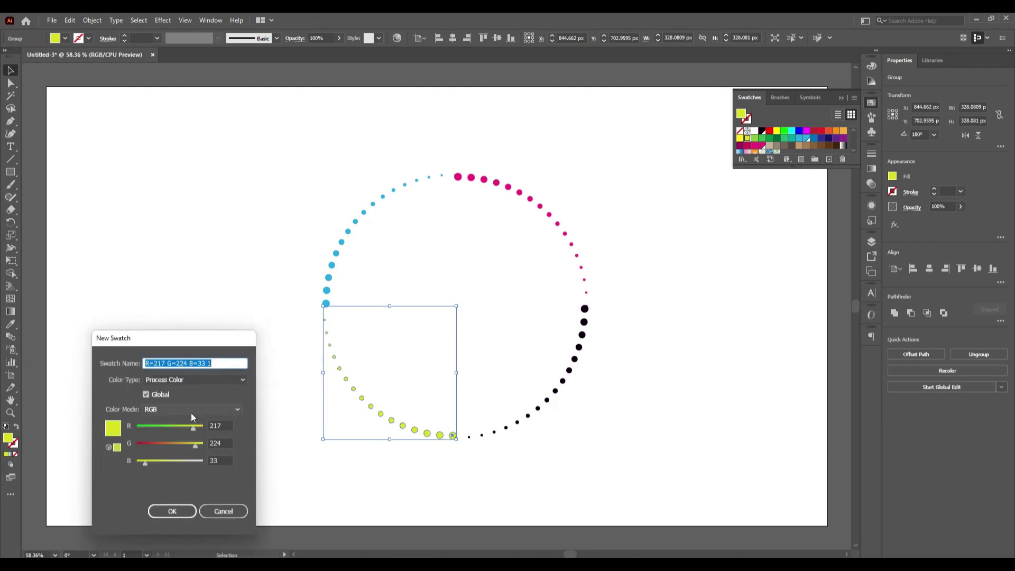
{"action": "left_click", "coordinate": [177, 510]}
{"action": "left_click", "coordinate": [222, 390]}
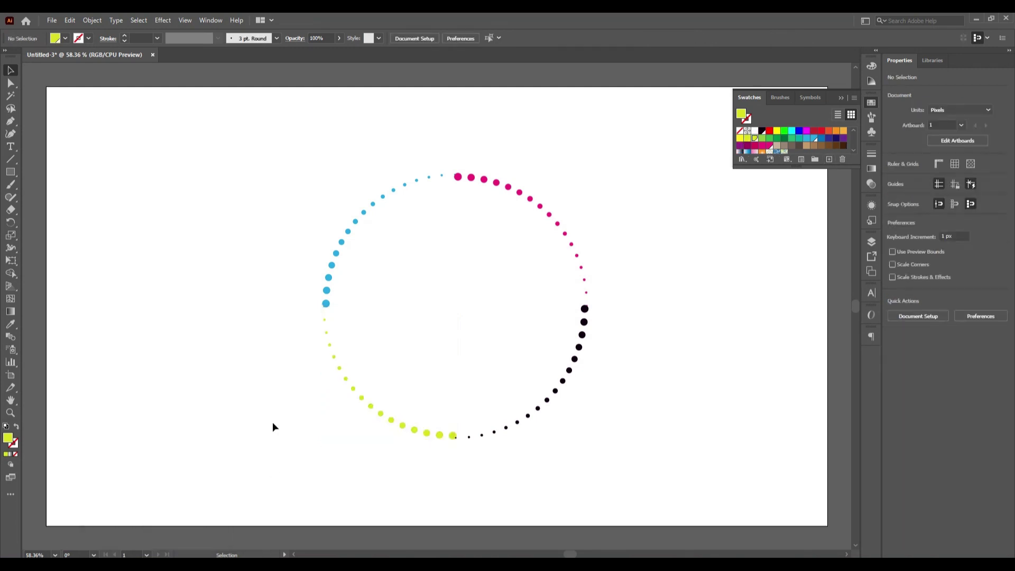
Send the bottom-right quarter of dots to the back.
{"action": "left_click", "coordinate": [554, 394]}
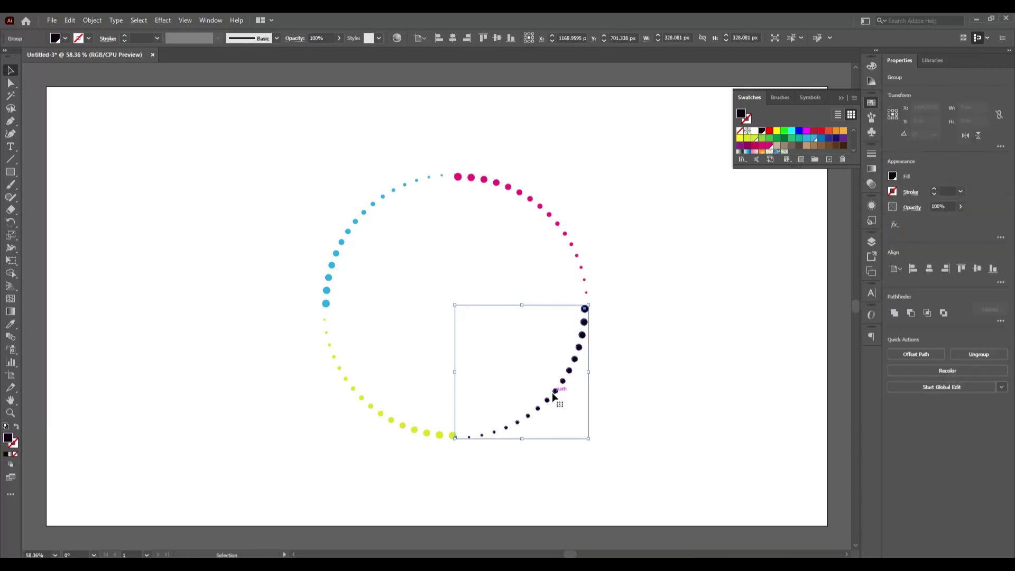
{"action": "right_click", "coordinate": [553, 396]}
{"action": "mouse_move", "coordinate": [613, 339]}
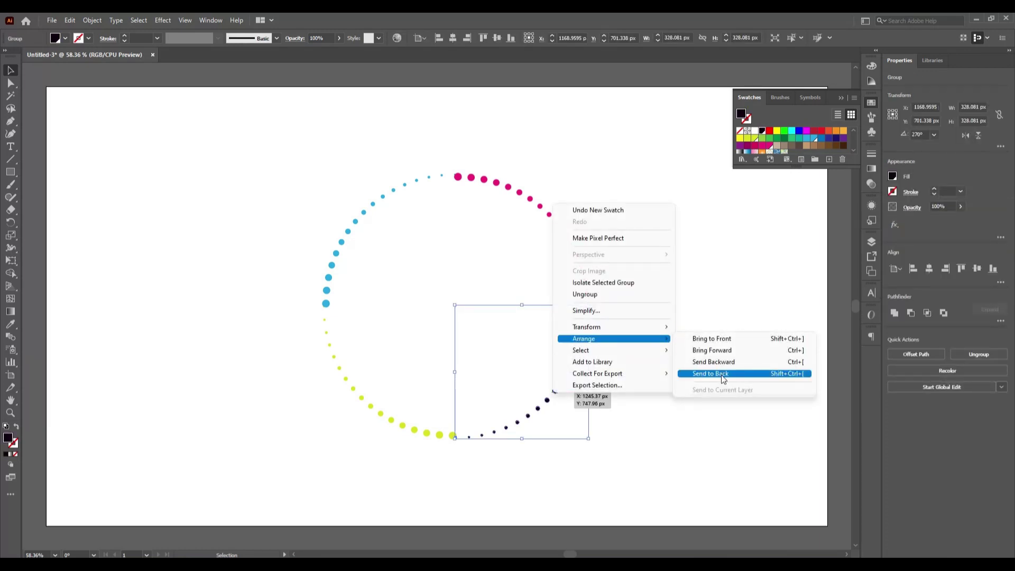
{"action": "left_click", "coordinate": [721, 375]}
{"action": "left_click", "coordinate": [693, 436]}
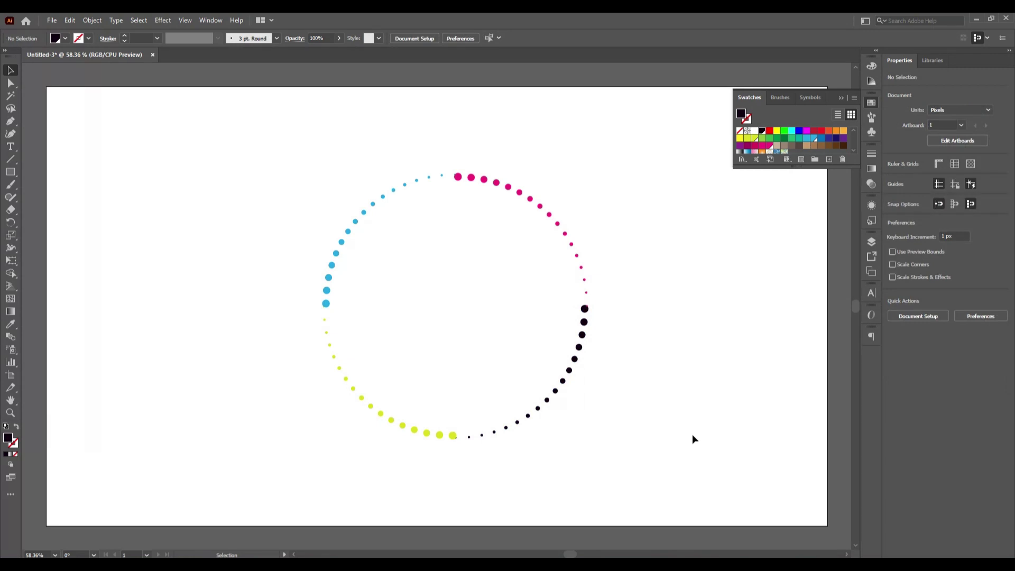
Recolour the bottom-right quarter green and save it as a new swatch.
{"action": "left_click", "coordinate": [472, 435]}
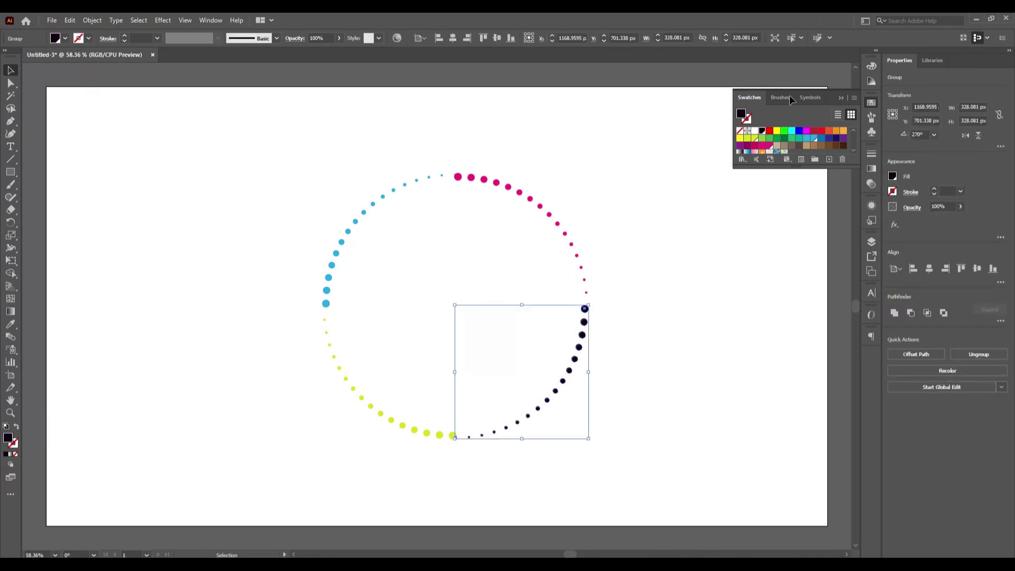
{"action": "left_click", "coordinate": [771, 139]}
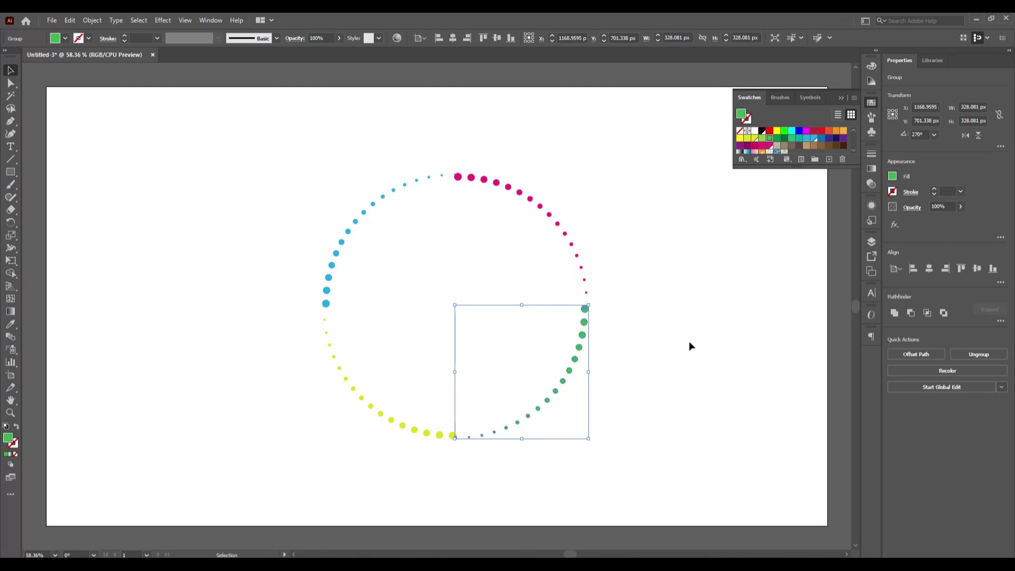
{"action": "left_click", "coordinate": [829, 159]}
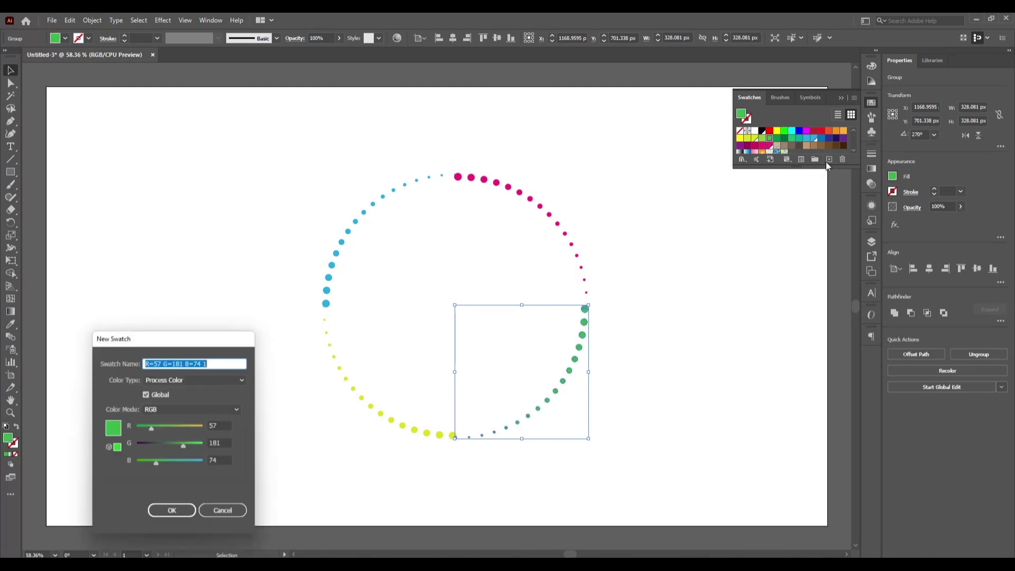
{"action": "left_click", "coordinate": [170, 508]}
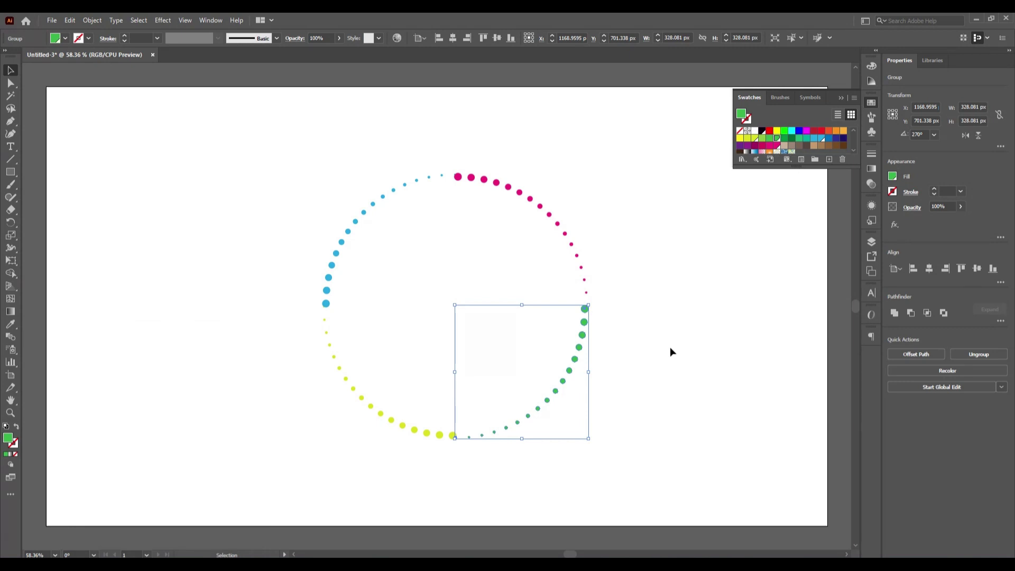
Group the four coloured dot quarters and enlarge the ring to 792 px square.
{"action": "left_click", "coordinate": [670, 347]}
{"action": "left_click_drag", "start_coordinate": [269, 132], "coordinate": [650, 456]}
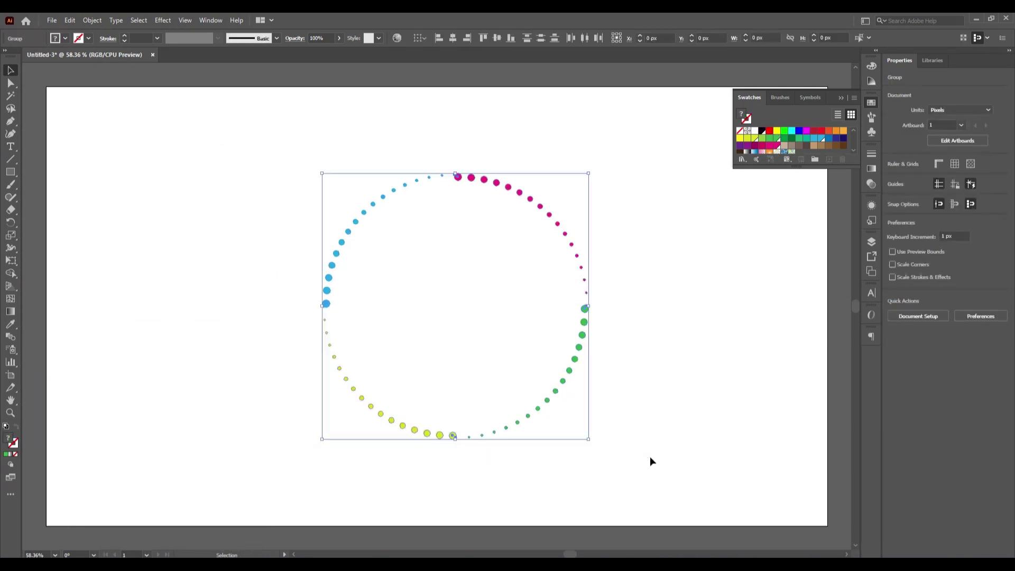
{"action": "right_click", "coordinate": [411, 228]}
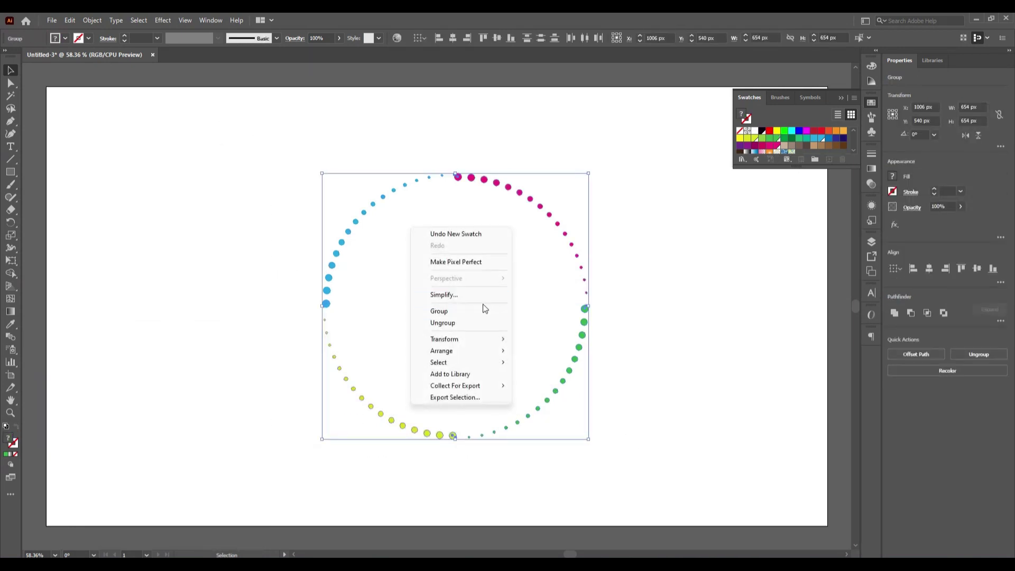
{"action": "left_click", "coordinate": [482, 311]}
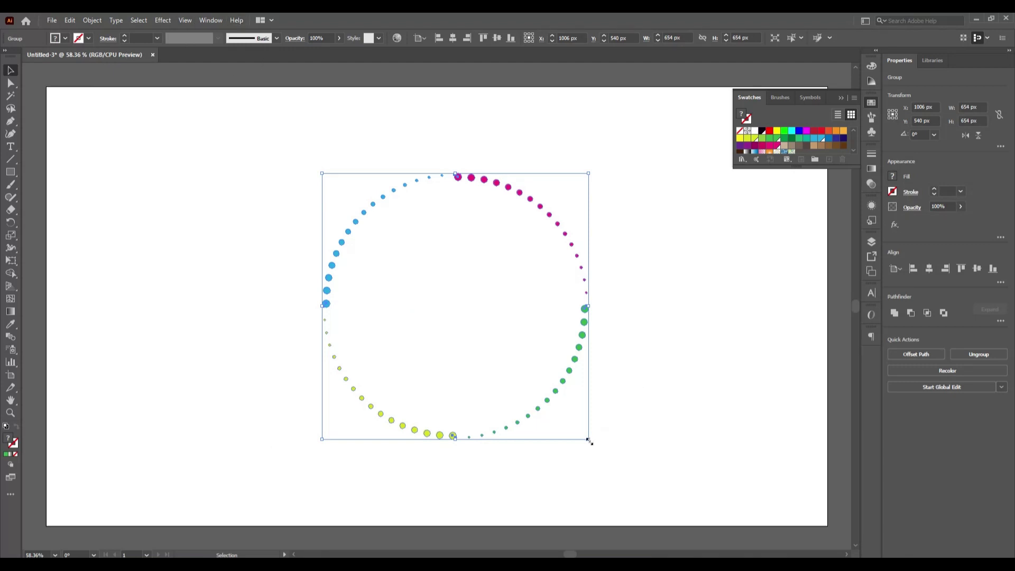
{"action": "left_click_drag", "start_coordinate": [589, 440], "coordinate": [616, 466]}
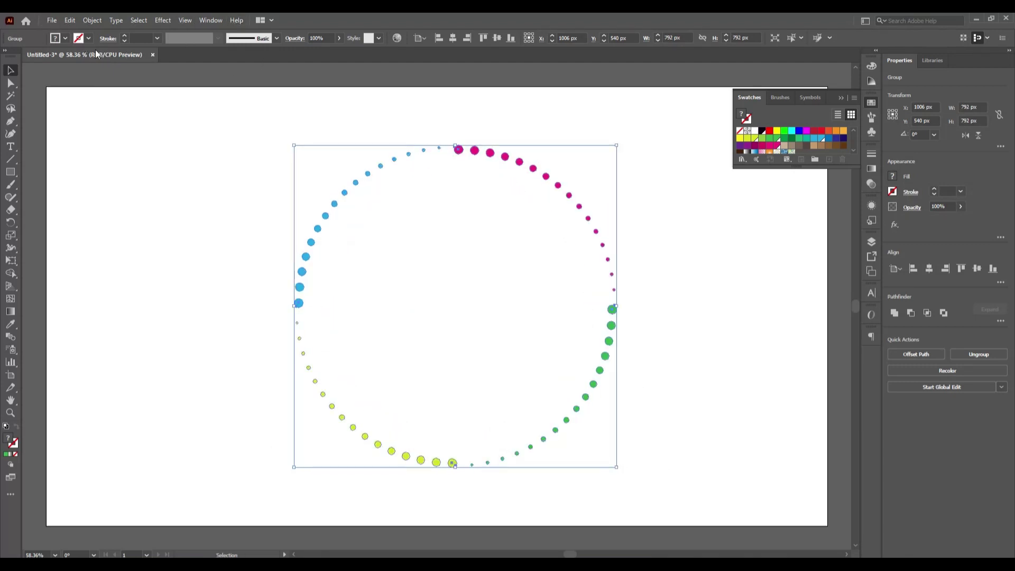
{"action": "left_click", "coordinate": [163, 20]}
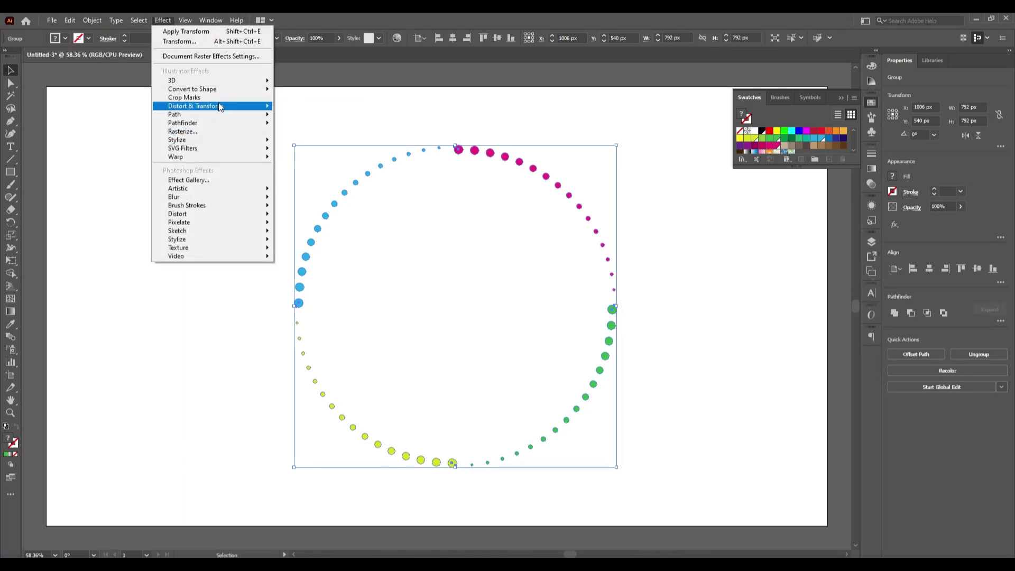
In the Transform effect, set horizontal and vertical scale to 93%.
{"action": "mouse_move", "coordinate": [194, 106]}
{"action": "left_click", "coordinate": [332, 143]}
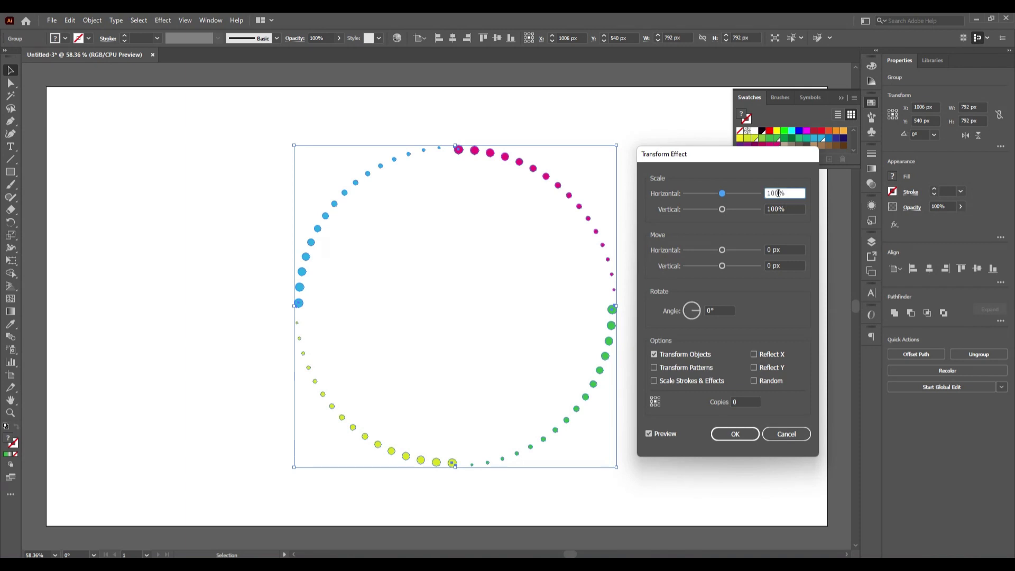
{"action": "key", "text": "Down"}
{"action": "key", "text": "Down"}
{"action": "key", "text": "Down"}
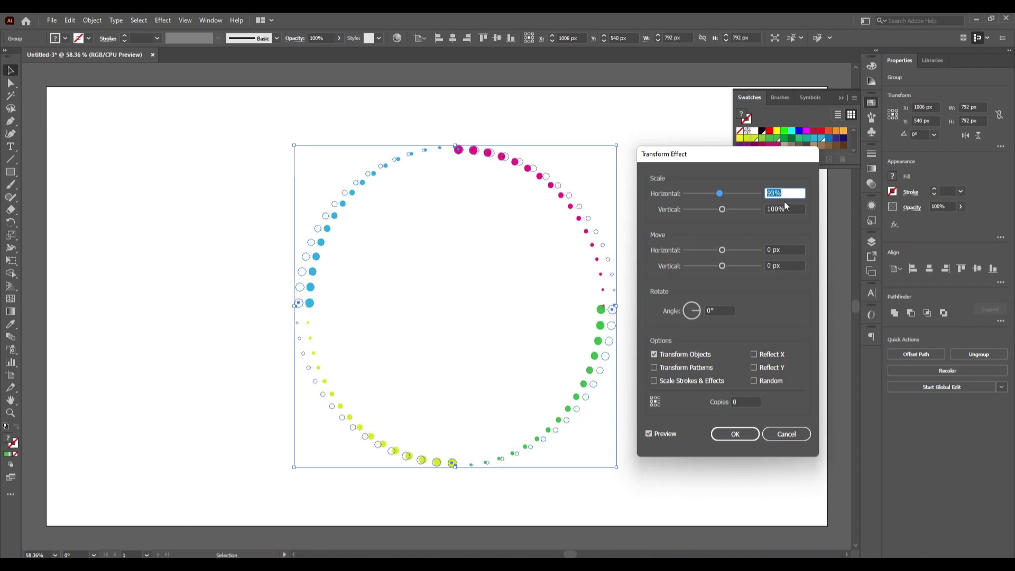
{"action": "left_click", "coordinate": [781, 208]}
{"action": "key", "text": "Down"}
{"action": "key", "text": "Down"}
{"action": "key", "text": "Down"}
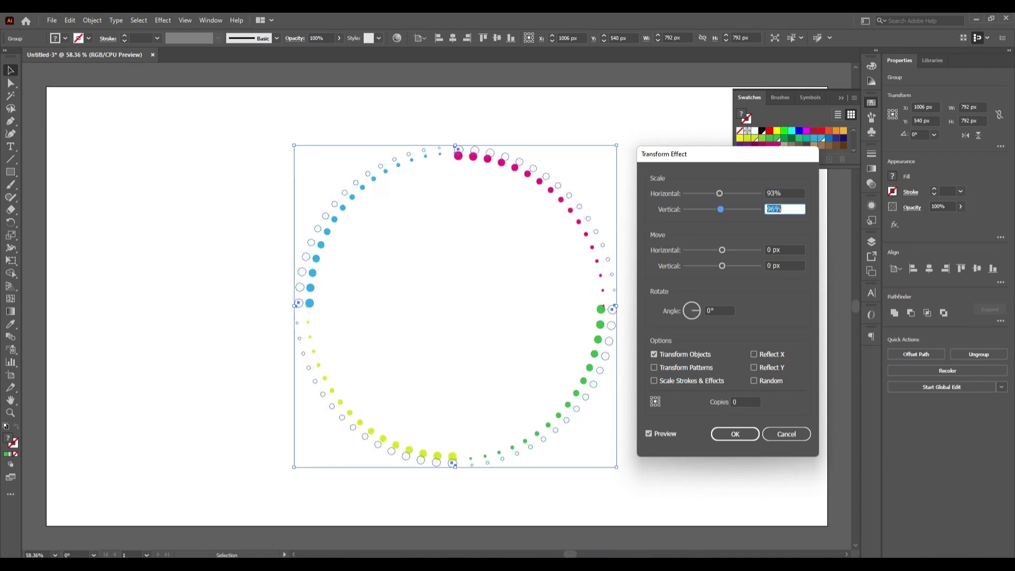
{"action": "key", "text": "Down"}
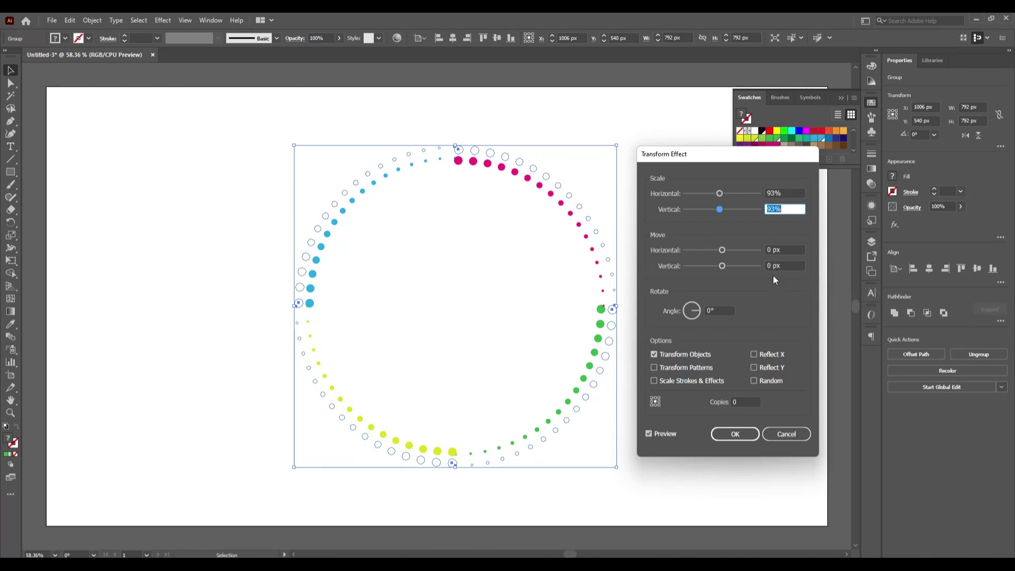
Raise the Transform effect's copies to 50 so rings fill toward the centre.
{"action": "left_click", "coordinate": [746, 402]}
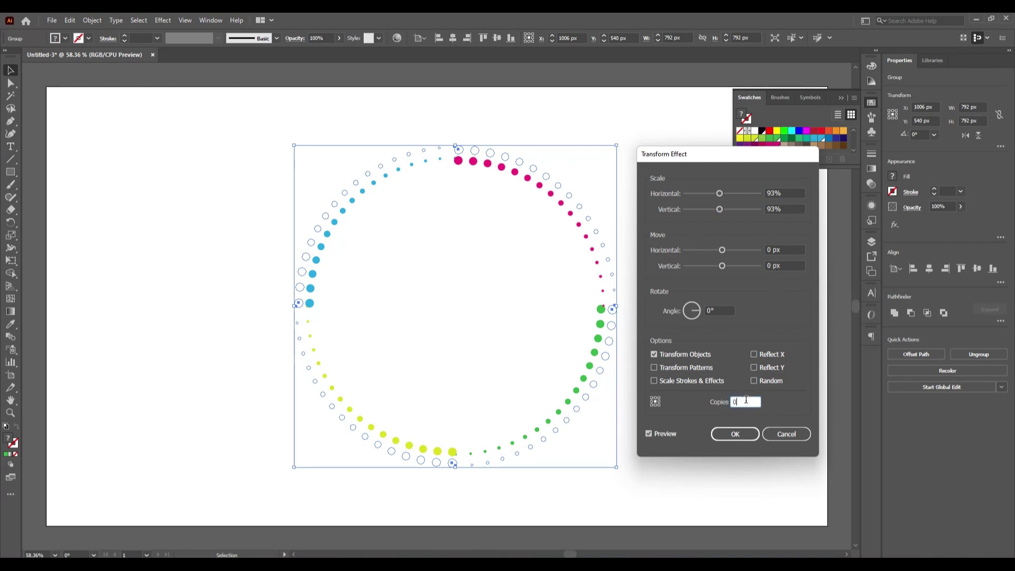
{"action": "key", "text": "Up"}
{"action": "key", "text": "Up"}
{"action": "key", "text": "Up"}
{"action": "key", "text": "Up"}
{"action": "key", "text": "Up"}
{"action": "key", "text": "Up"}
{"action": "key", "text": "Up"}
{"action": "key", "text": "Up"}
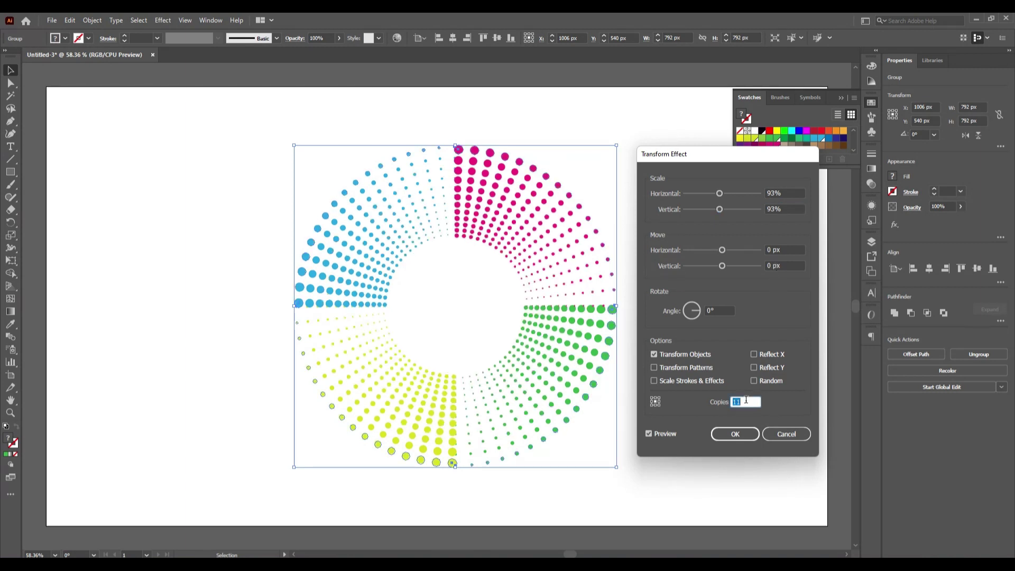
{"action": "key", "text": "Up"}
{"action": "key", "text": "Up"}
{"action": "key", "text": "Up"}
{"action": "key", "text": "Up"}
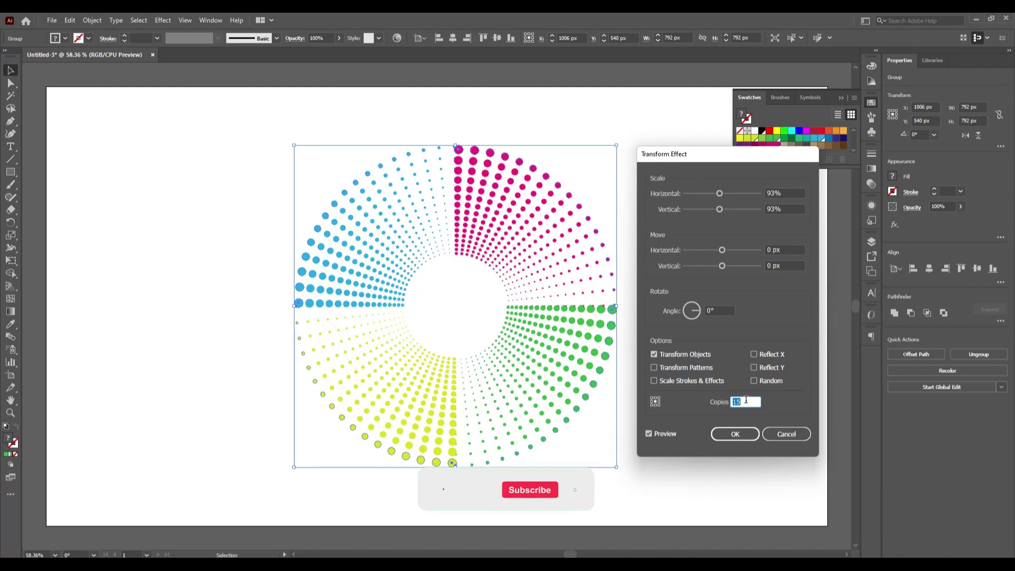
{"action": "key", "text": "Up"}
{"action": "key", "text": "Up"}
{"action": "key", "text": "Up"}
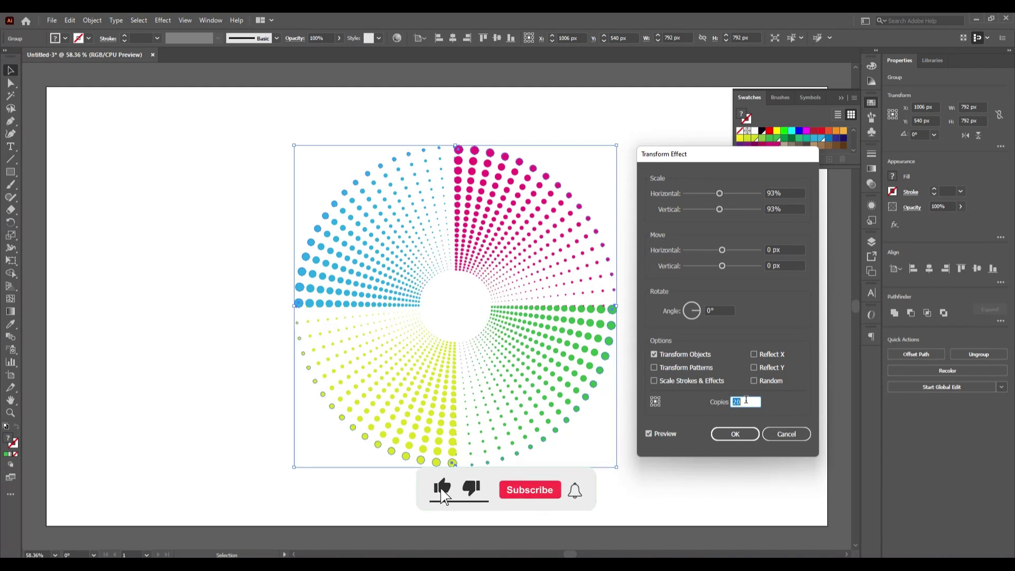
{"action": "key", "text": "Up"}
{"action": "key", "text": "Up"}
{"action": "key", "text": "Up"}
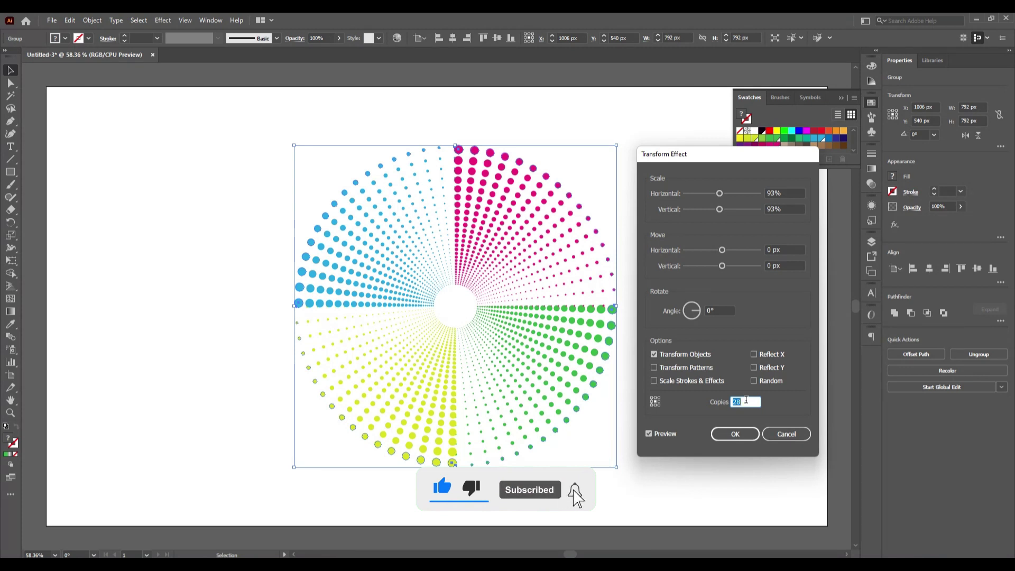
{"action": "key", "text": "Up"}
{"action": "key", "text": "Up"}
{"action": "key", "text": "Up"}
{"action": "key", "text": "Up"}
{"action": "key", "text": "Up"}
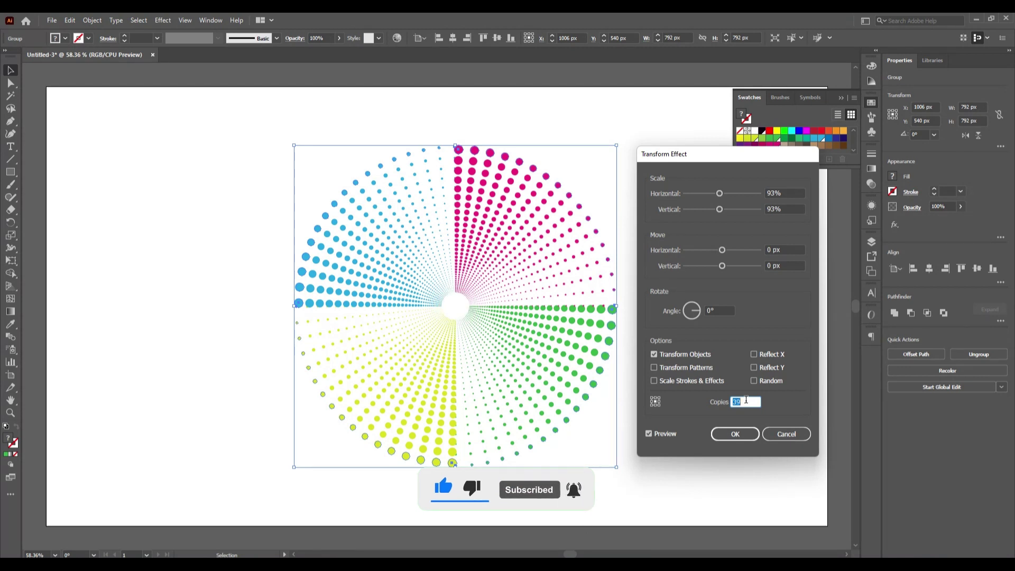
{"action": "key", "text": "Up"}
{"action": "key", "text": "Up"}
{"action": "key", "text": "Up"}
{"action": "key", "text": "Up"}
{"action": "key", "text": "Up"}
{"action": "key", "text": "Up"}
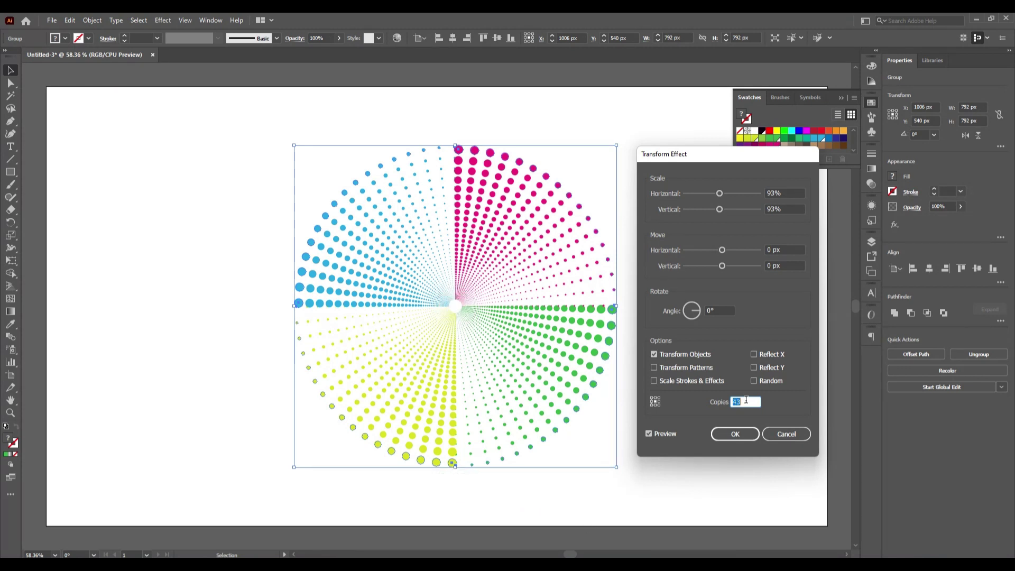
{"action": "key", "text": "Up"}
{"action": "key", "text": "Up"}
{"action": "key", "text": "Up"}
Set -4° rotation per copy, apply the Transform effect, and close the Swatches panel.
{"action": "left_click", "coordinate": [712, 310]}
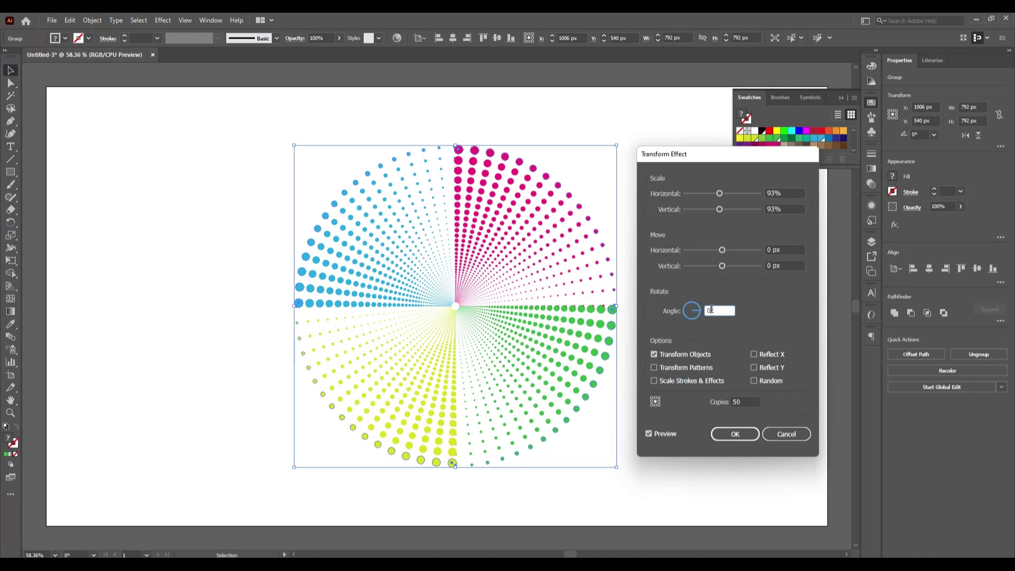
{"action": "key", "text": "Down"}
{"action": "key", "text": "Down"}
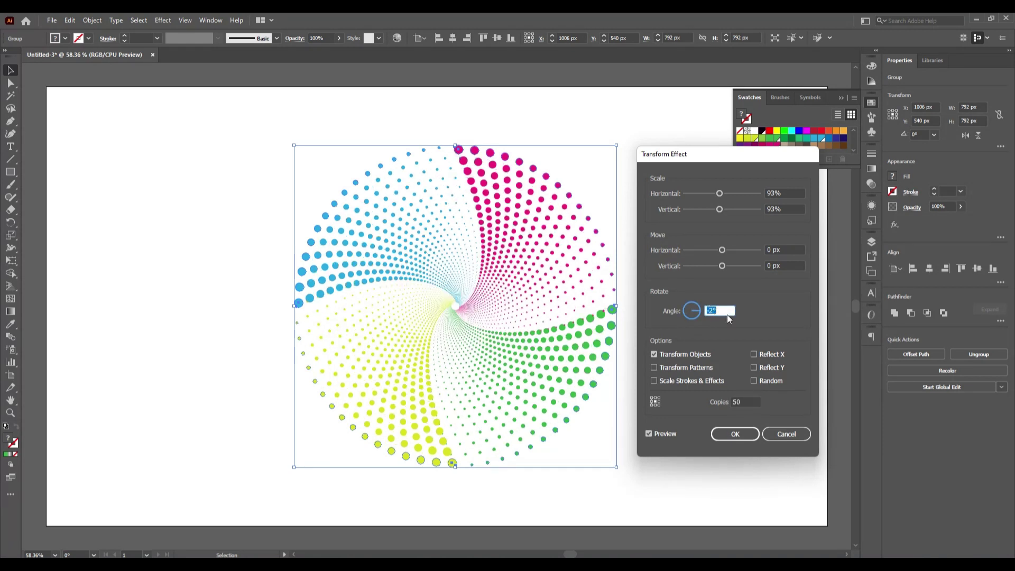
{"action": "key", "text": "Down"}
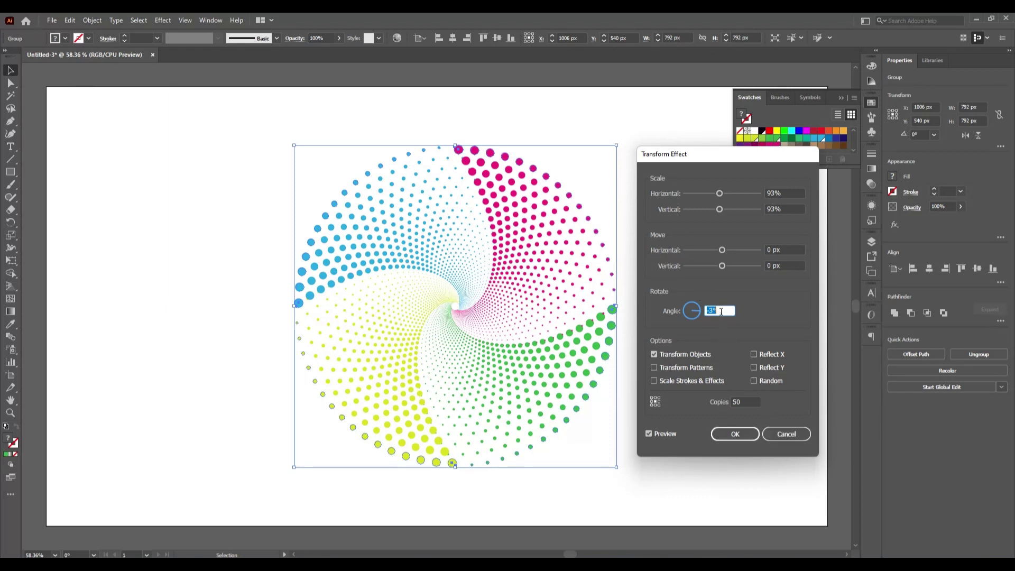
{"action": "key", "text": "Down"}
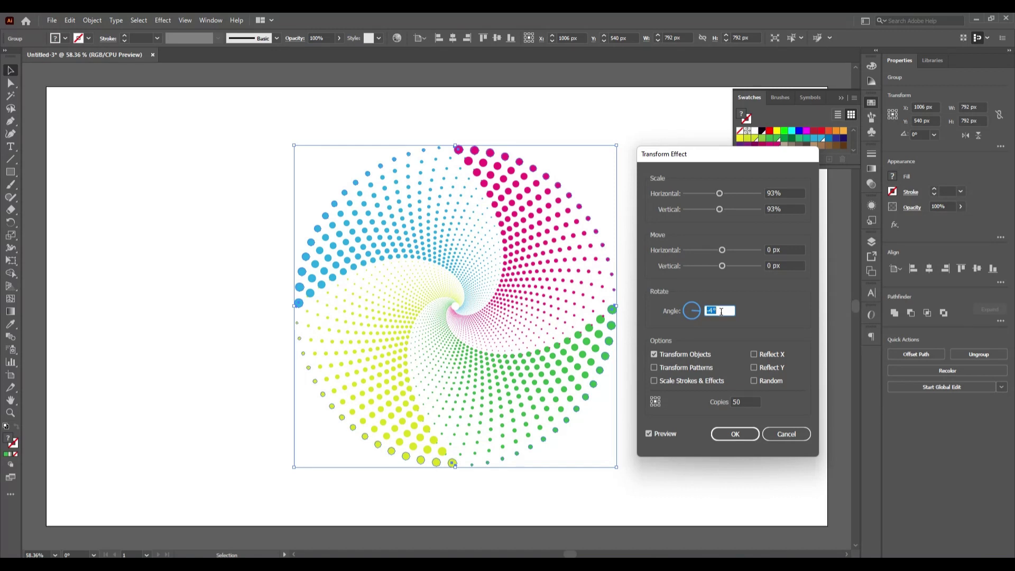
{"action": "left_click", "coordinate": [734, 432]}
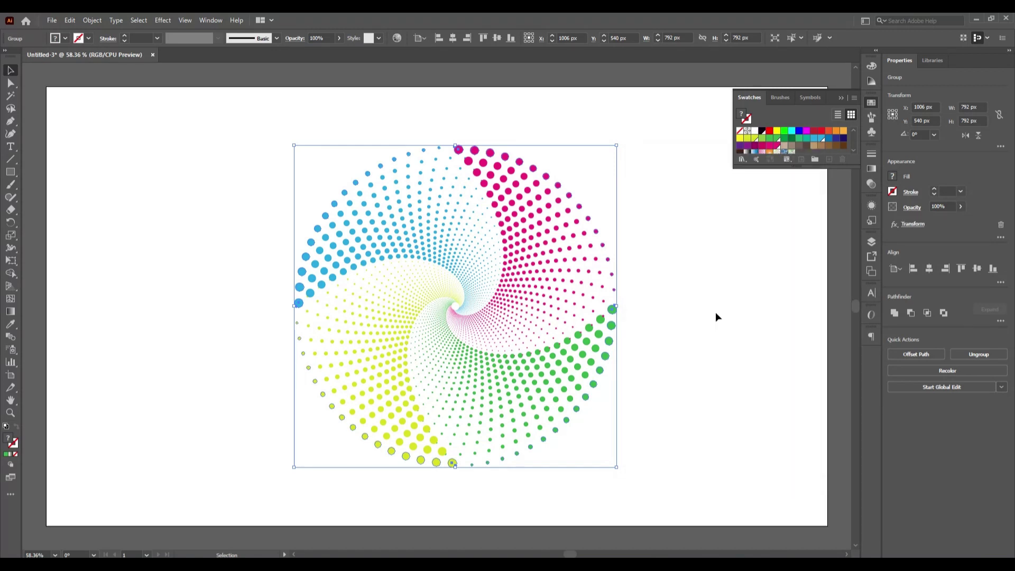
{"action": "left_click", "coordinate": [839, 96]}
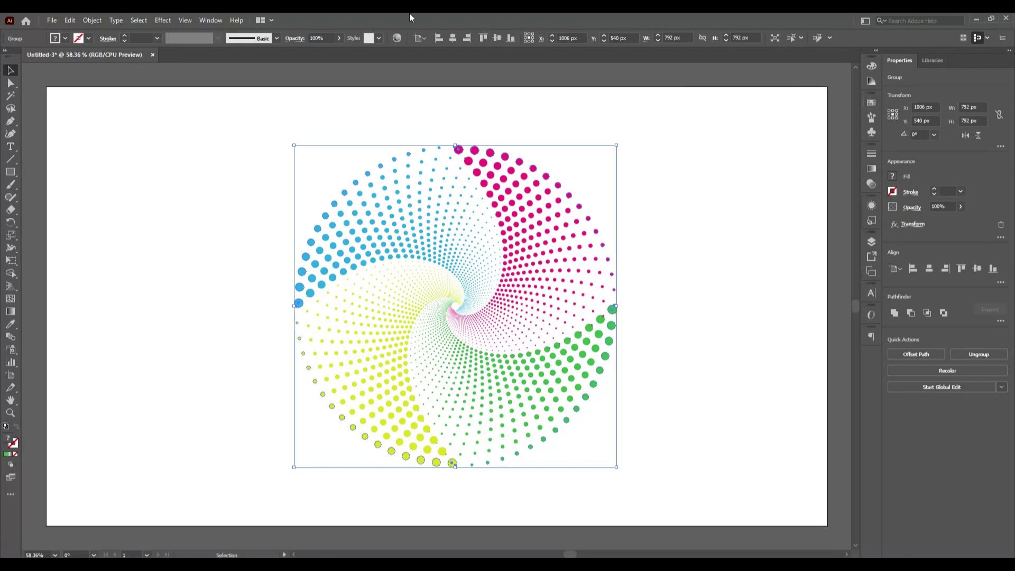
Centre the spiral horizontally on the artboard and set black fill for the Rectangle tool.
{"action": "left_click", "coordinate": [452, 38]}
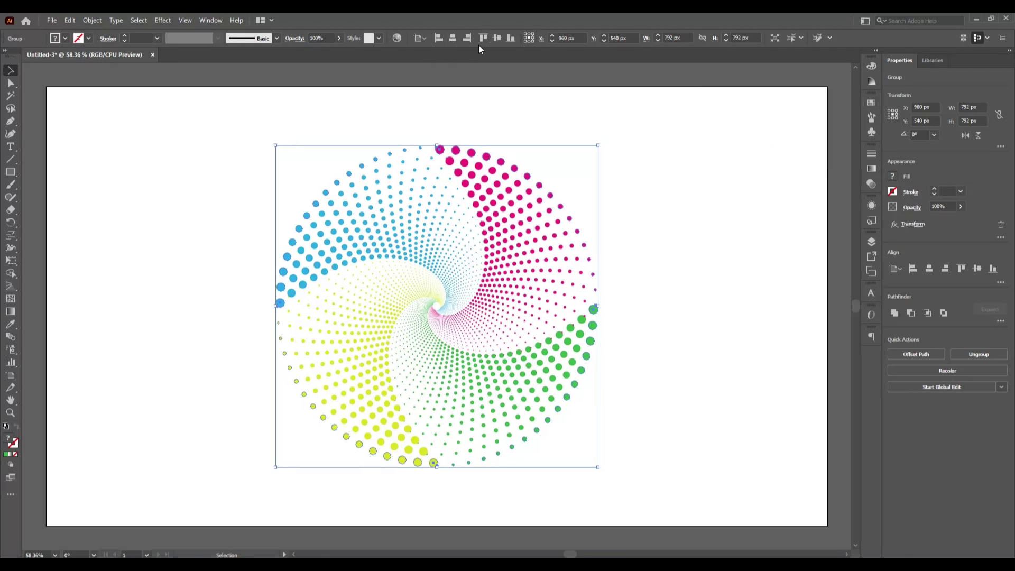
{"action": "left_click", "coordinate": [149, 312]}
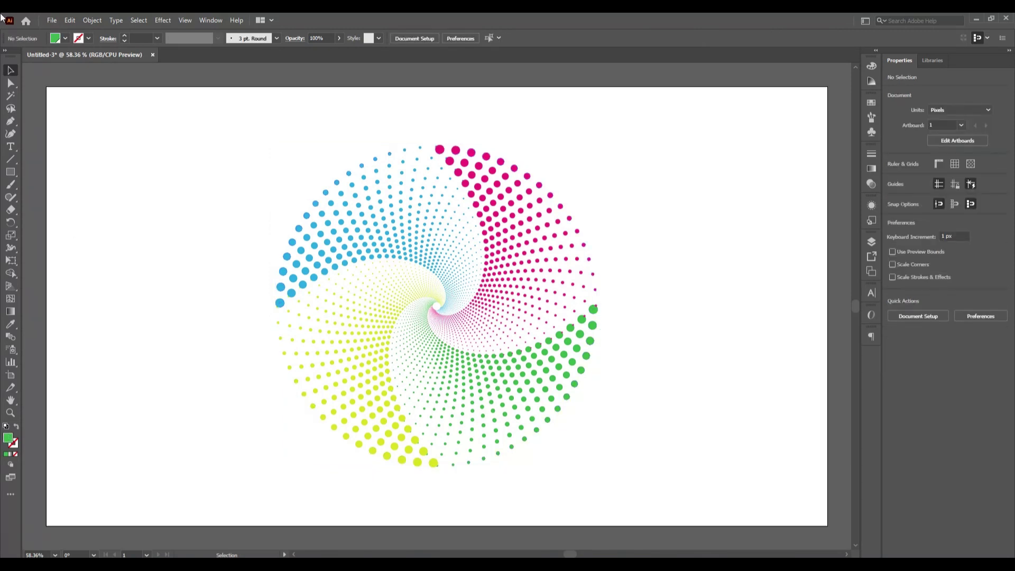
{"action": "left_click", "coordinate": [11, 172]}
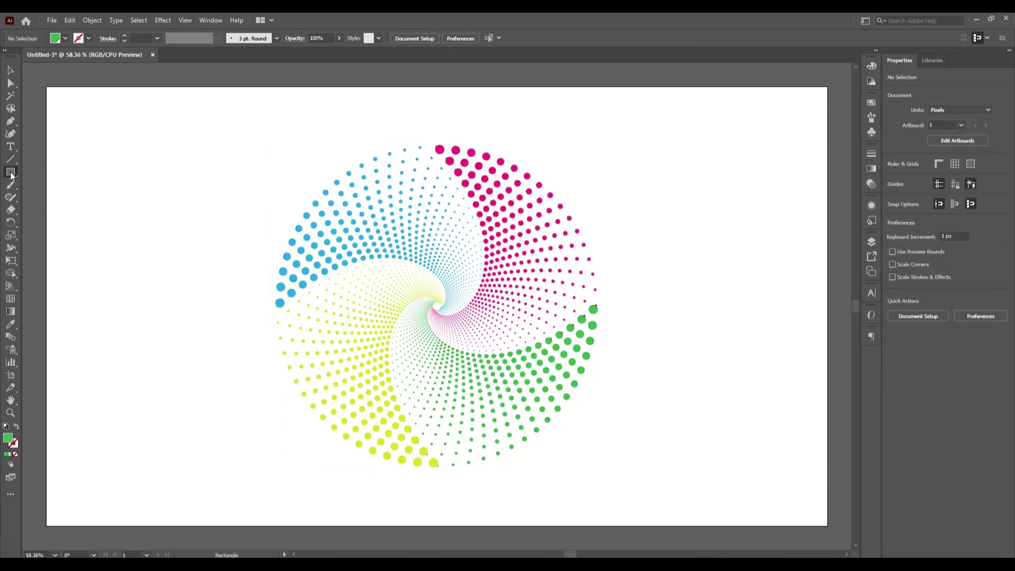
{"action": "left_click", "coordinate": [65, 38]}
{"action": "left_click", "coordinate": [31, 56]}
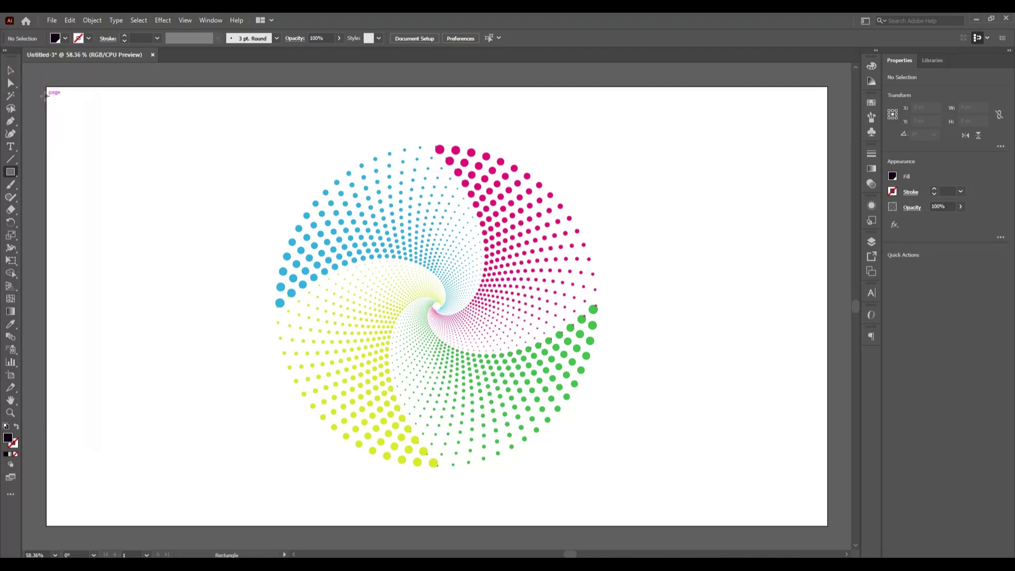
Draw a near-black 1920×1080 rectangle over the artboard and send it behind the spiral.
{"action": "mouse_move", "coordinate": [45, 88]}
{"action": "left_mouse_down"}
{"action": "mouse_move", "coordinate": [824, 512]}
{"action": "mouse_move", "coordinate": [828, 525]}
{"action": "left_mouse_up"}
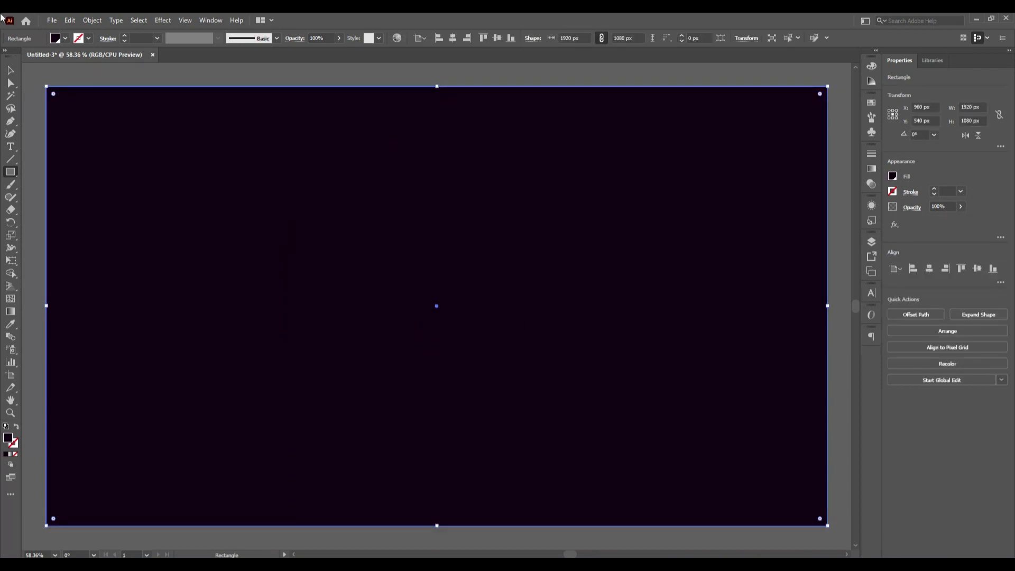
{"action": "left_click", "coordinate": [7, 70]}
{"action": "right_click", "coordinate": [119, 233]}
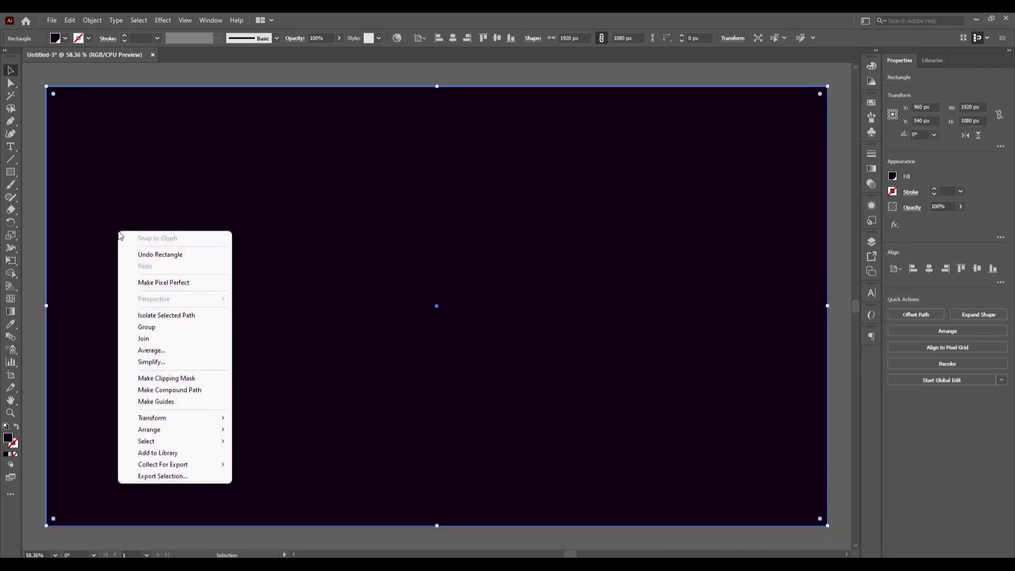
{"action": "left_click", "coordinate": [270, 464]}
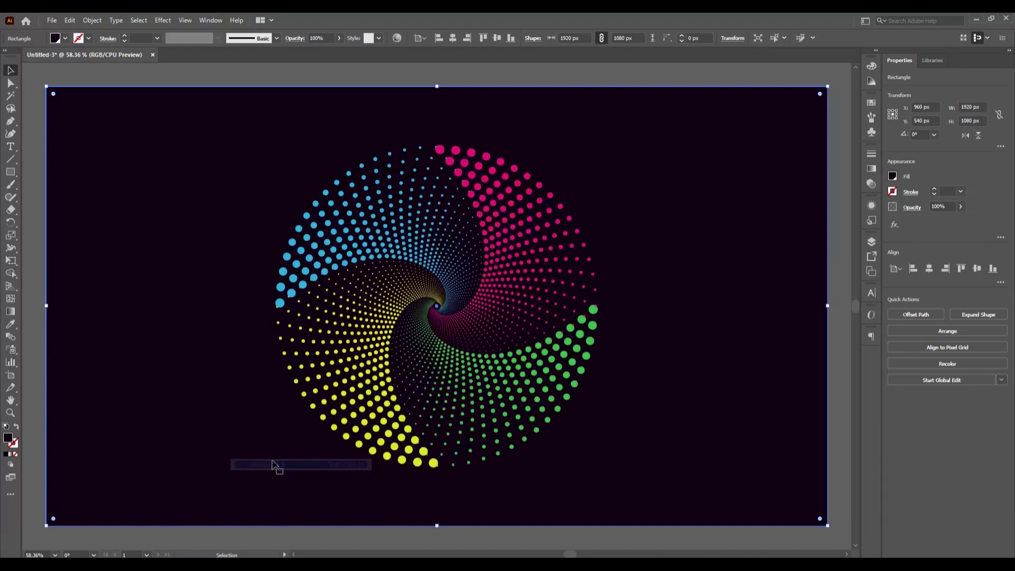
{"action": "left_click", "coordinate": [35, 88]}
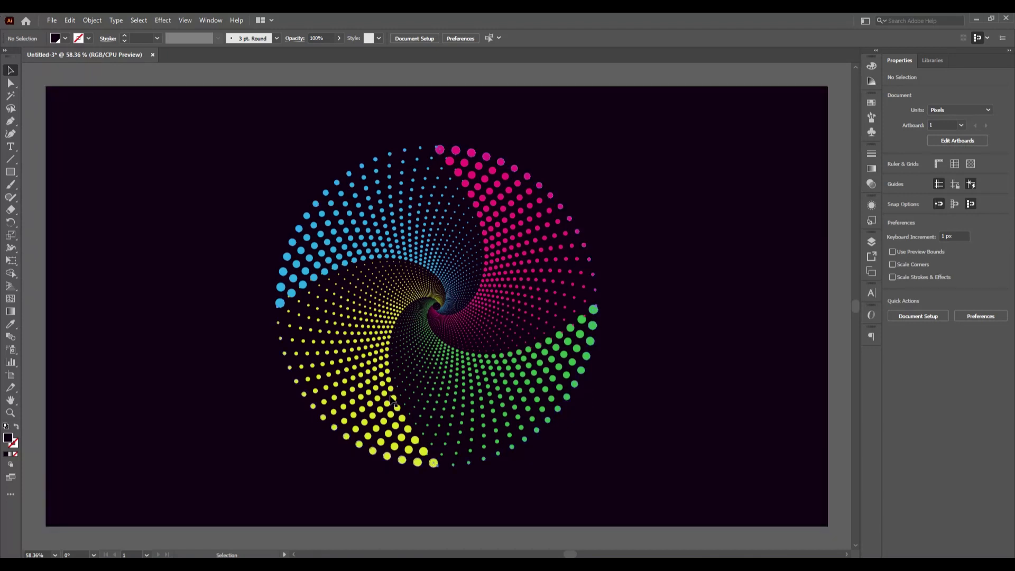
Scale the spiral group from its centre to about 922 px across, centred at 960 × 540.
{"action": "left_click", "coordinate": [392, 400]}
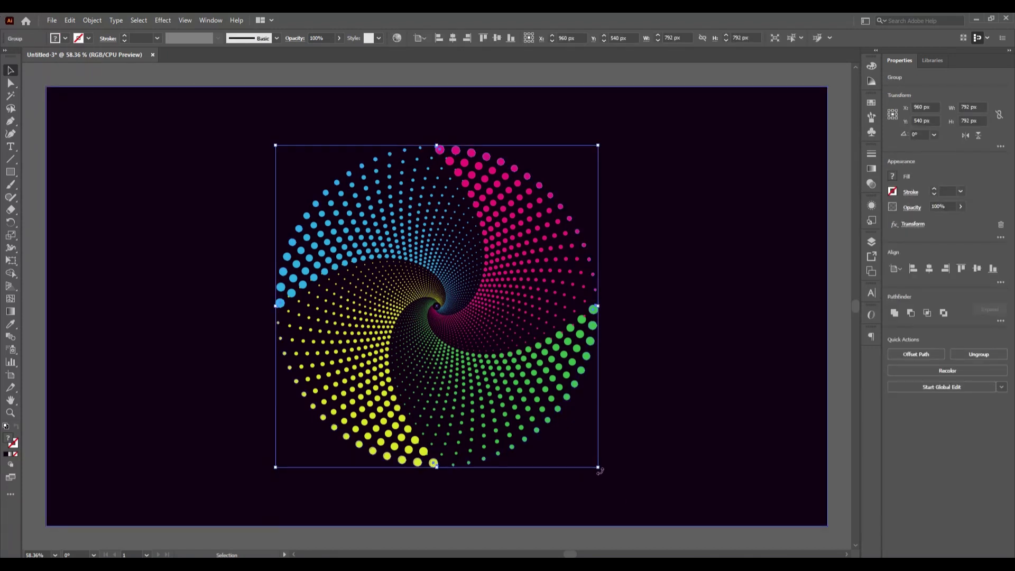
{"action": "left_click_drag", "start_coordinate": [601, 470], "coordinate": [627, 509]}
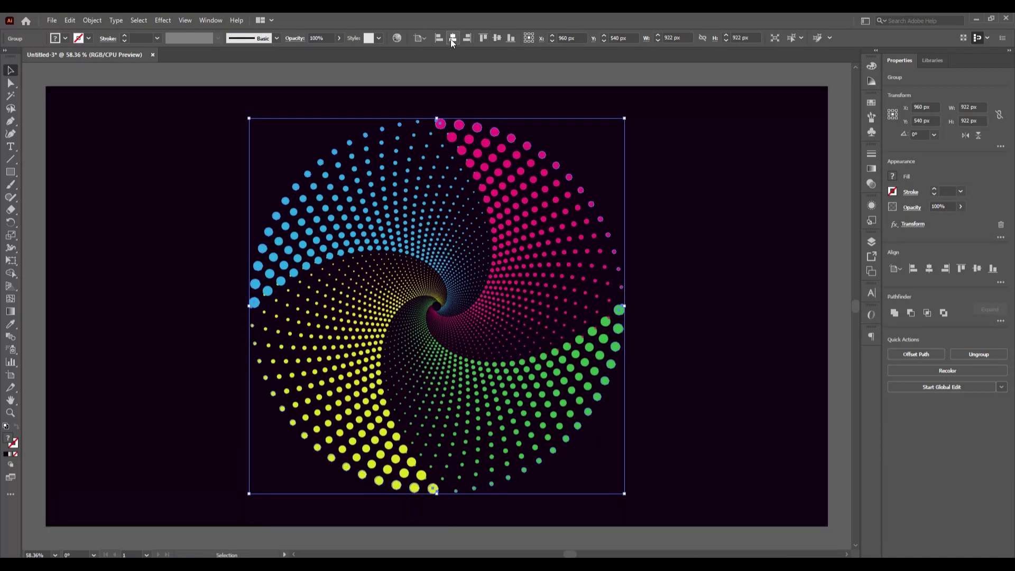
{"action": "left_click", "coordinate": [528, 74]}
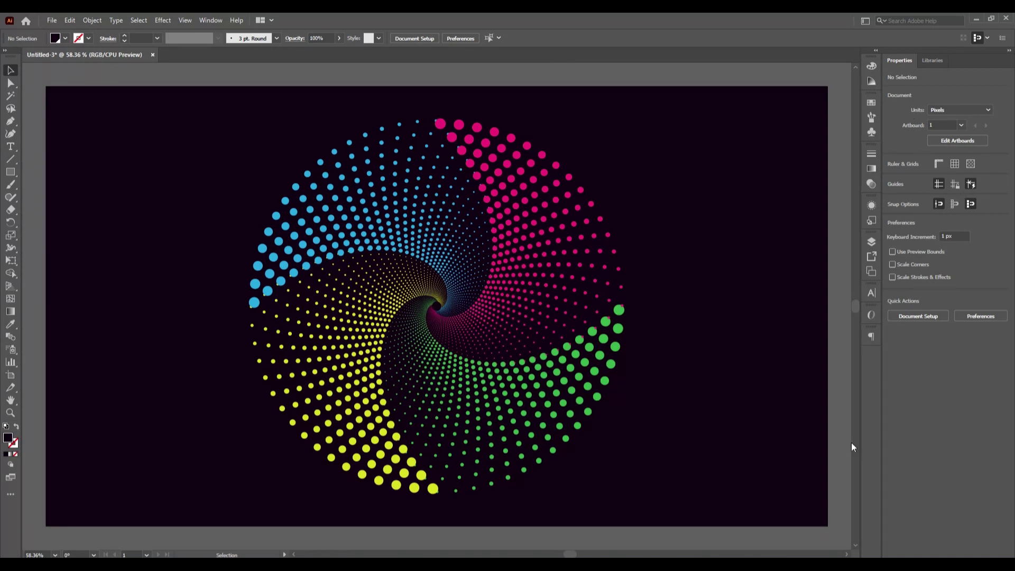
Change the background's global Black swatch to RGB 14, 0, 19, previewing before confirming.
{"action": "left_click", "coordinate": [794, 216]}
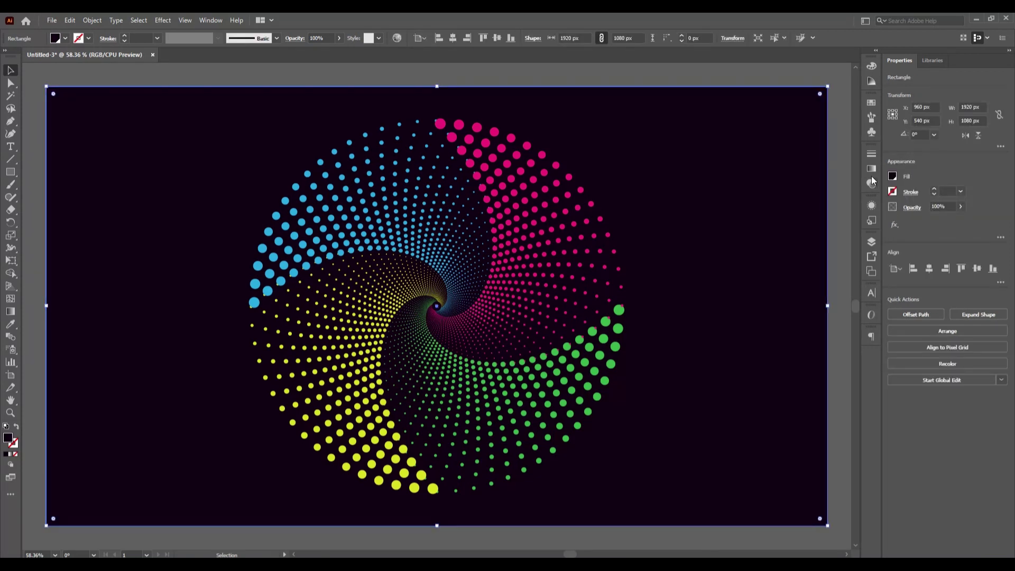
{"action": "left_click", "coordinate": [871, 102]}
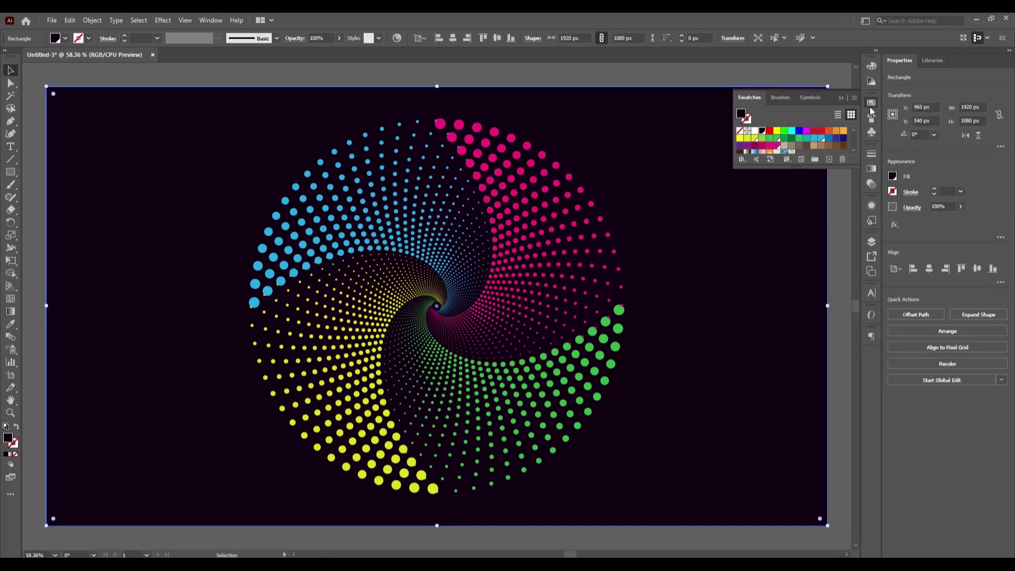
{"action": "double_click", "coordinate": [762, 132]}
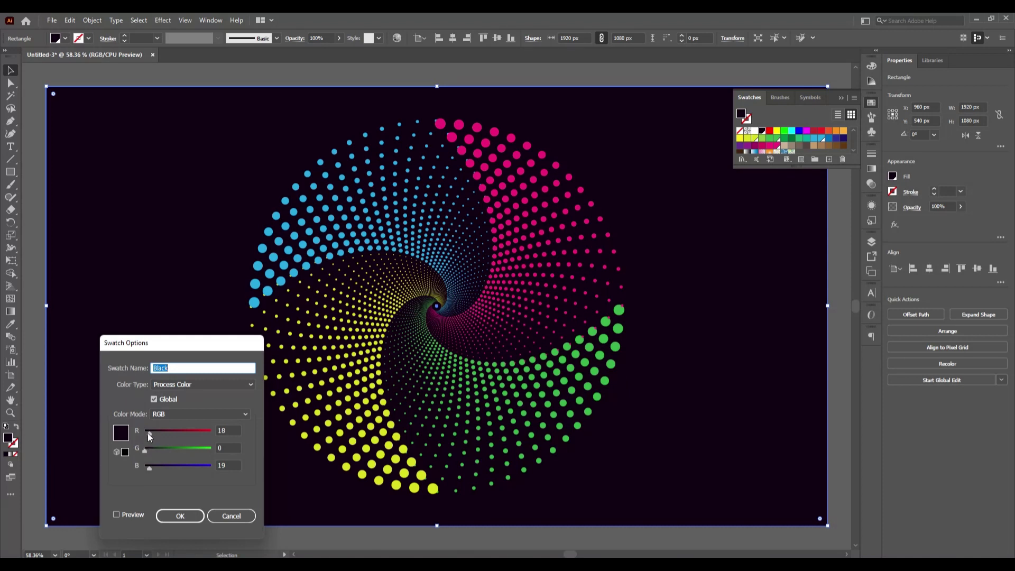
{"action": "left_click_drag", "start_coordinate": [147, 432], "coordinate": [146, 434]}
{"action": "left_click", "coordinate": [116, 515]}
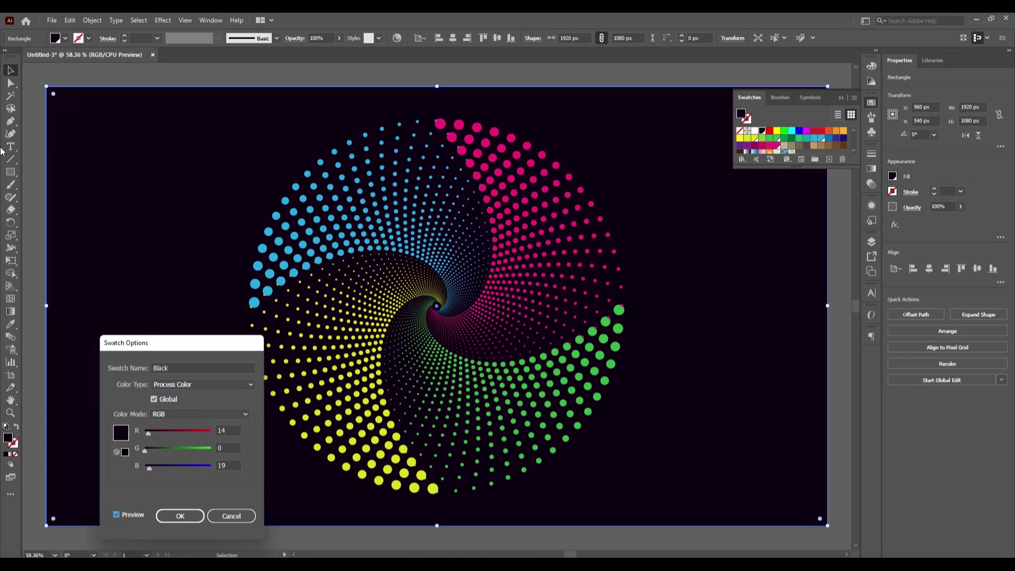
{"action": "left_click", "coordinate": [175, 517]}
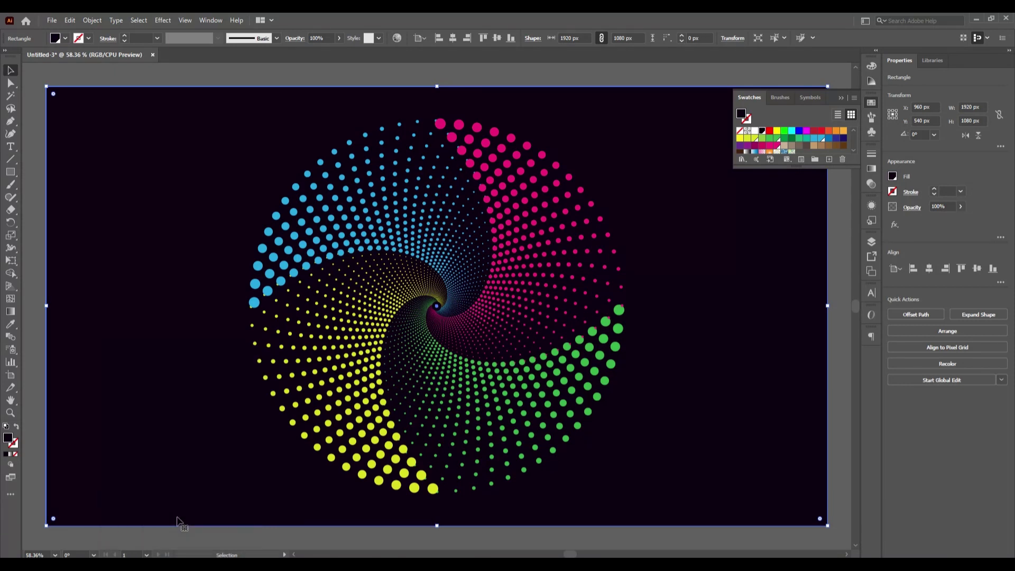
{"action": "left_click", "coordinate": [842, 97]}
{"action": "left_click", "coordinate": [839, 72]}
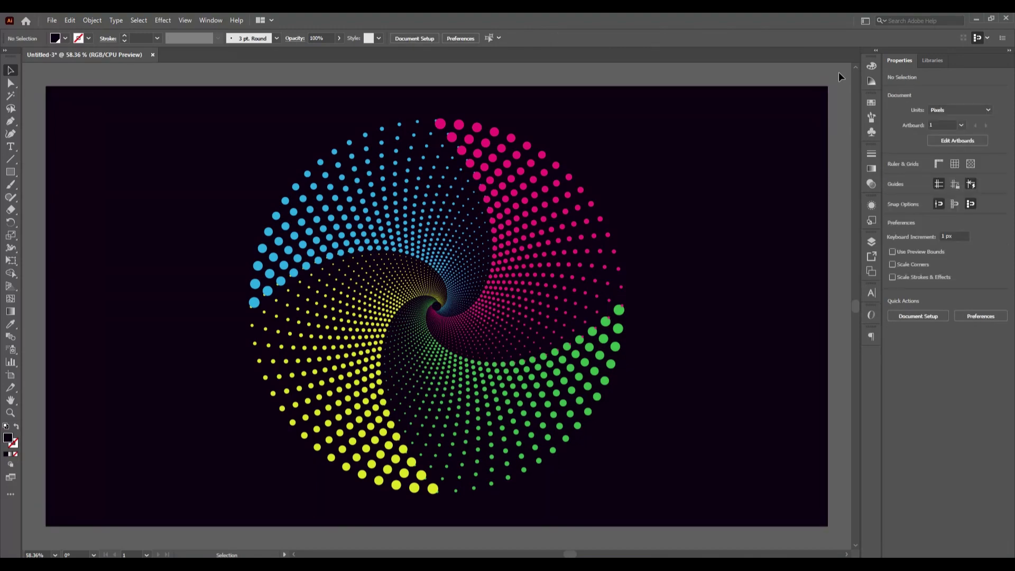